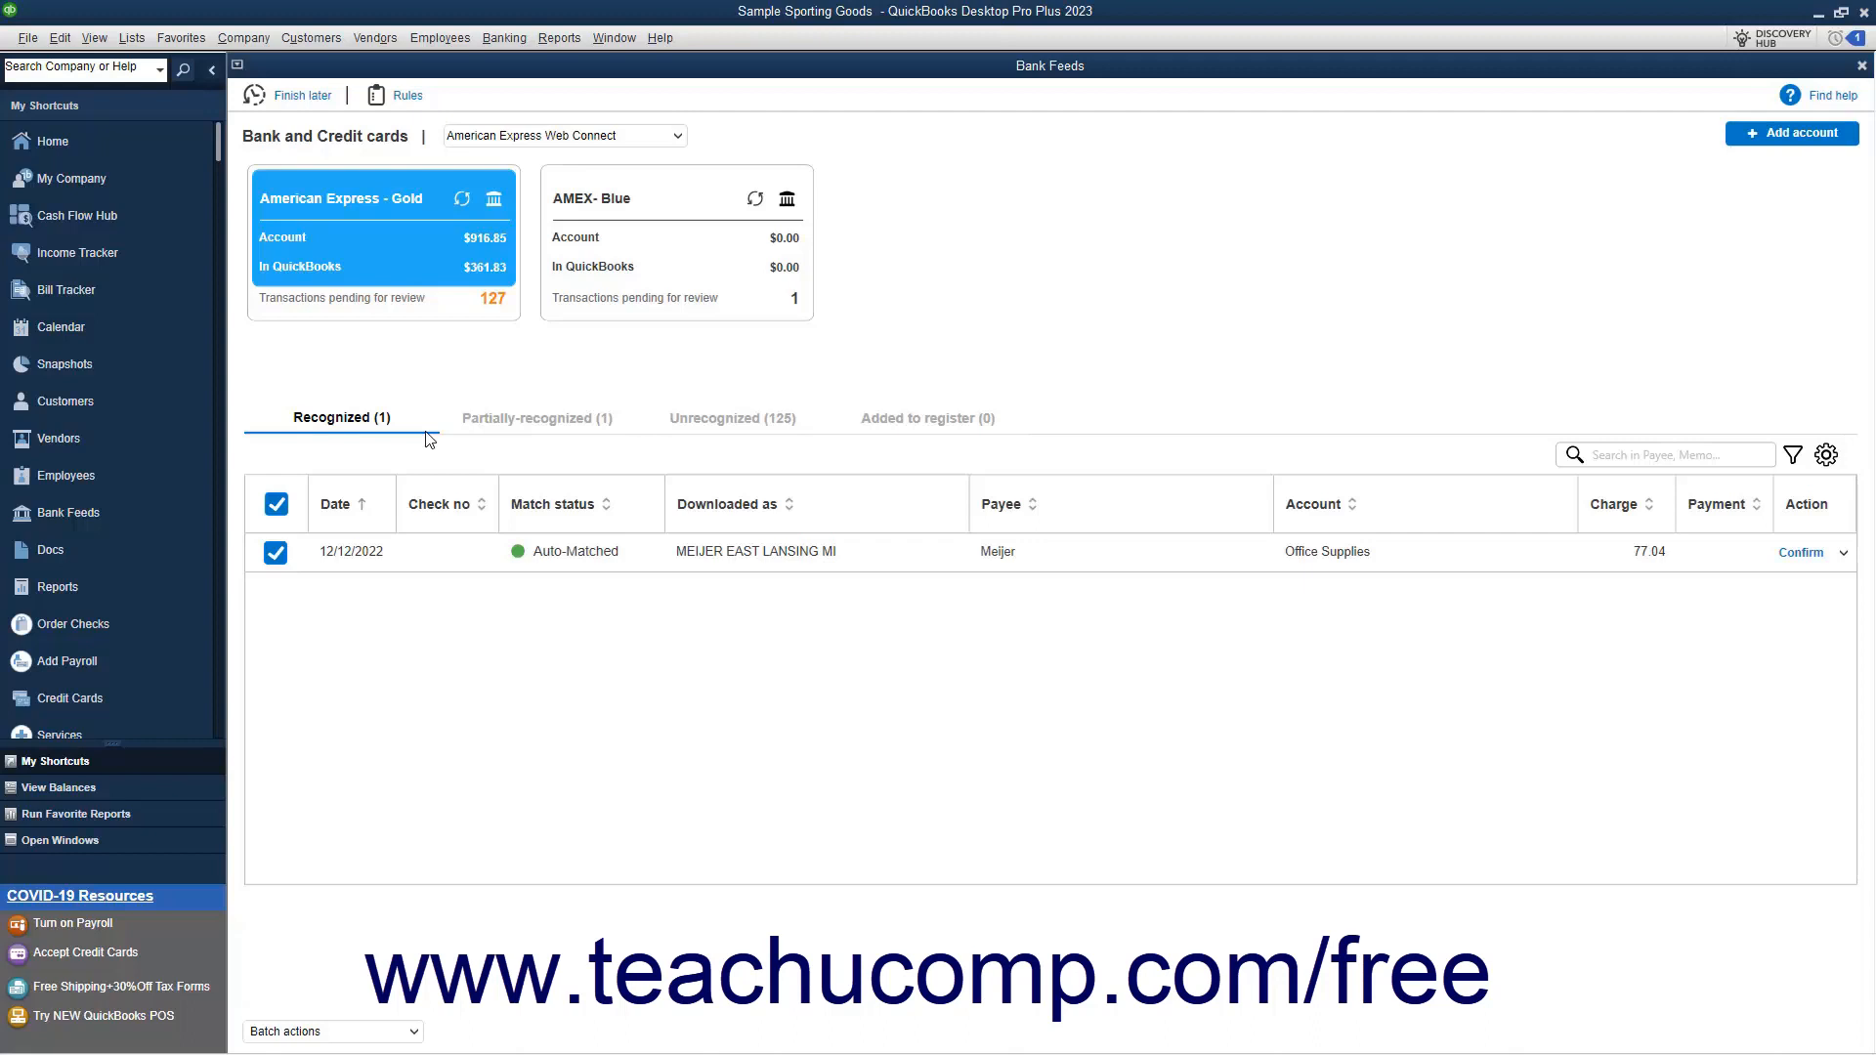
Compare the Advanced, Express and Classic bank feeds modes in the company's checking preferences and keep Advanced Mode selected
click(514, 45)
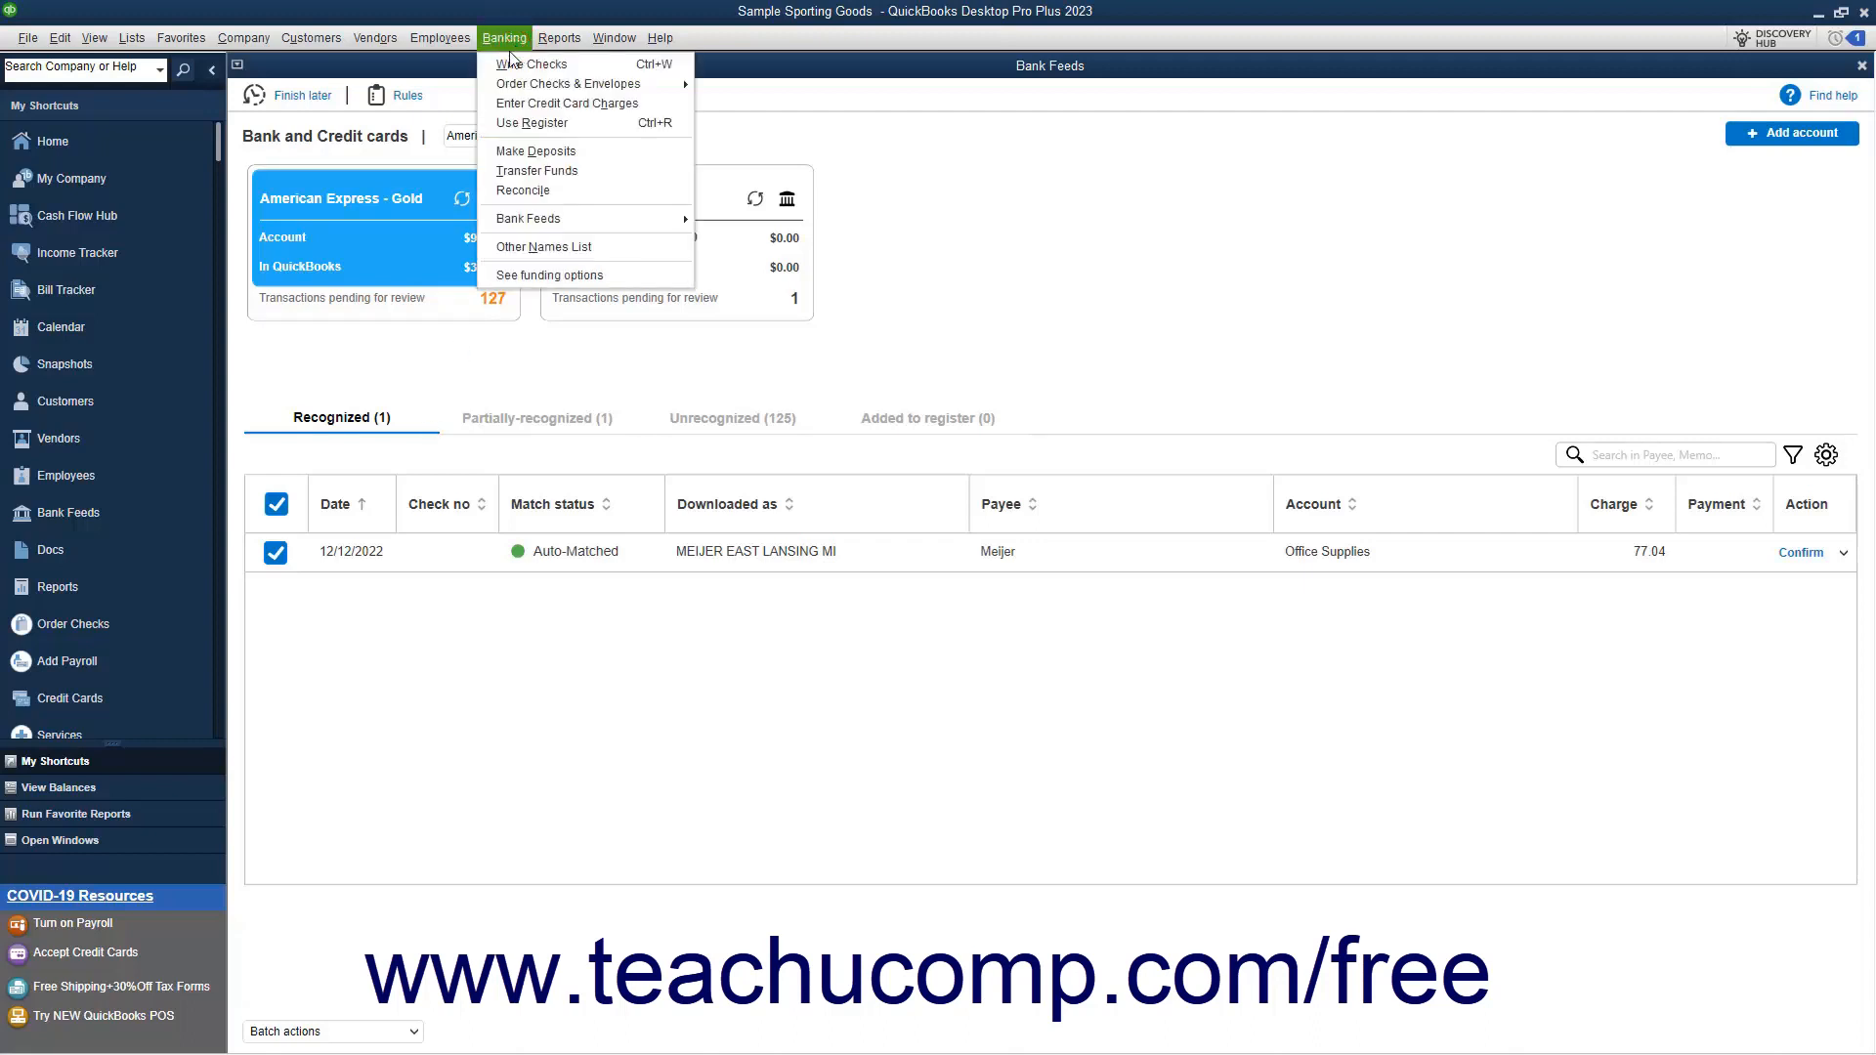
mouse_move(560, 231)
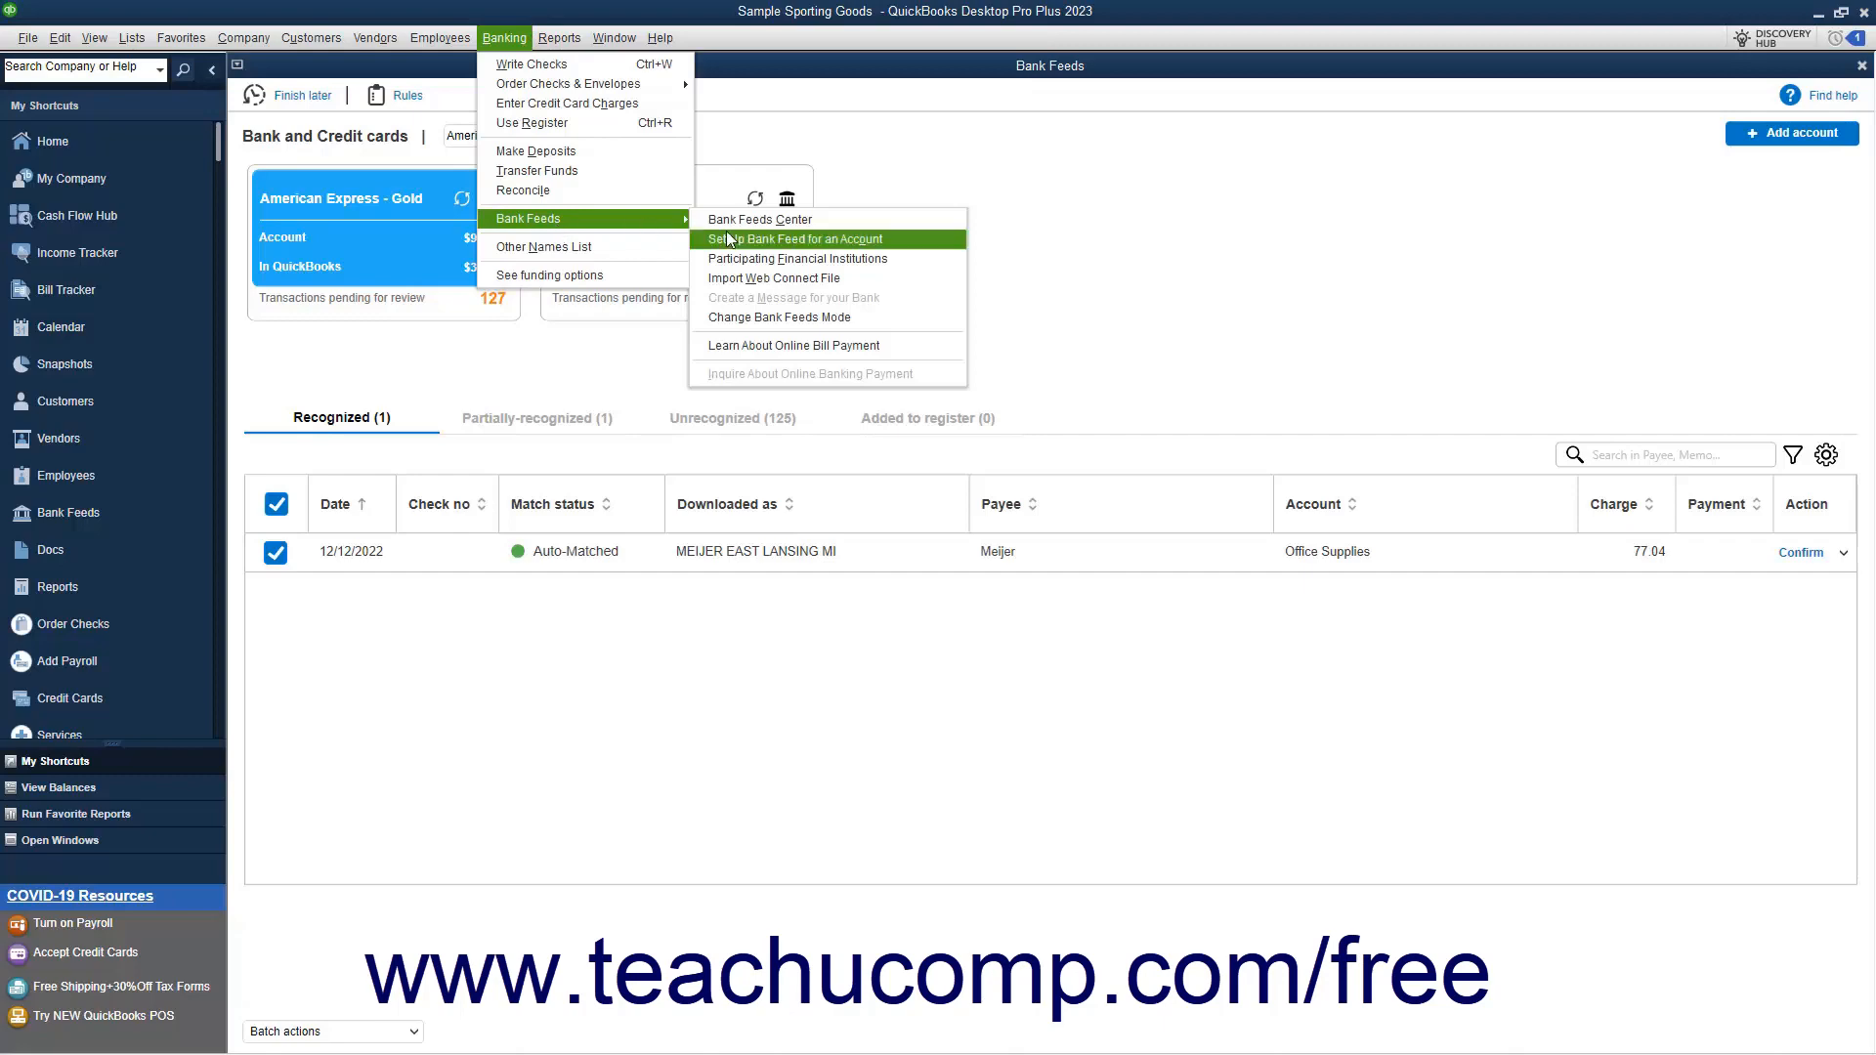
click(767, 318)
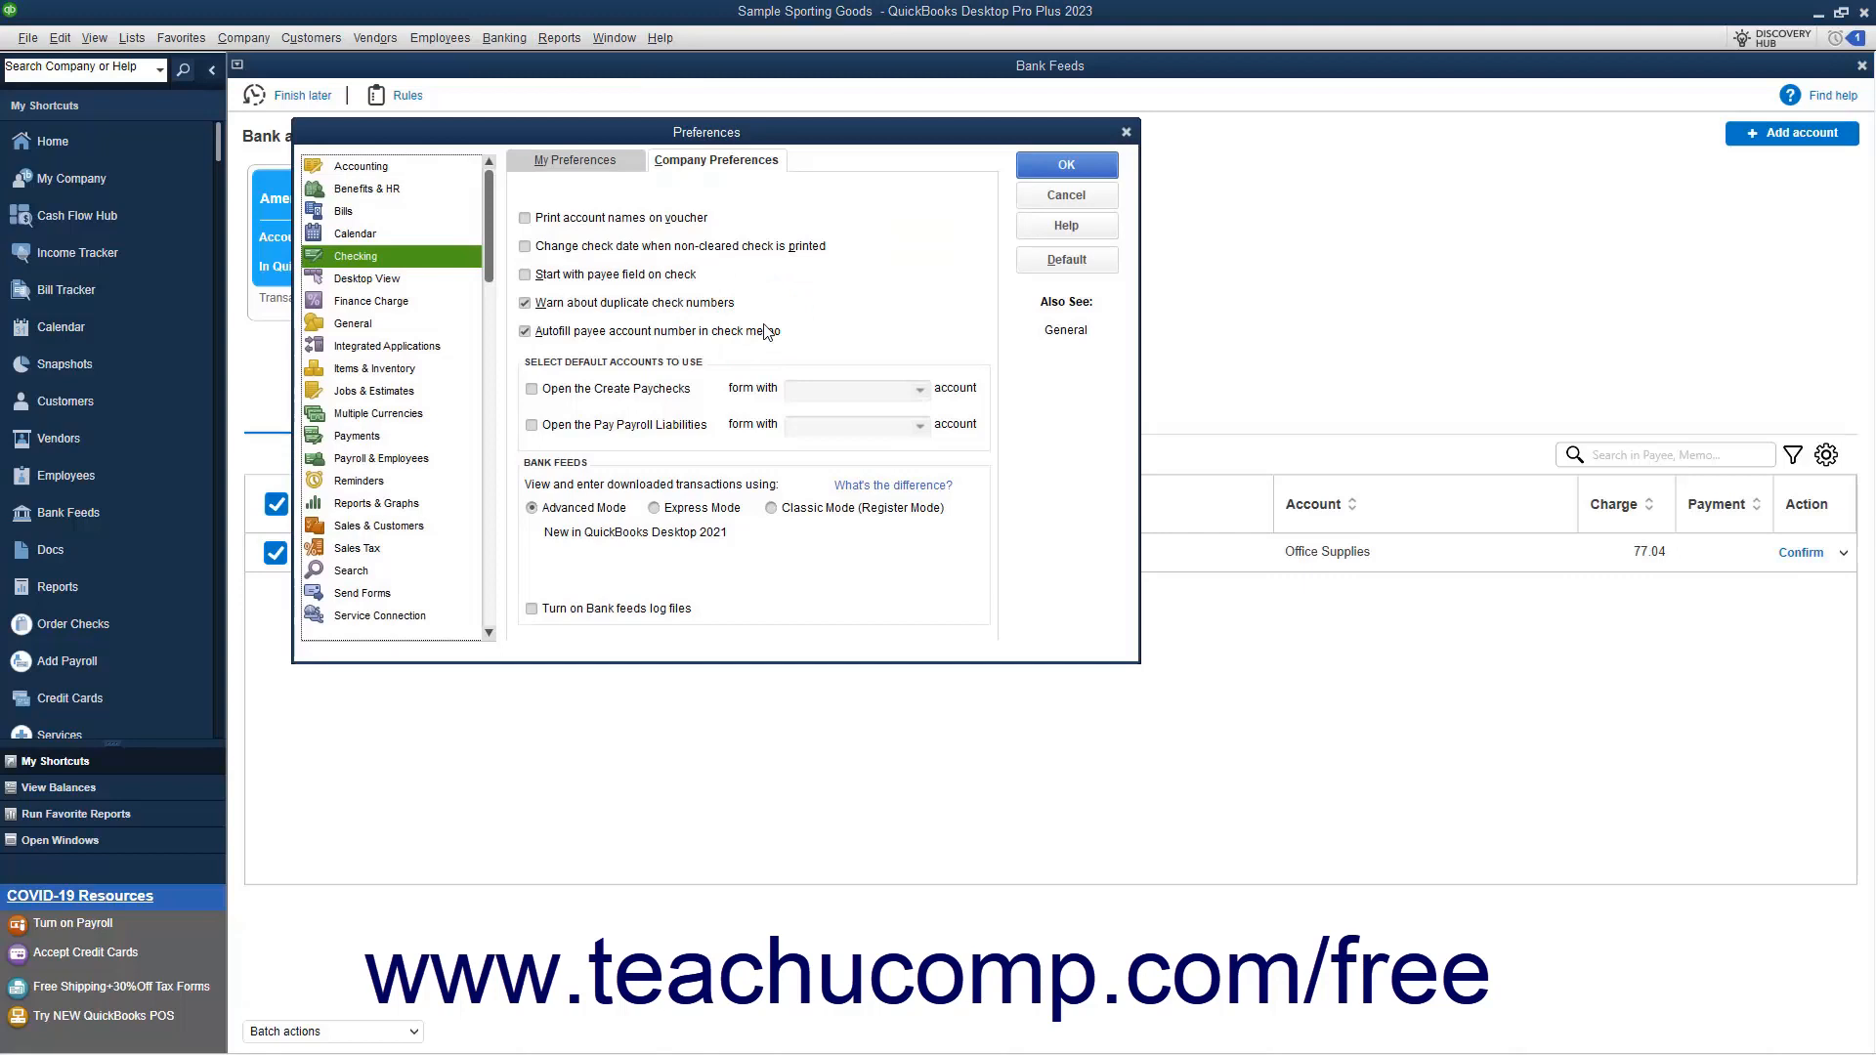
click(579, 511)
click(677, 510)
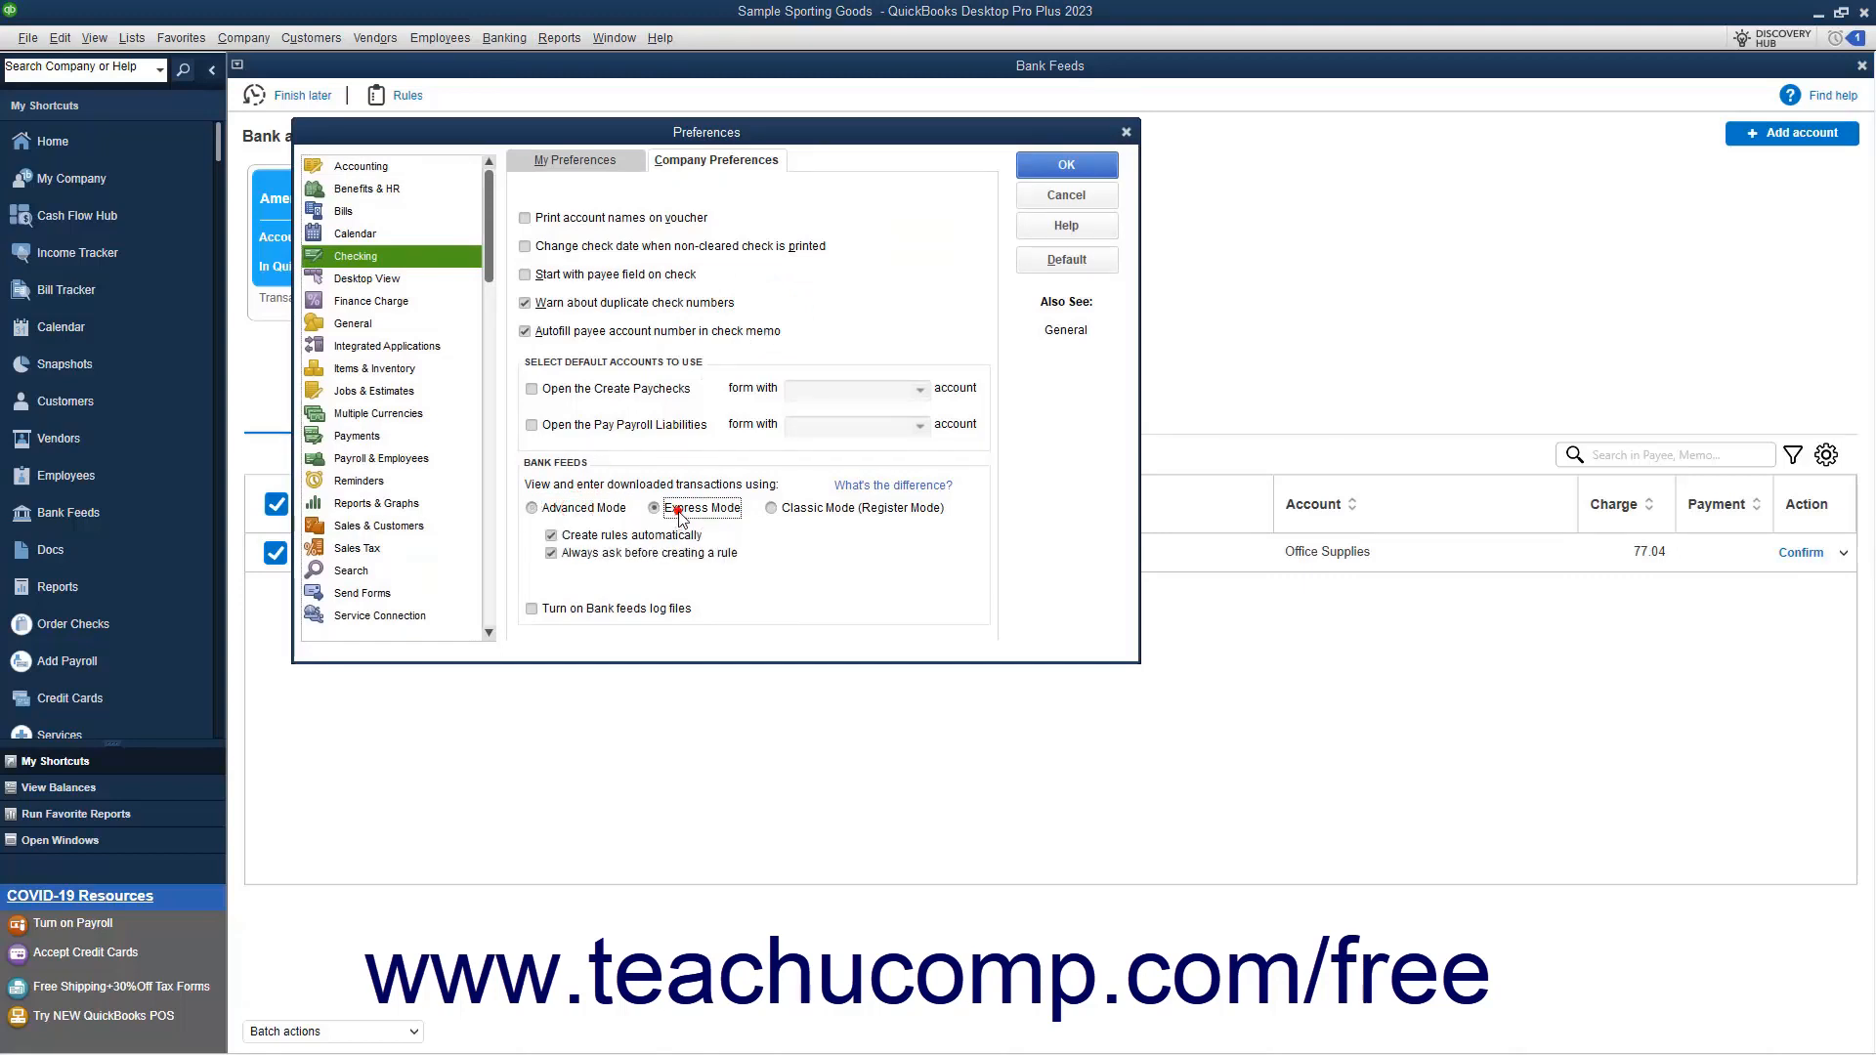
click(800, 511)
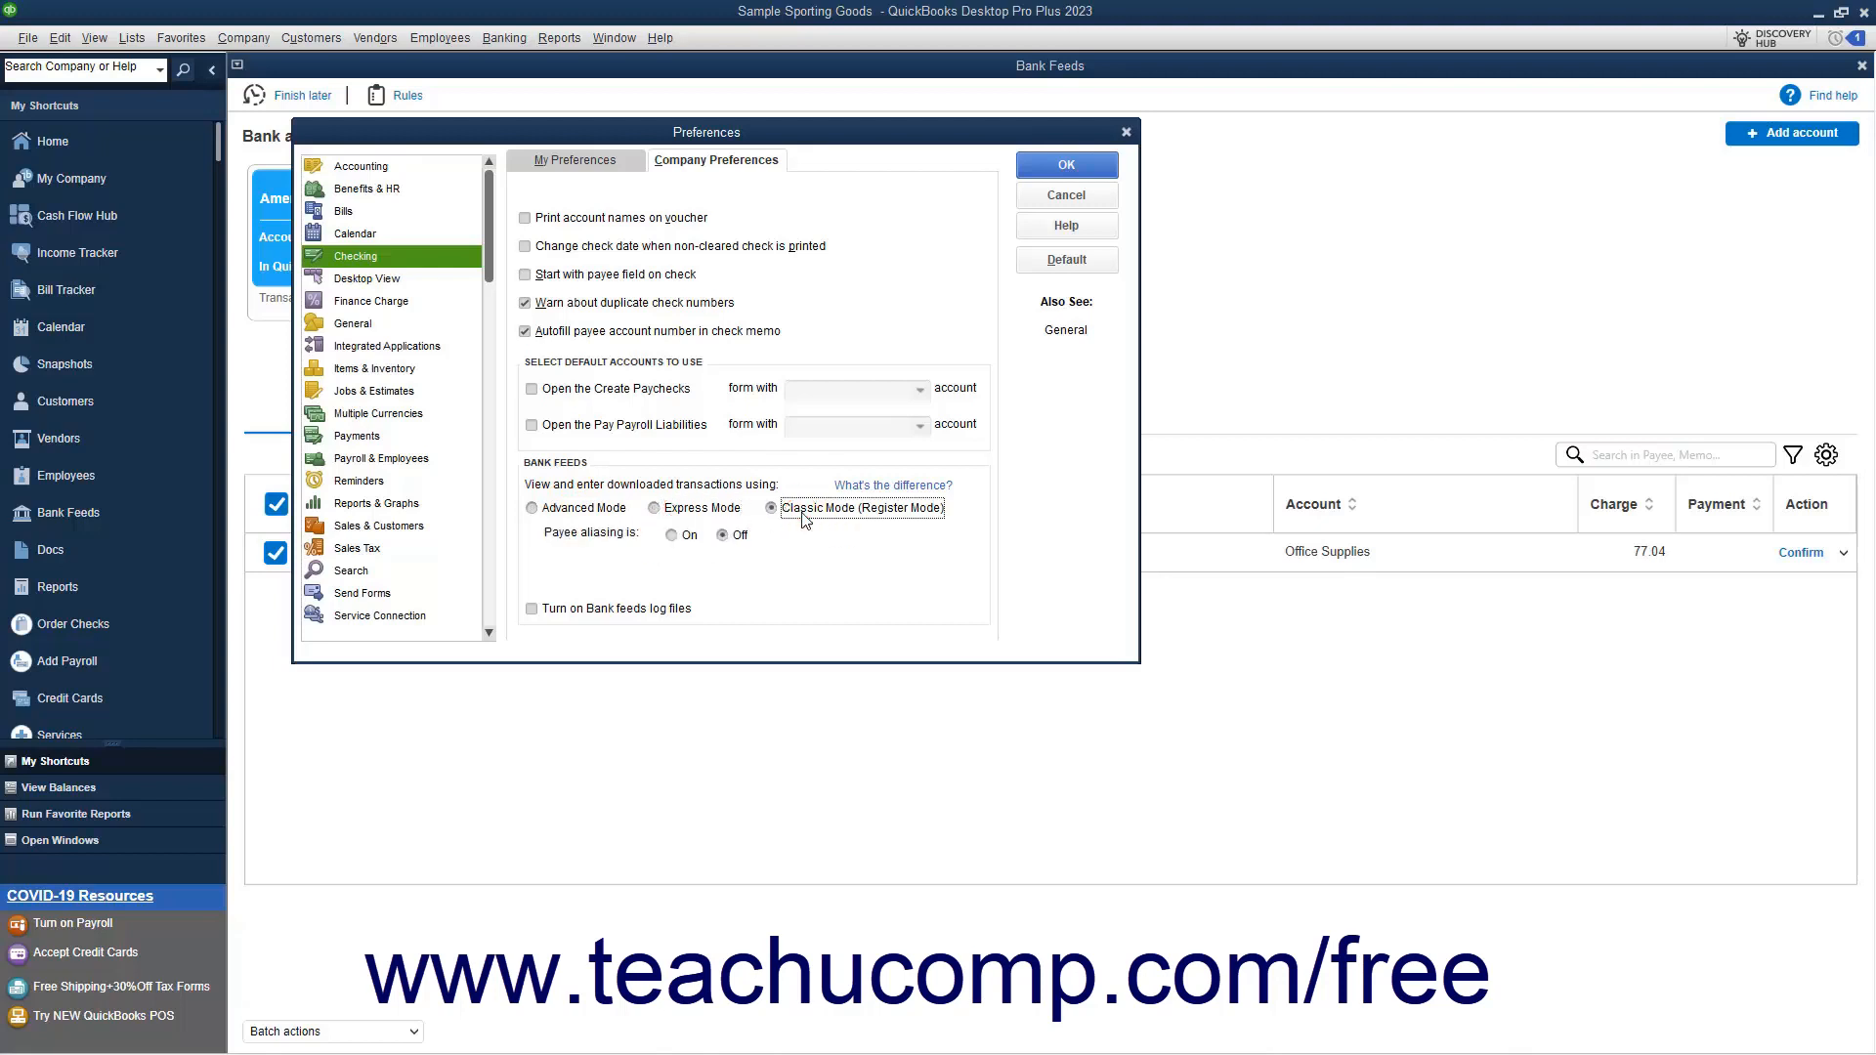
click(617, 510)
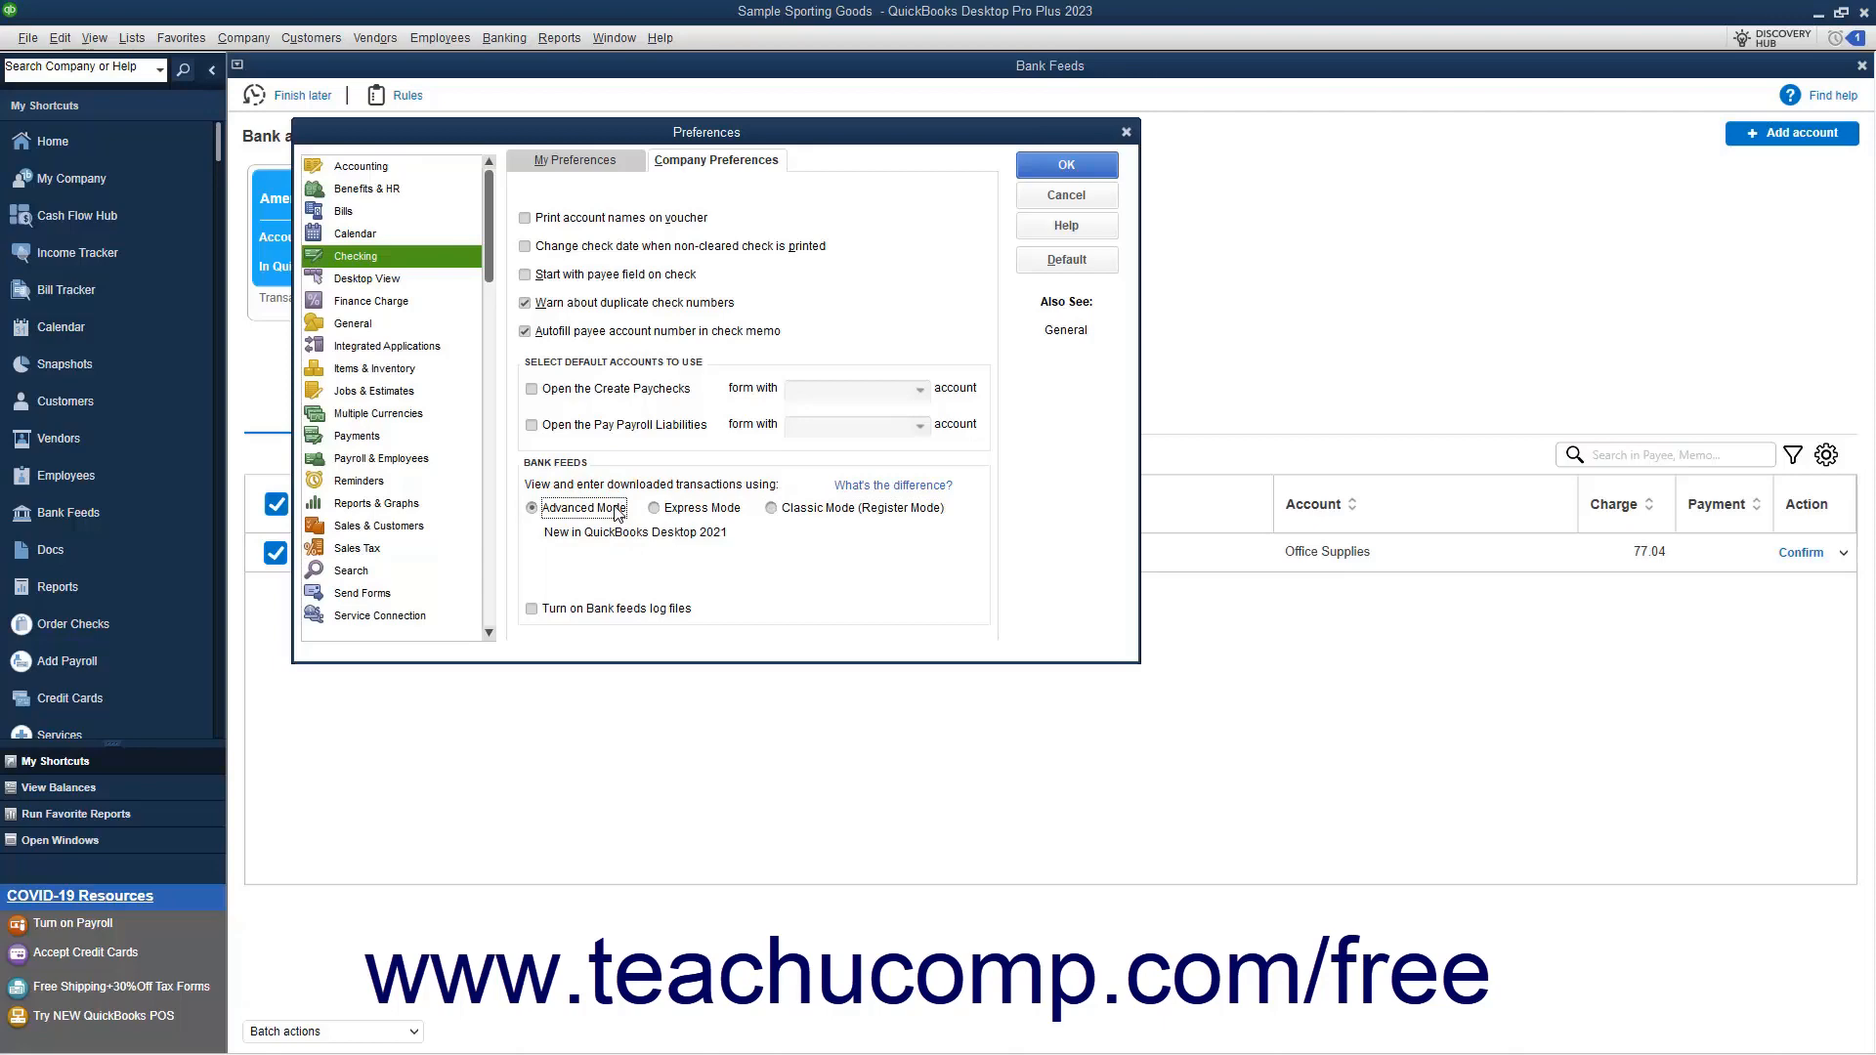
click(1045, 174)
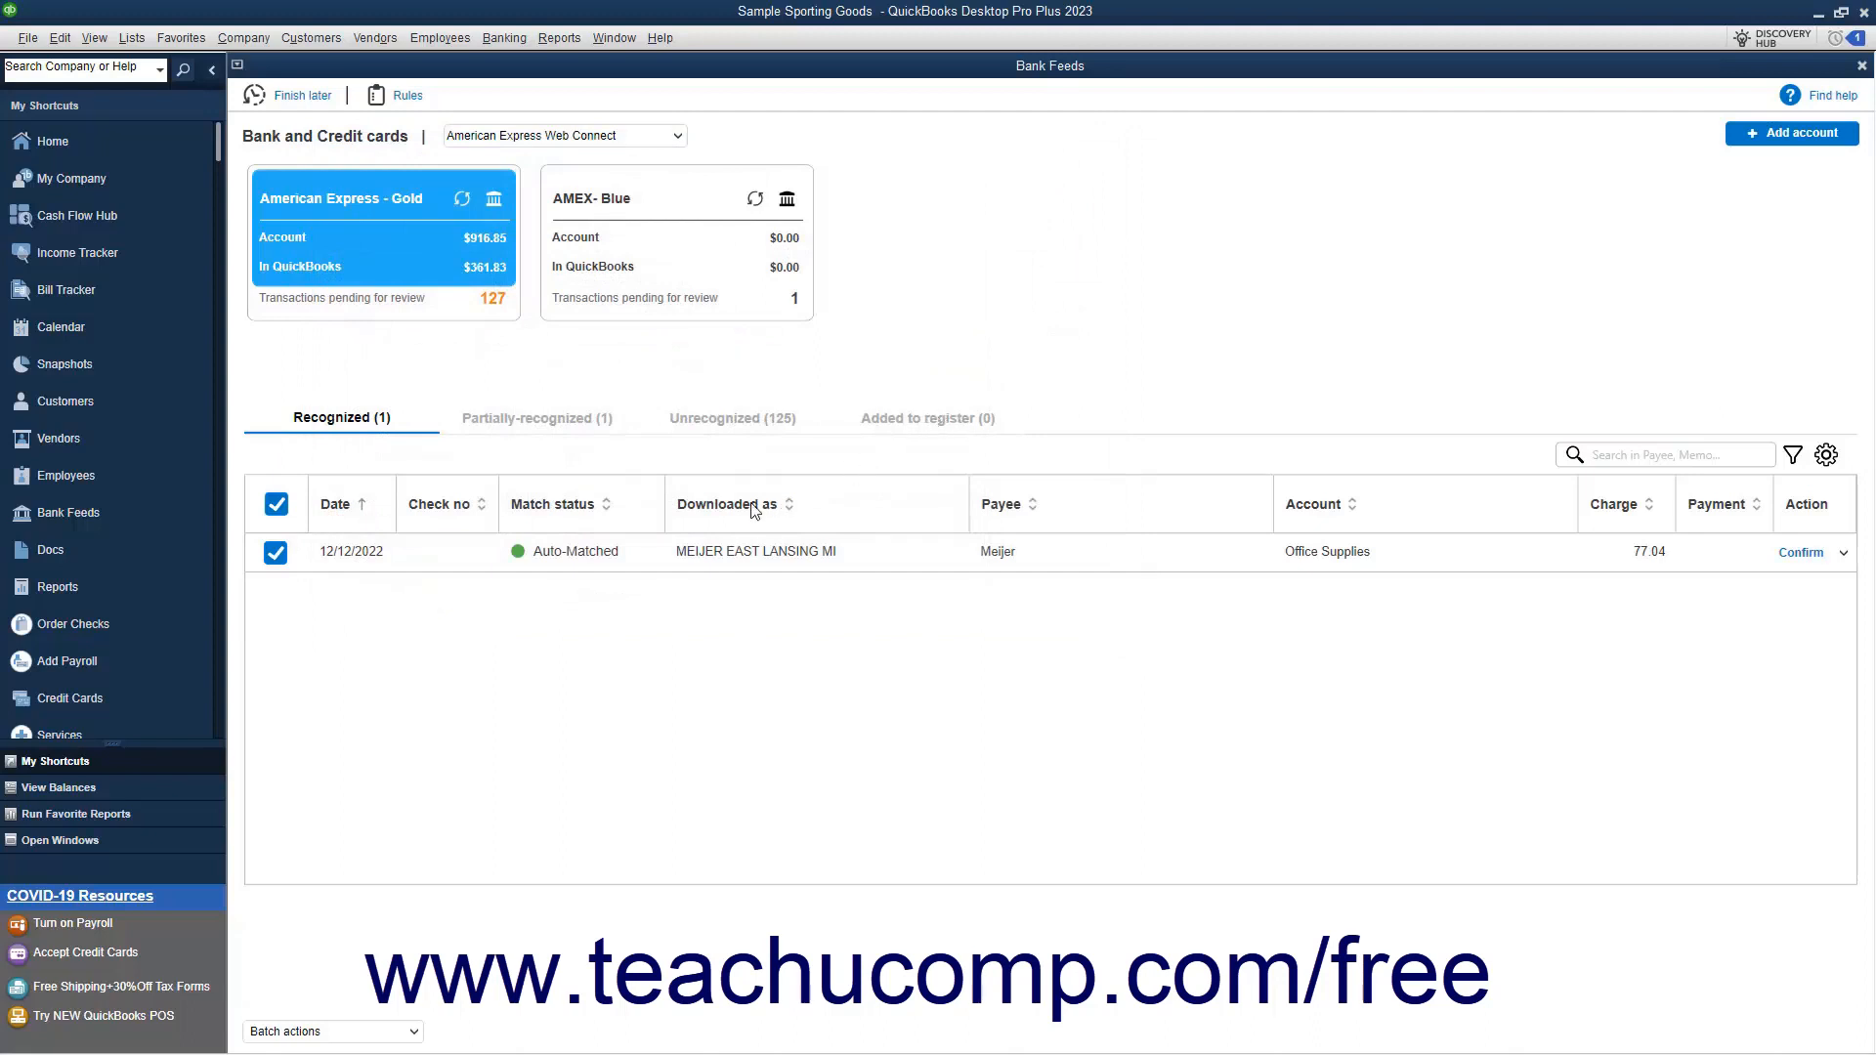
Examine the recognized, partially-recognized and unrecognized transaction lists for the American Express - Gold account
click(528, 421)
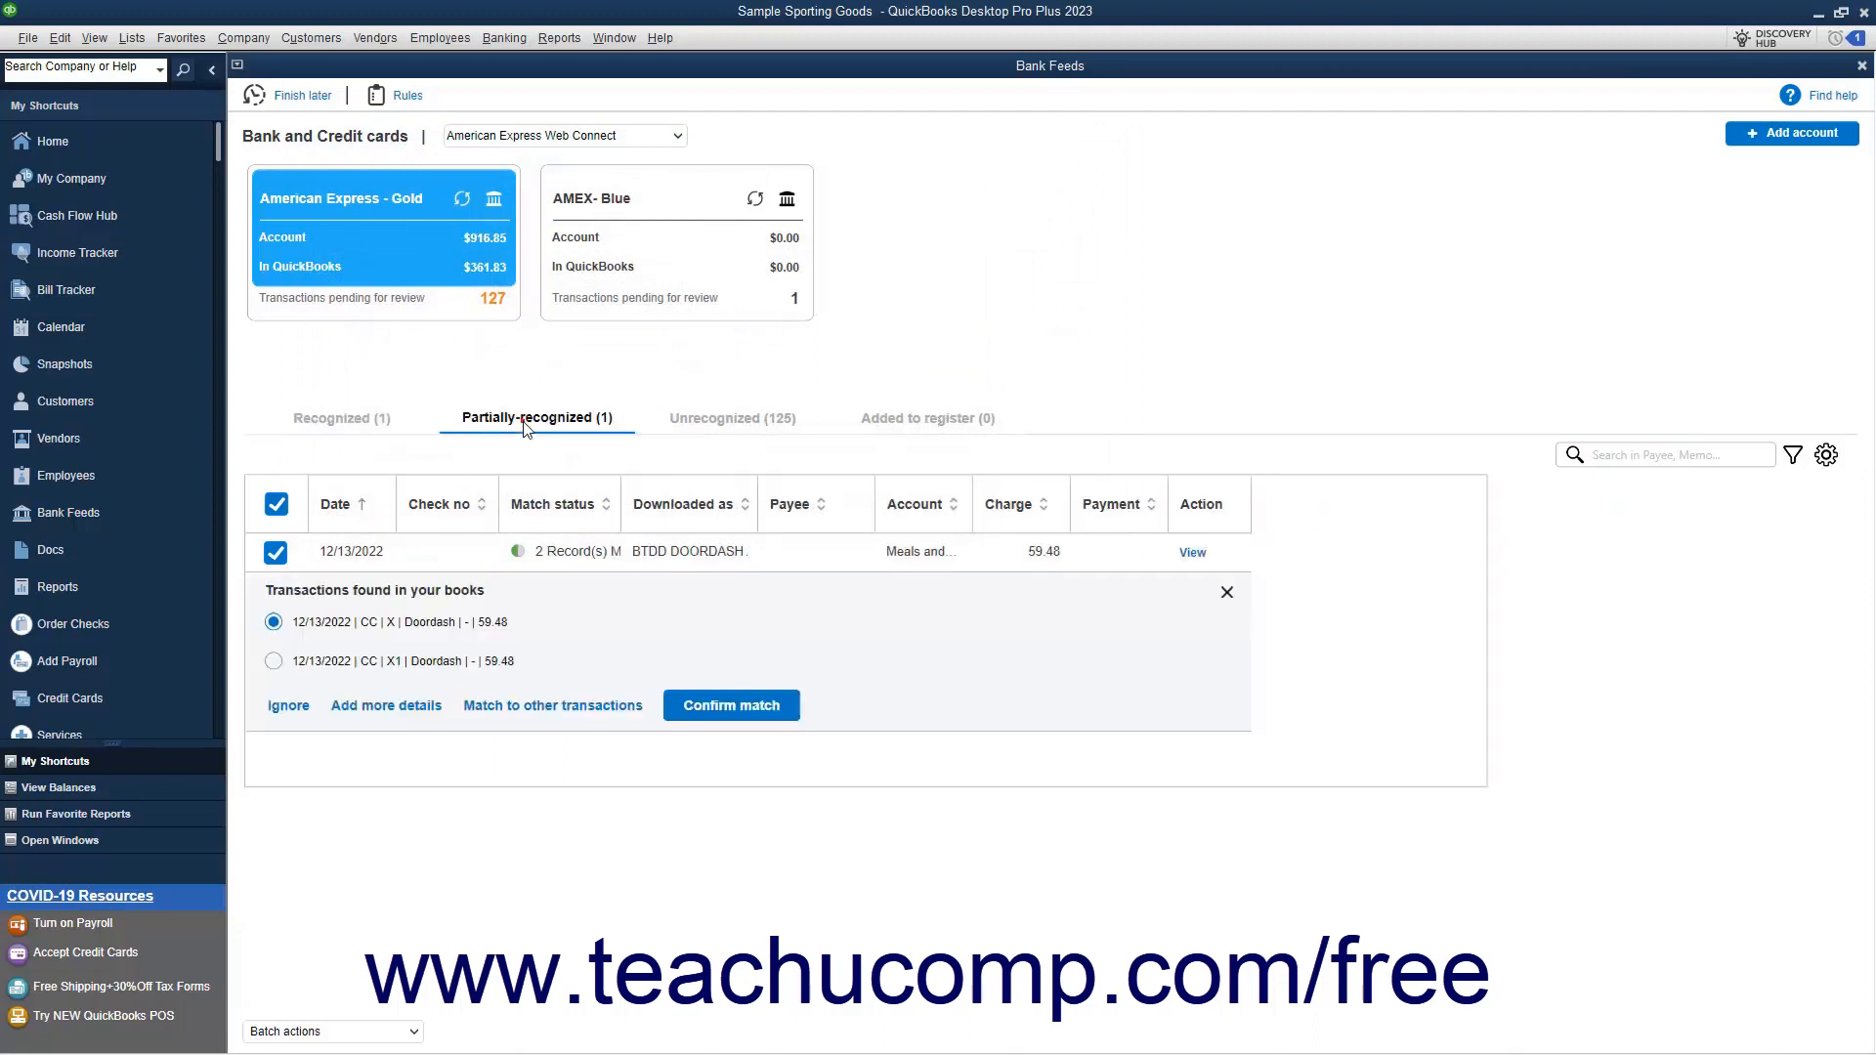
click(737, 428)
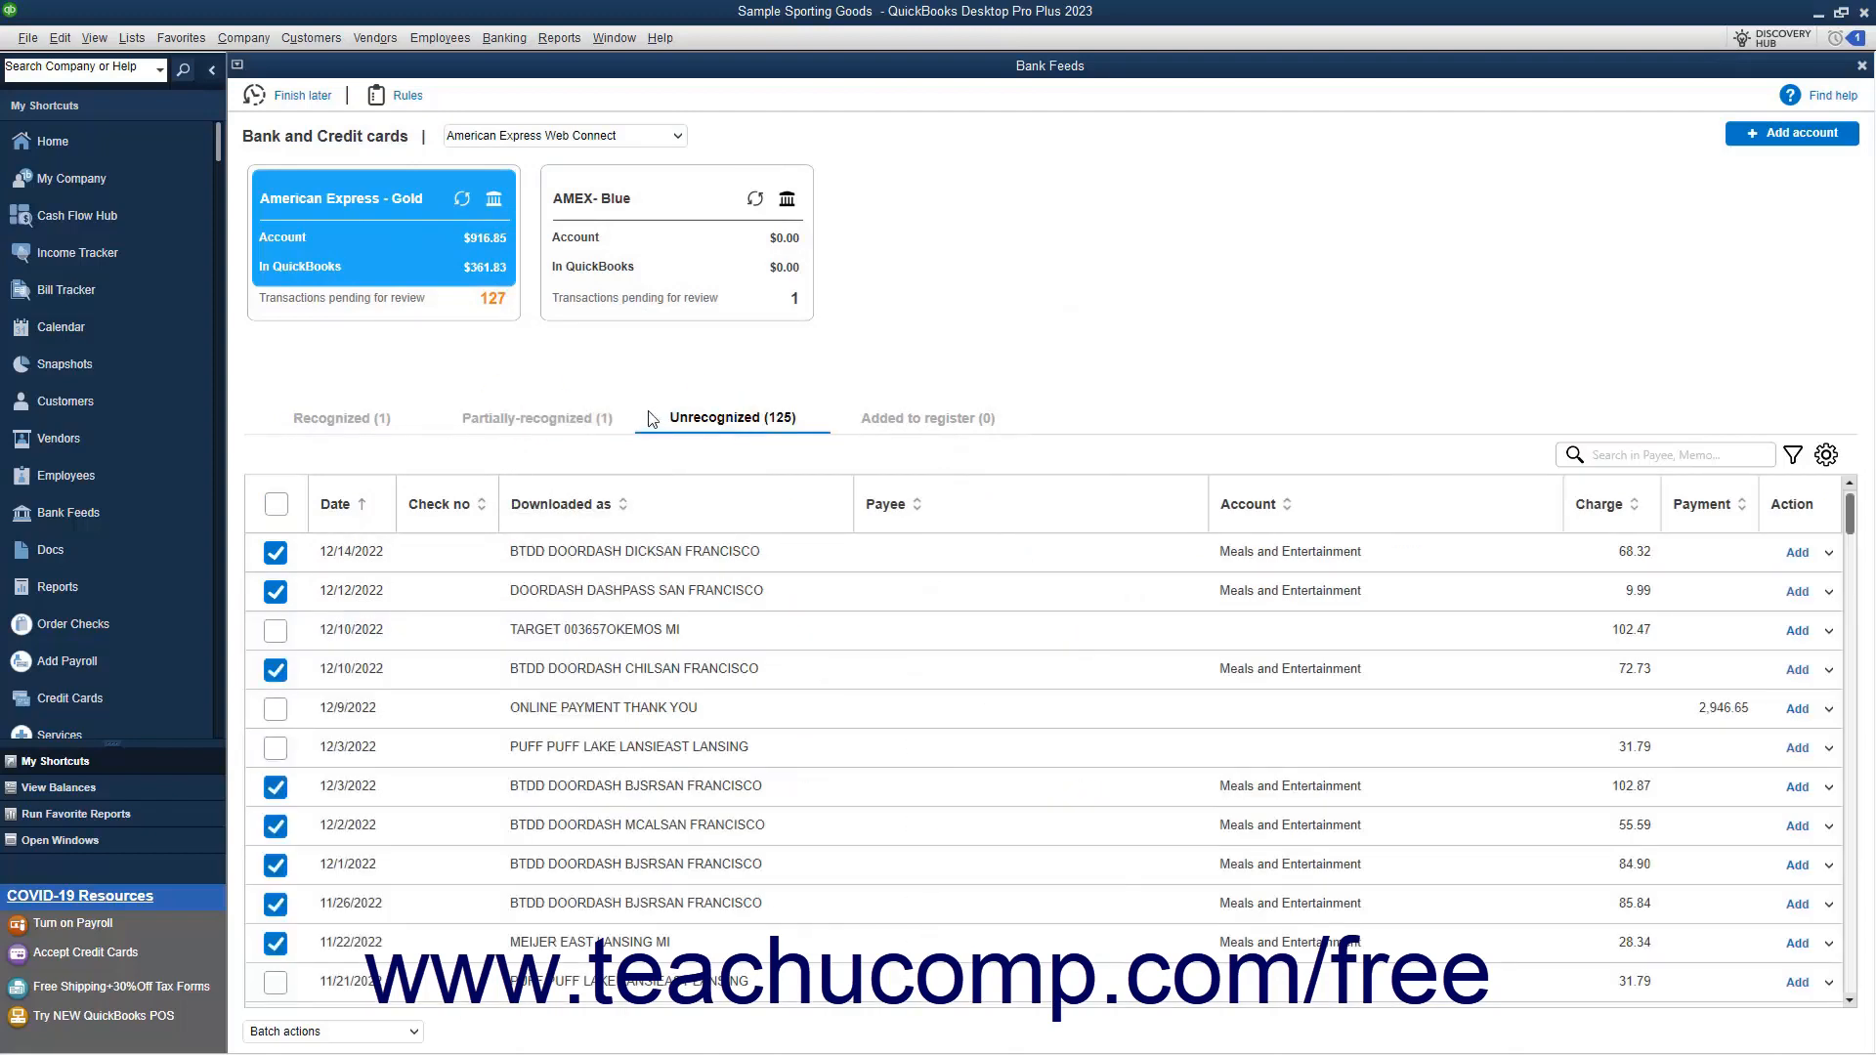
click(355, 422)
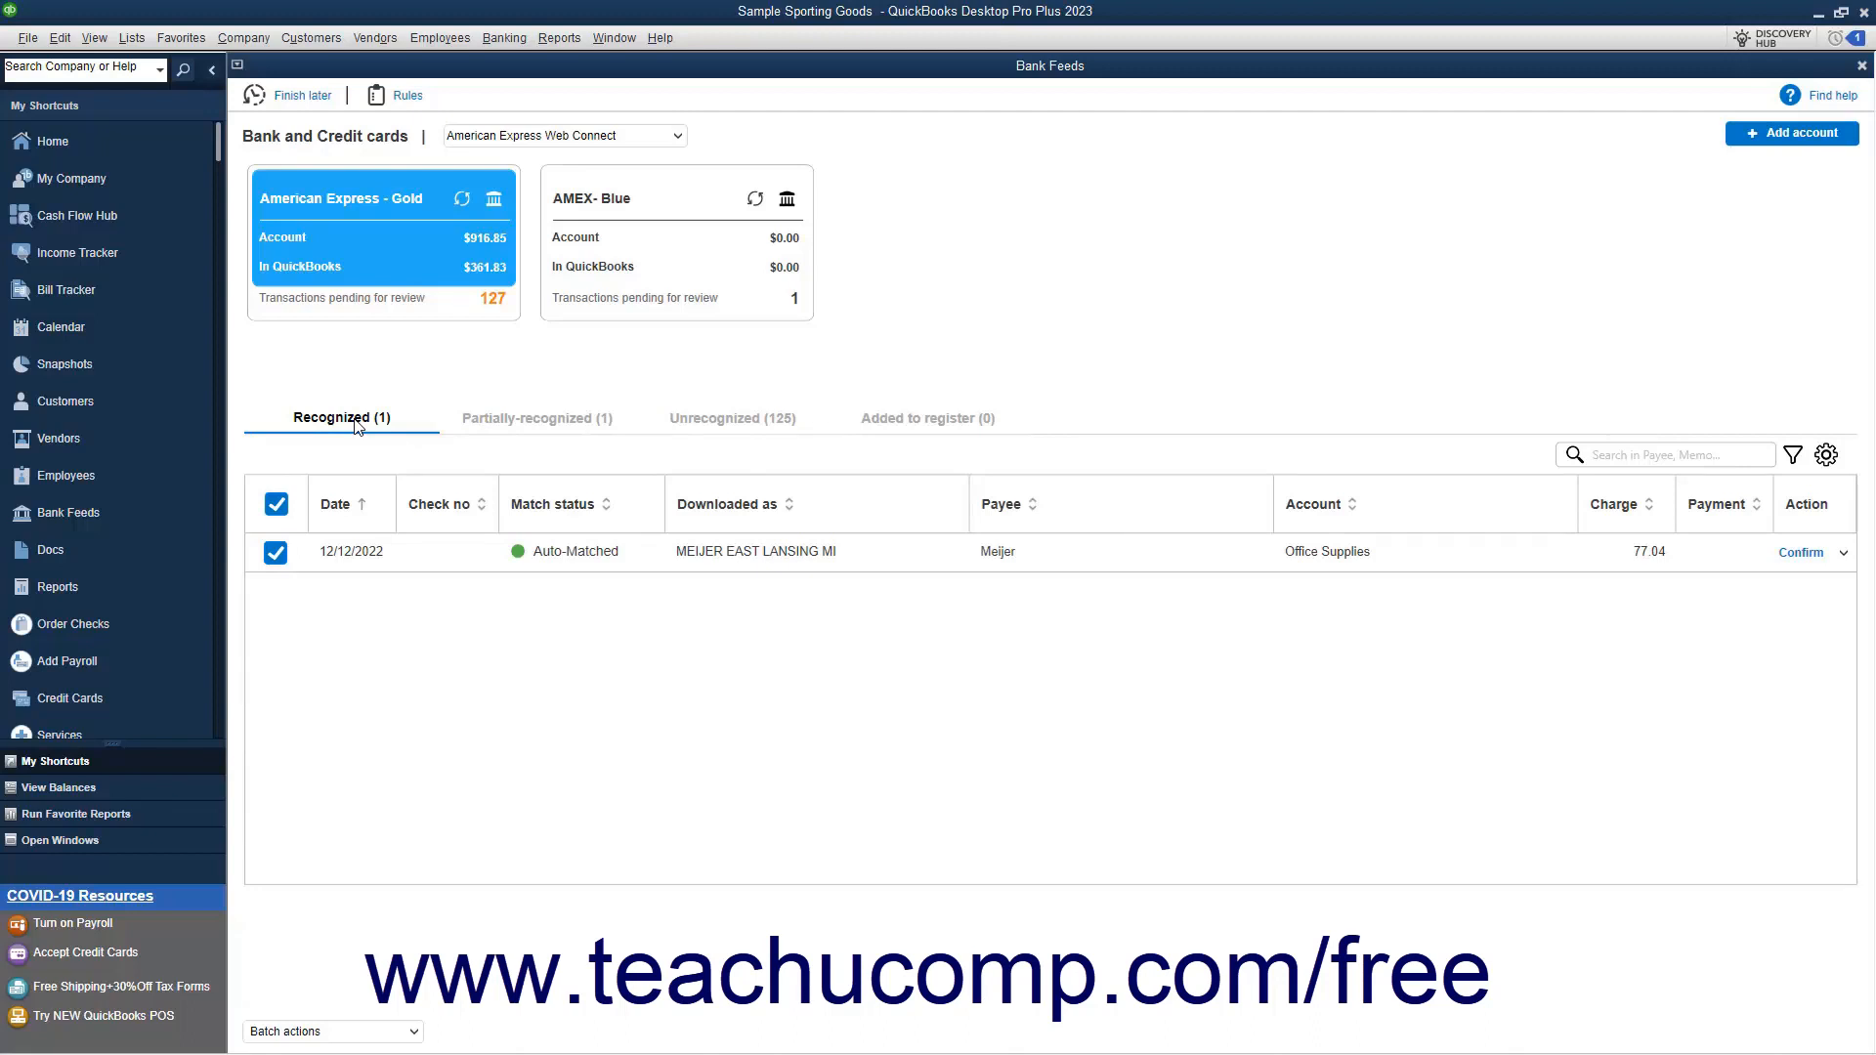
click(528, 423)
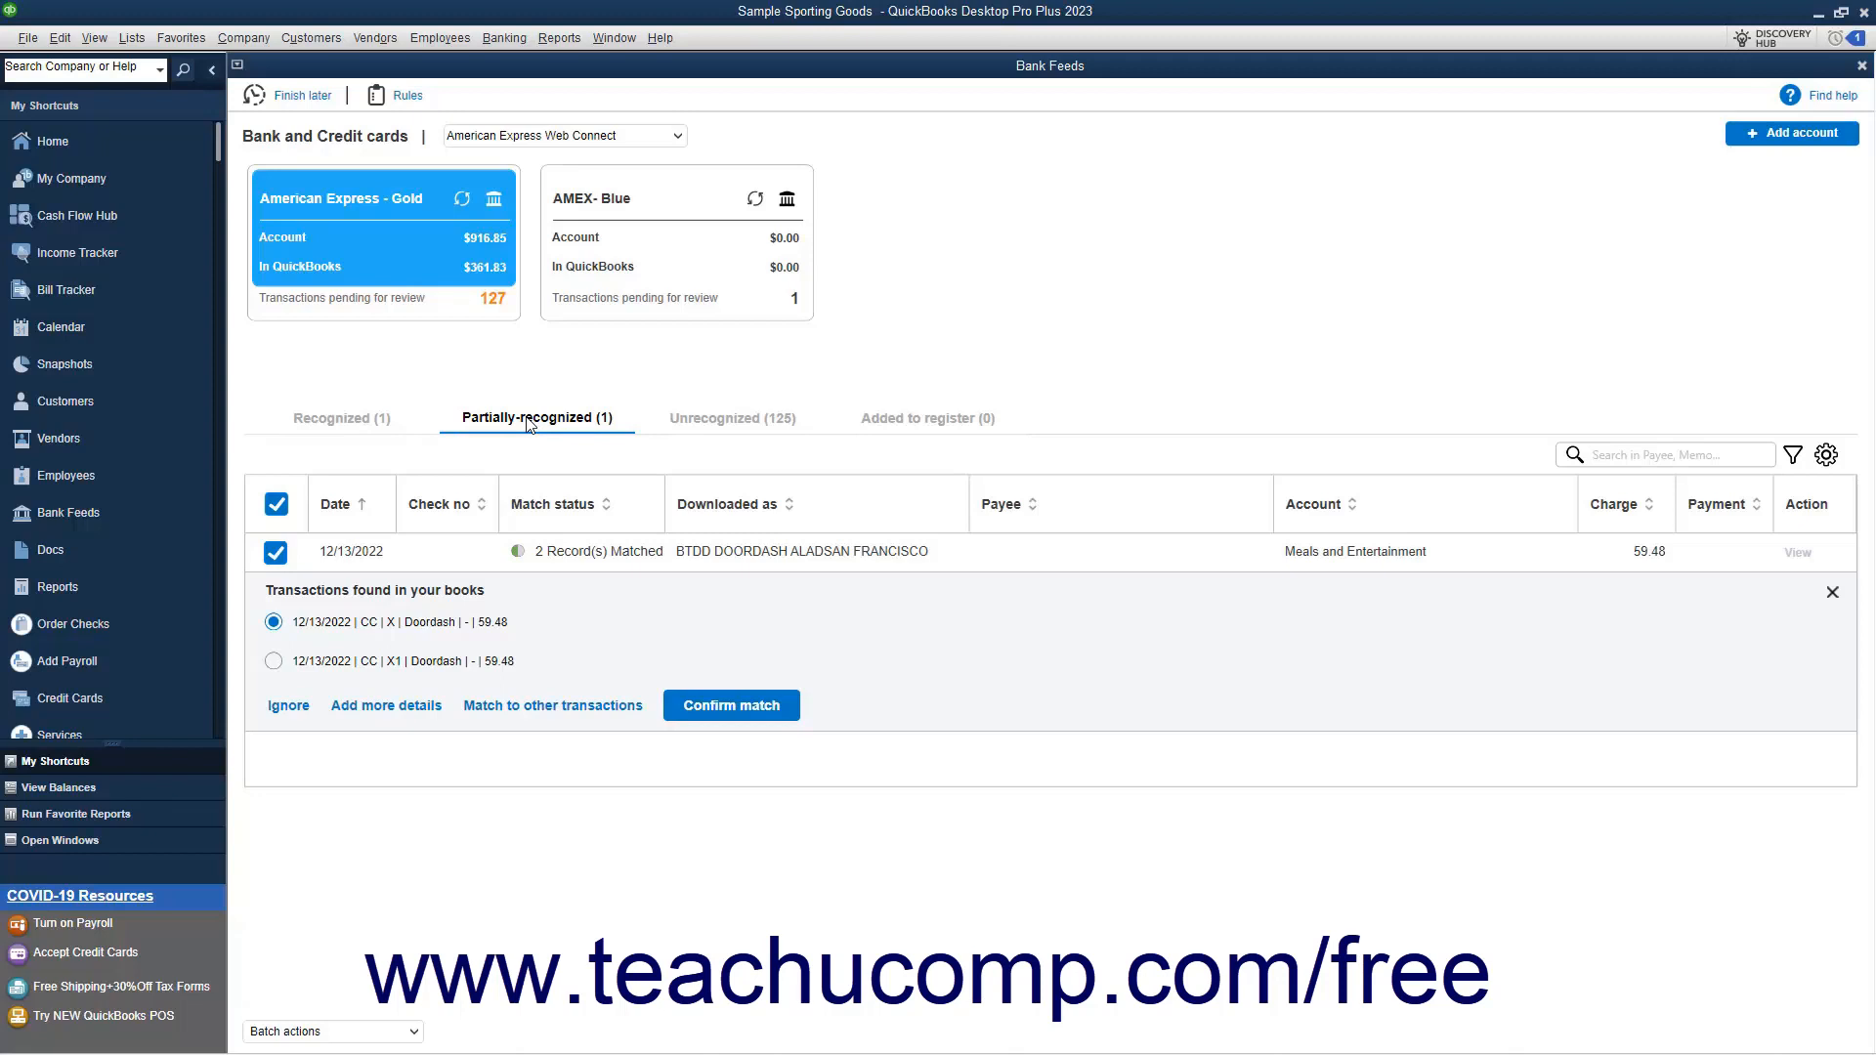
click(697, 424)
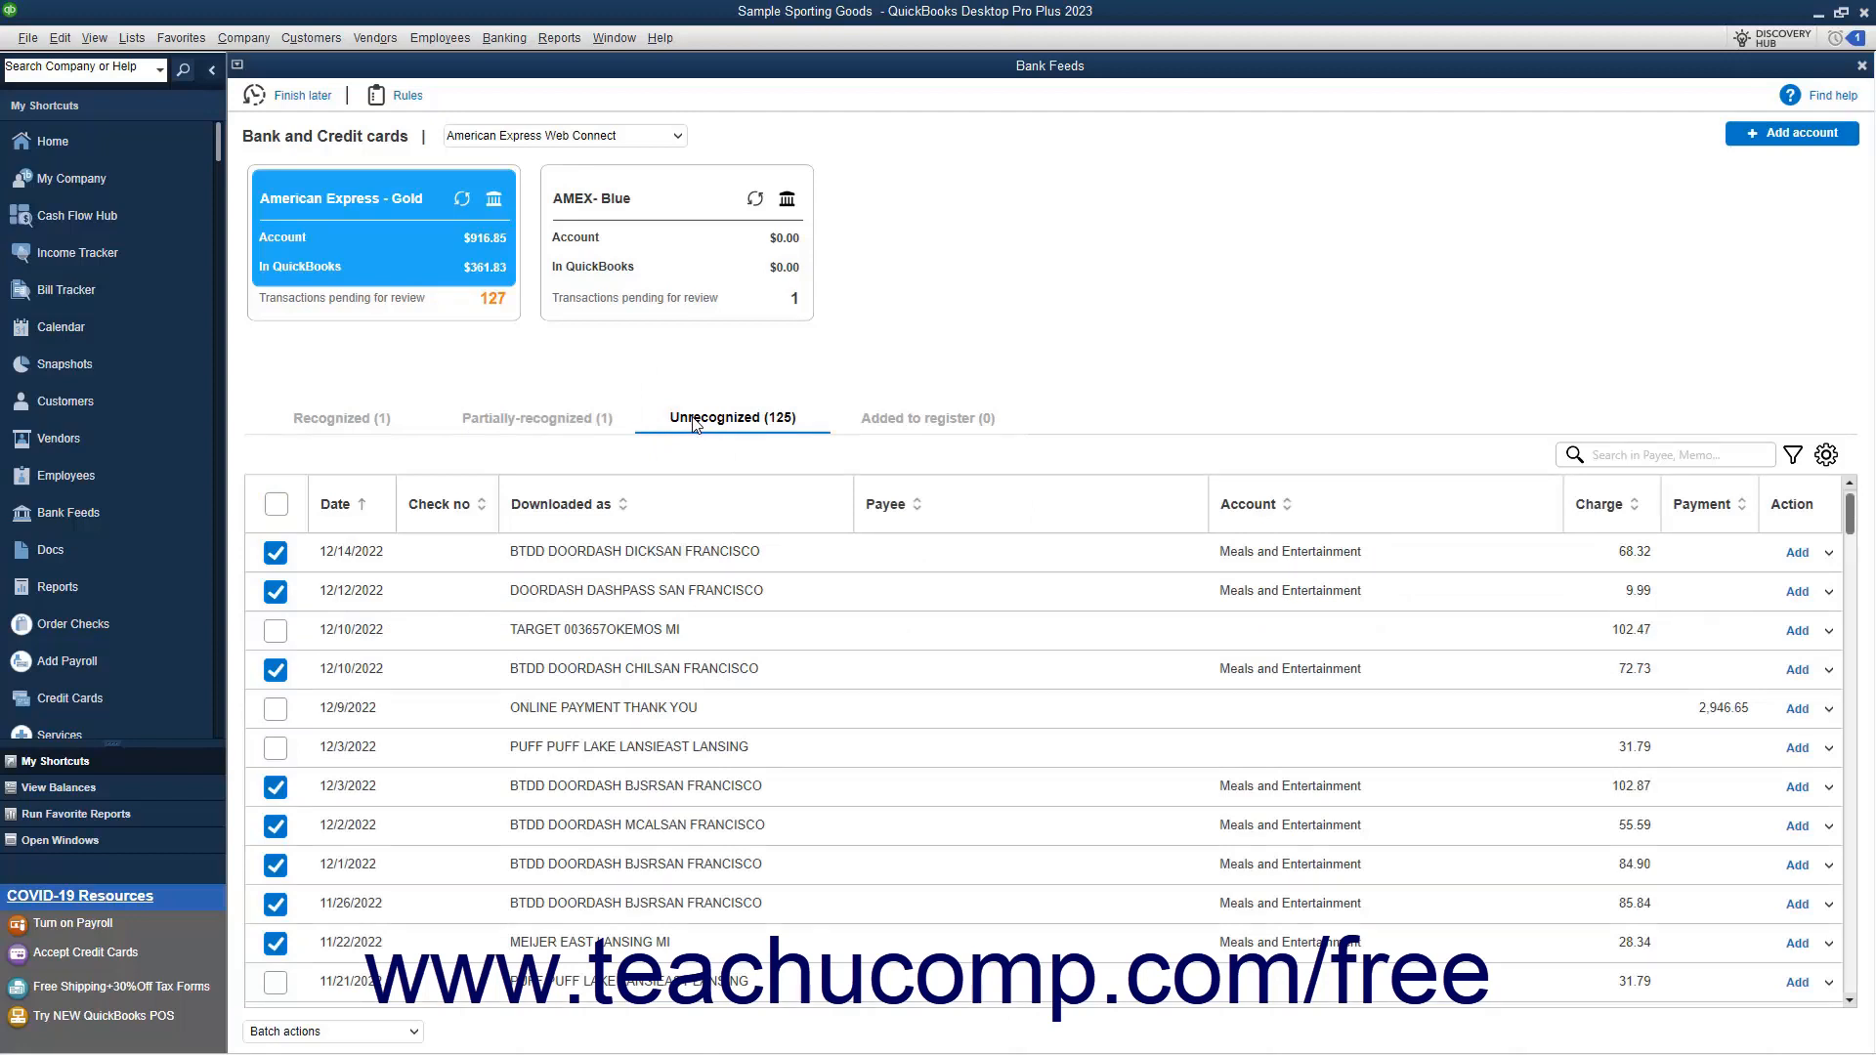
View the credit card charge details behind the recognized Meijer transaction and close them
click(381, 426)
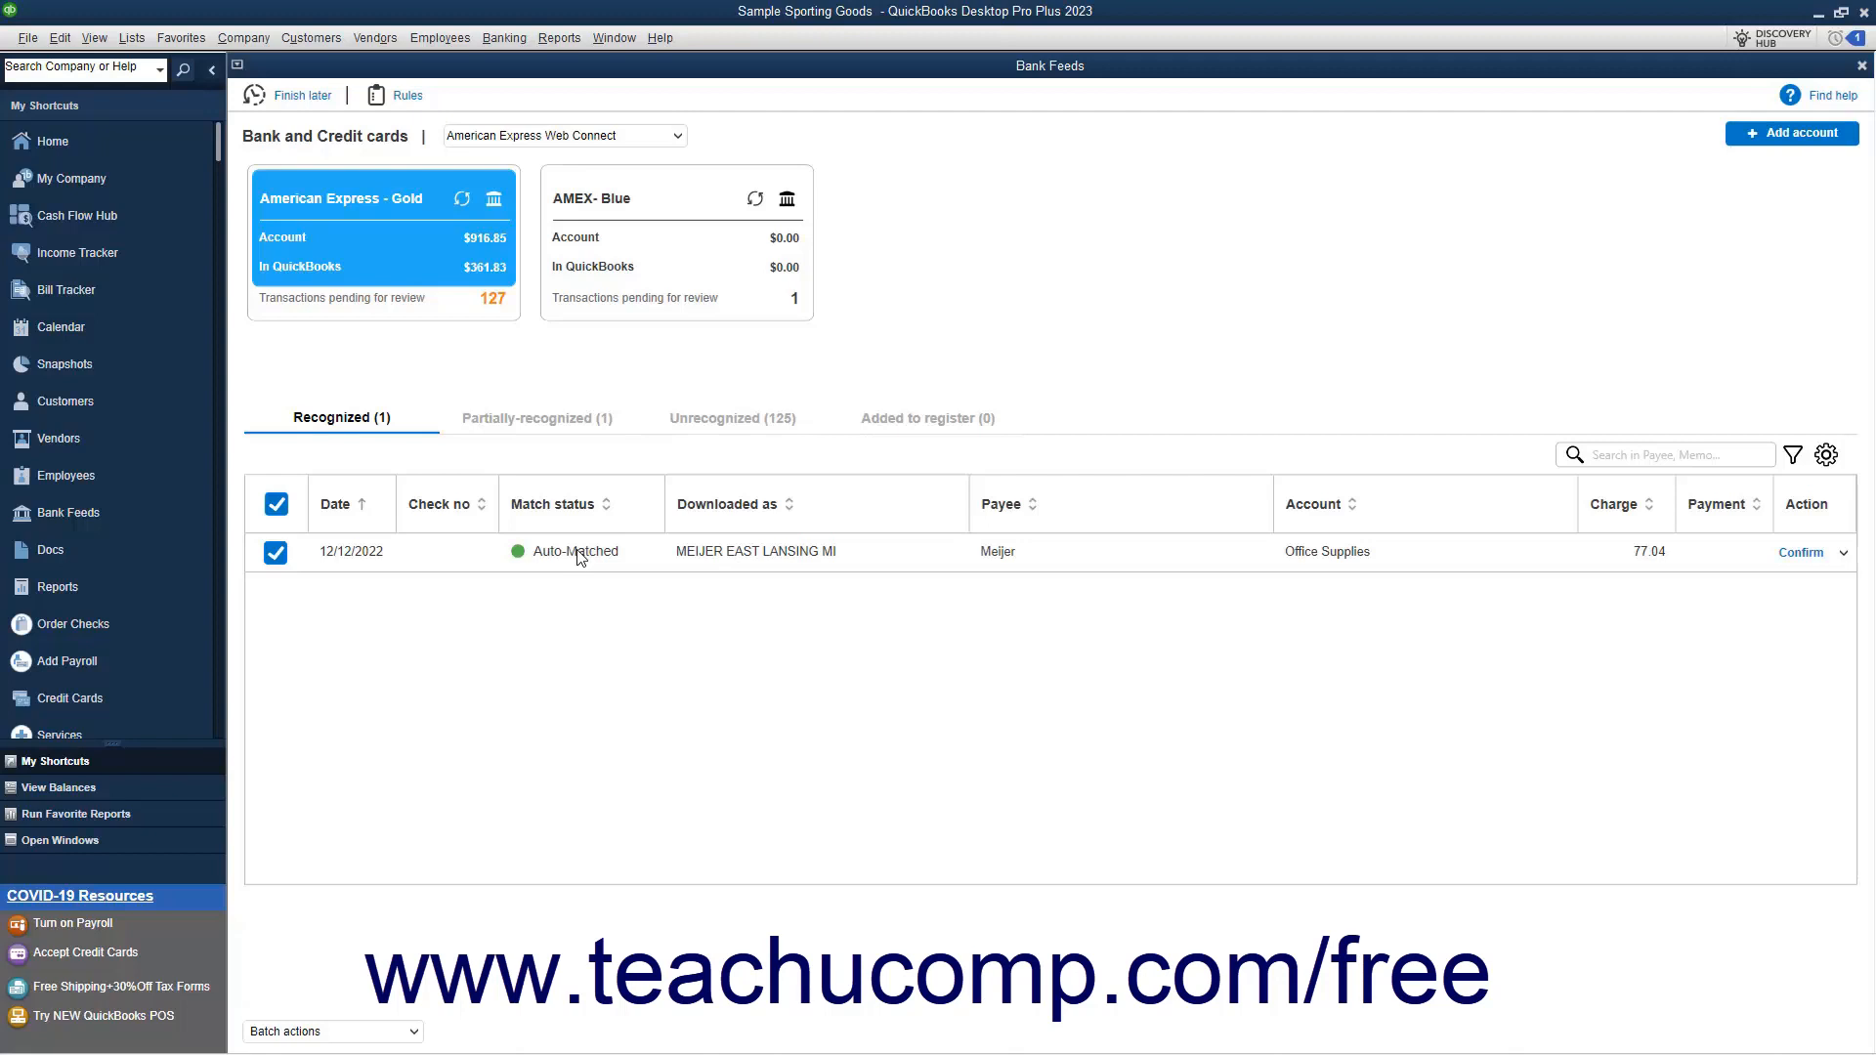
click(1843, 556)
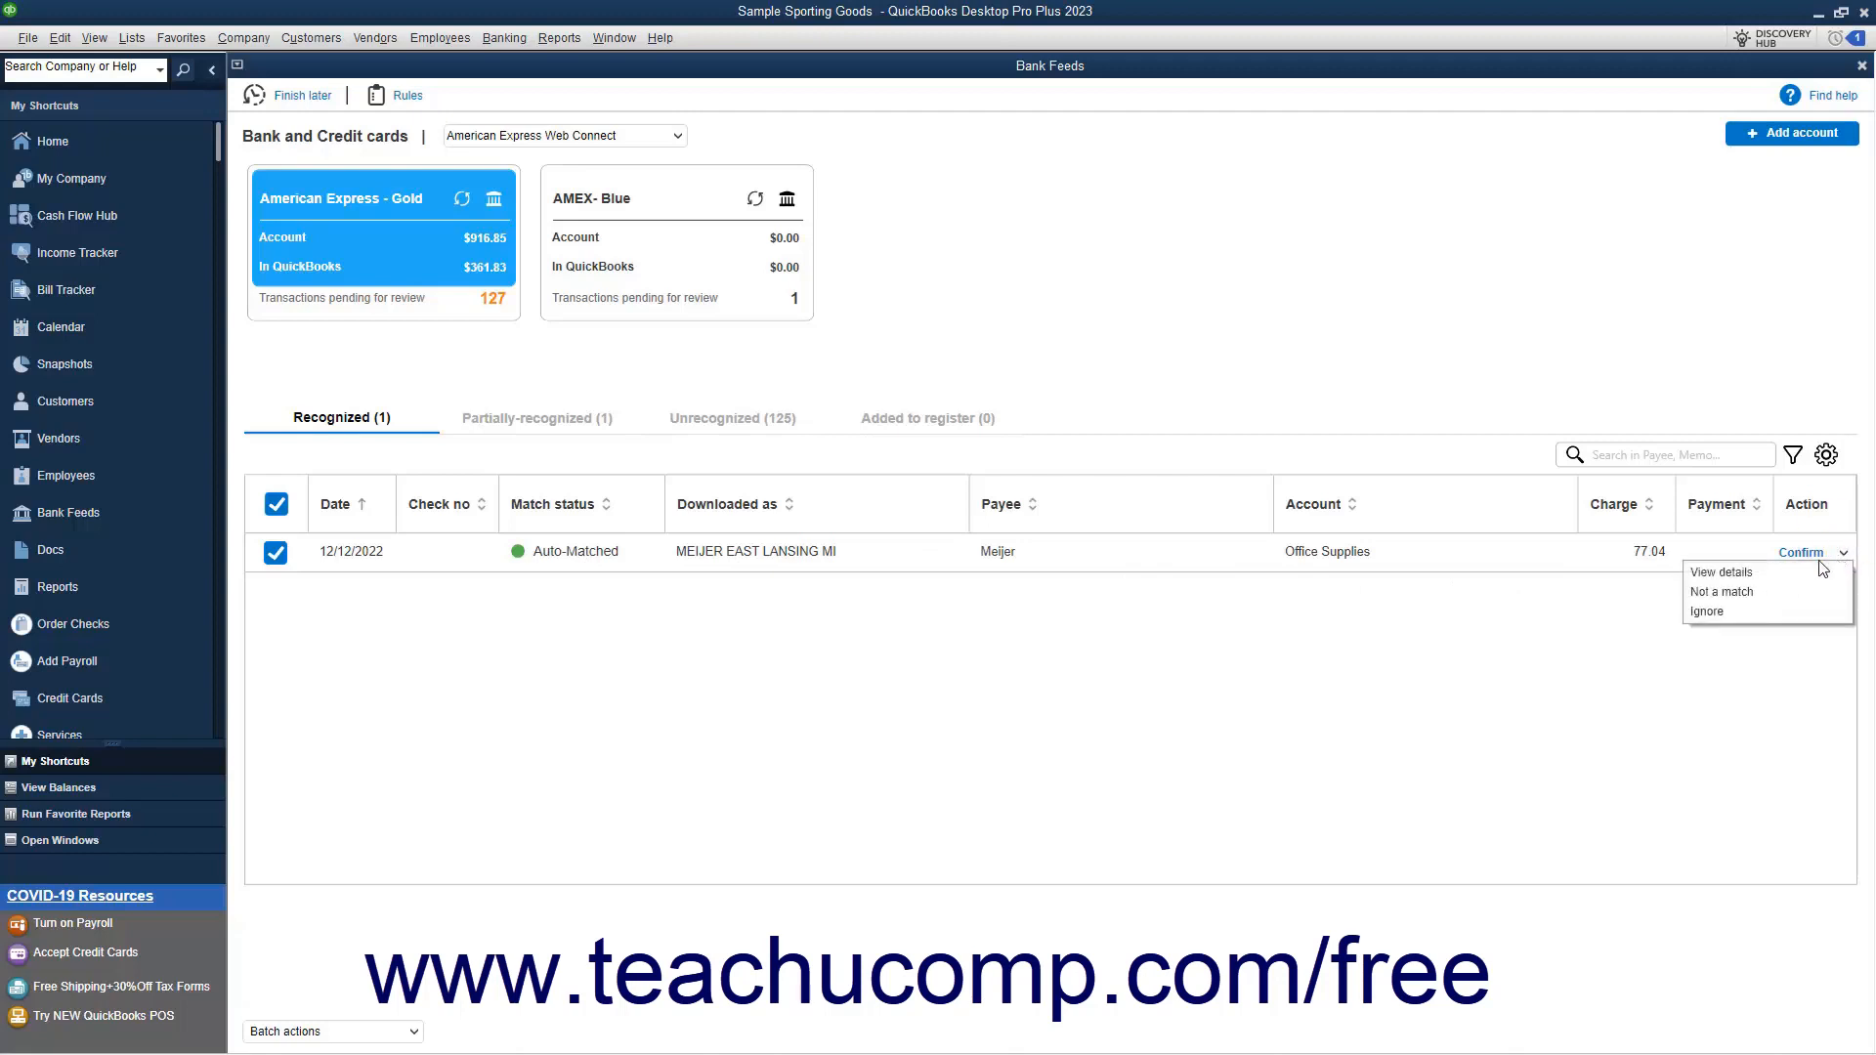
click(1756, 574)
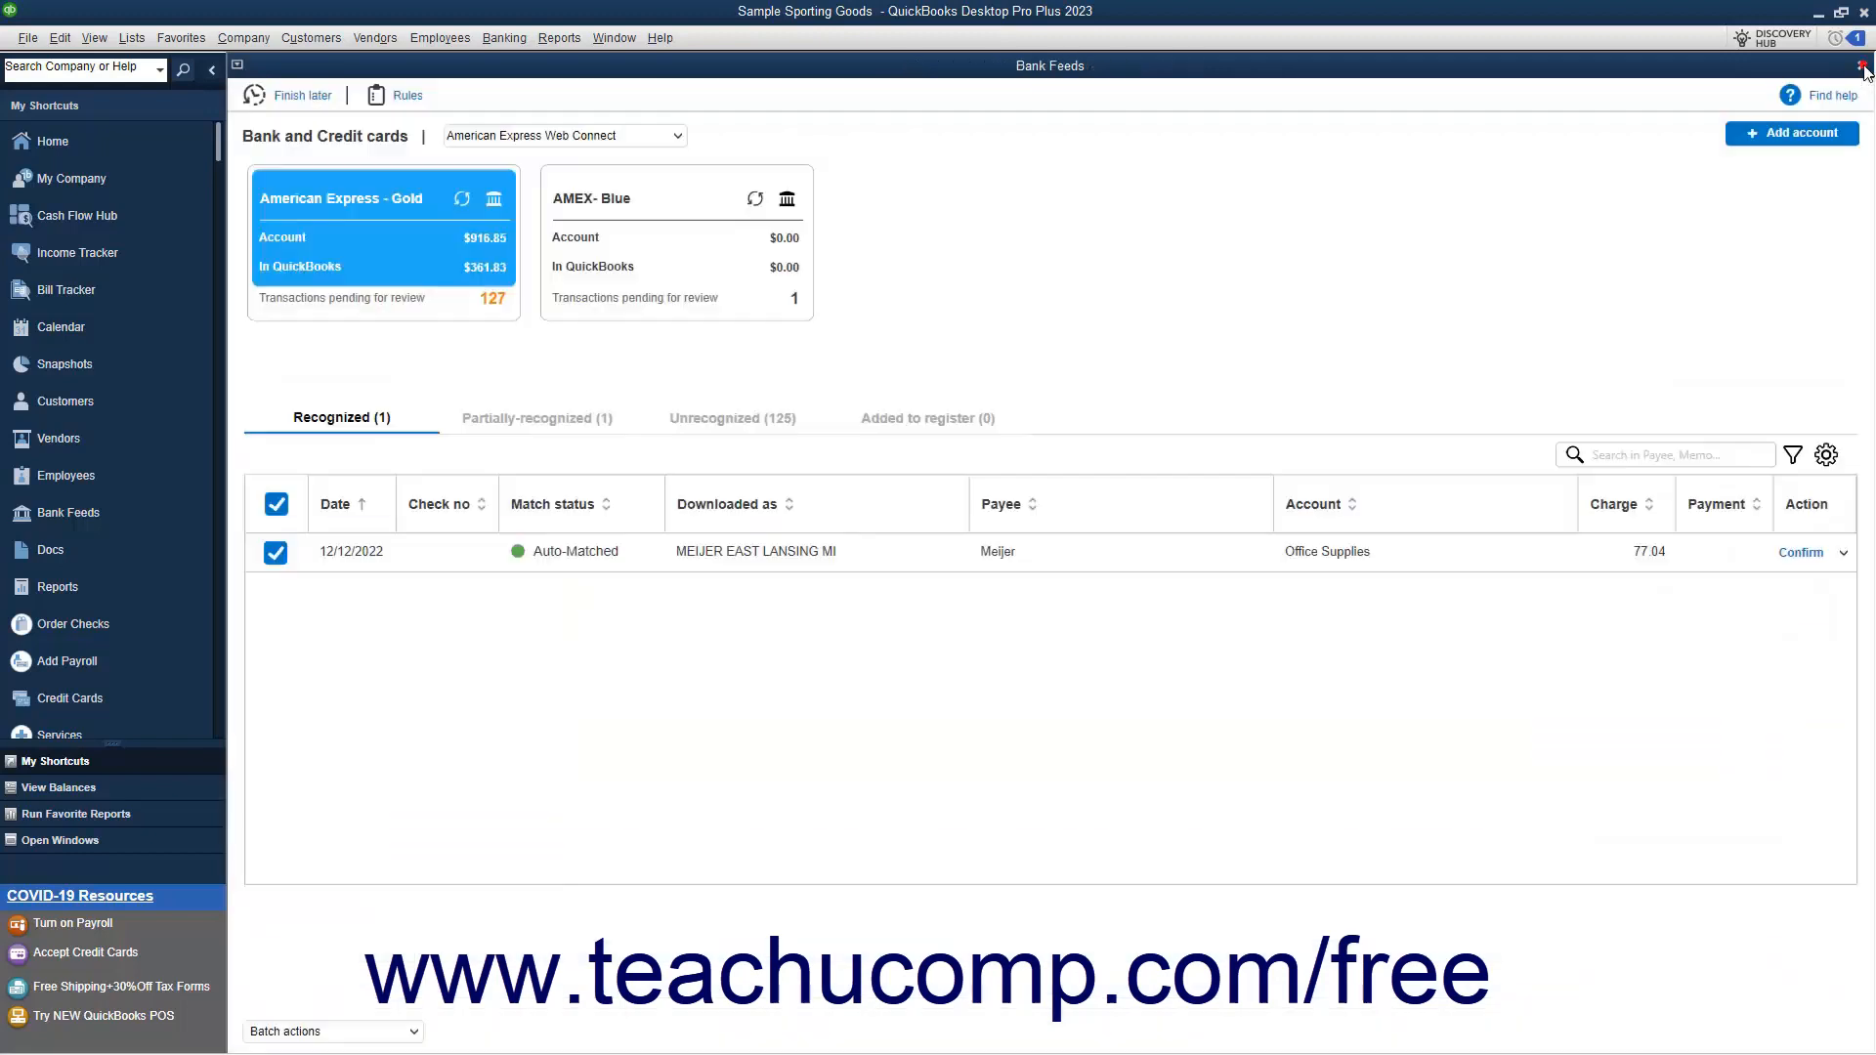
click(1861, 66)
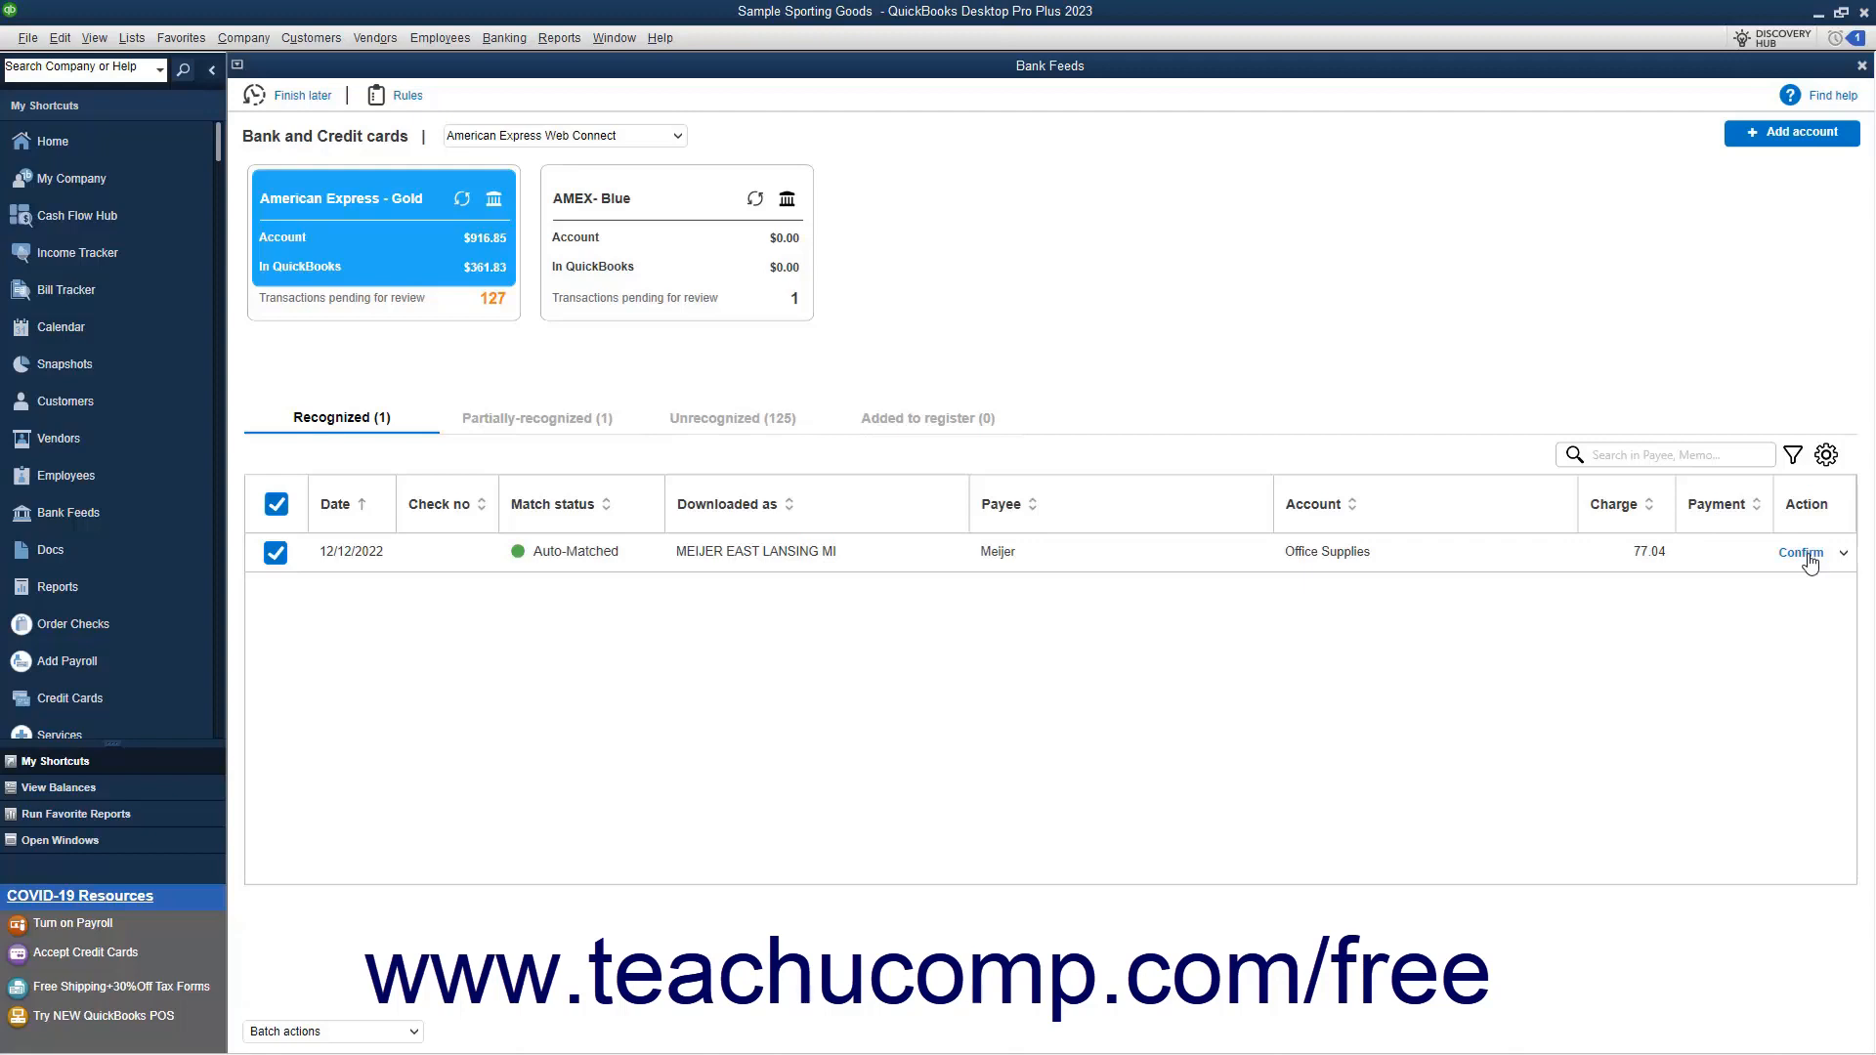
Check the alternative actions for the recognized Meijer transaction and confirm its automatic match
click(1843, 553)
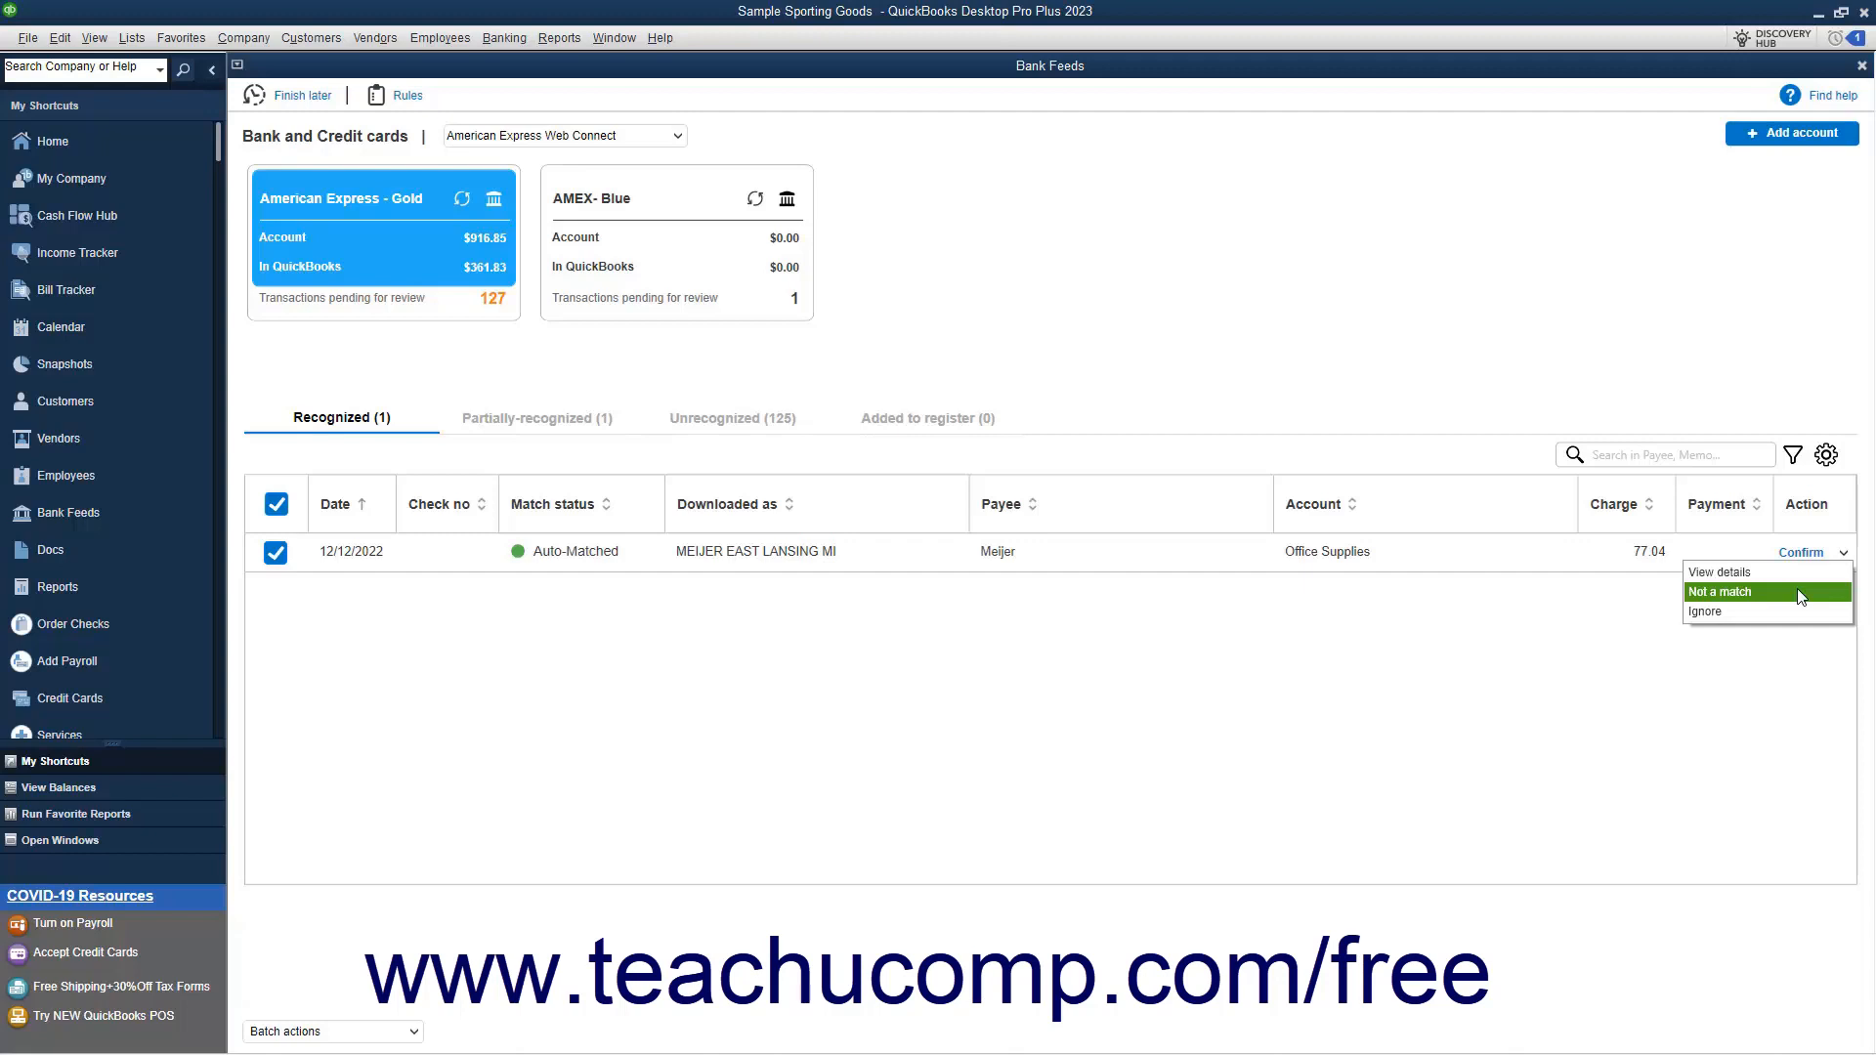
click(1639, 608)
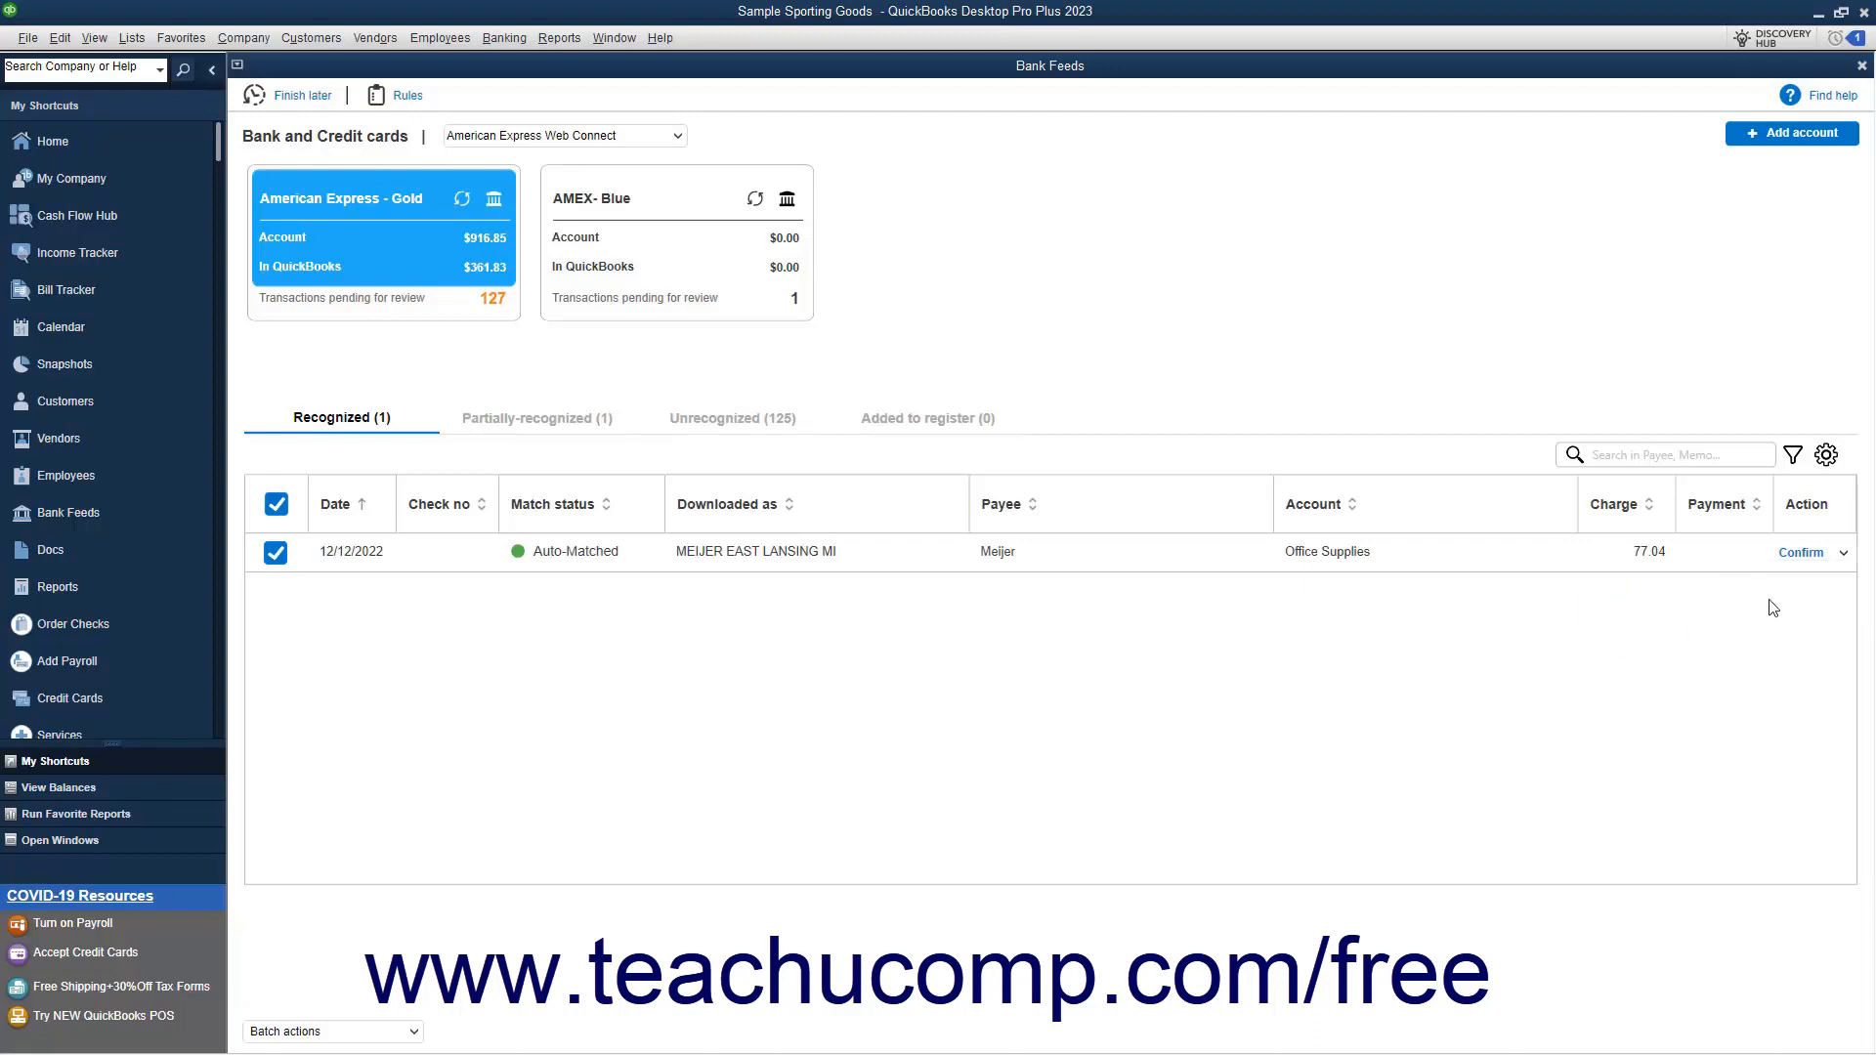
click(1805, 554)
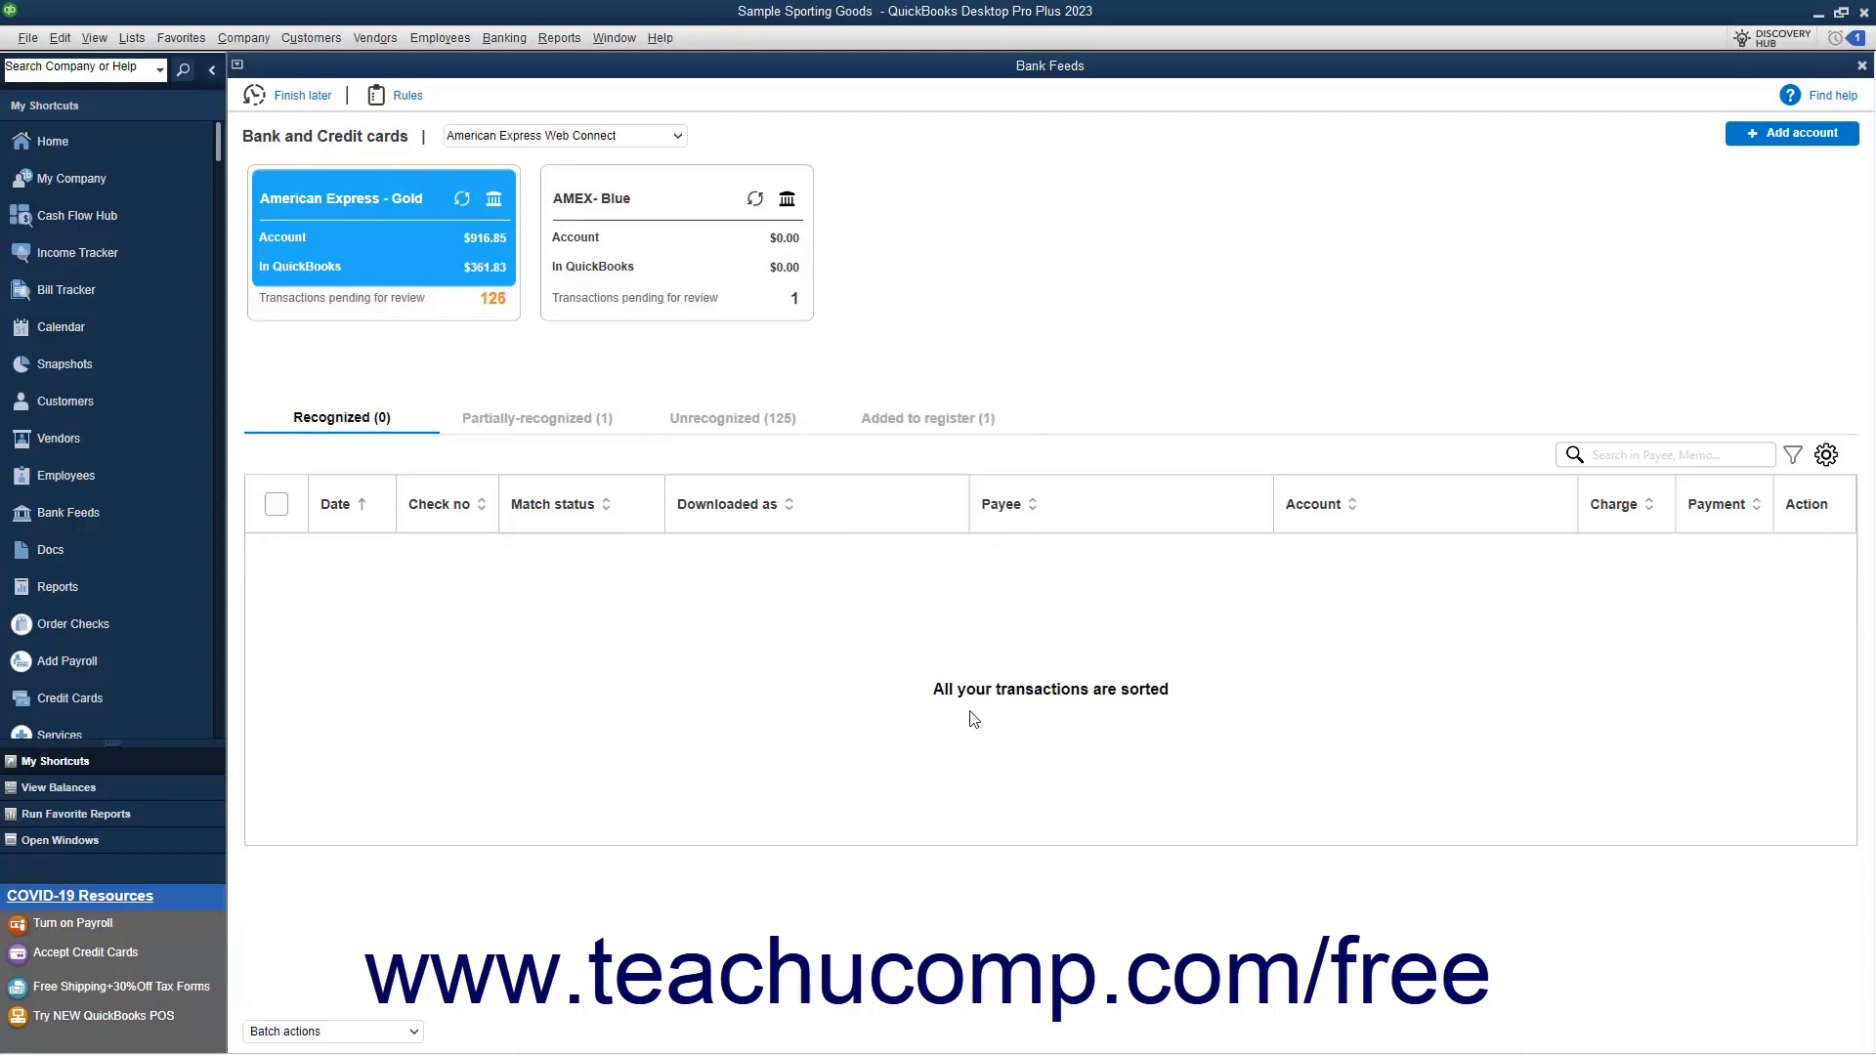
Compare the two candidate records for the partially-recognized Doordash charge, keeping the one with reference X selected
click(588, 424)
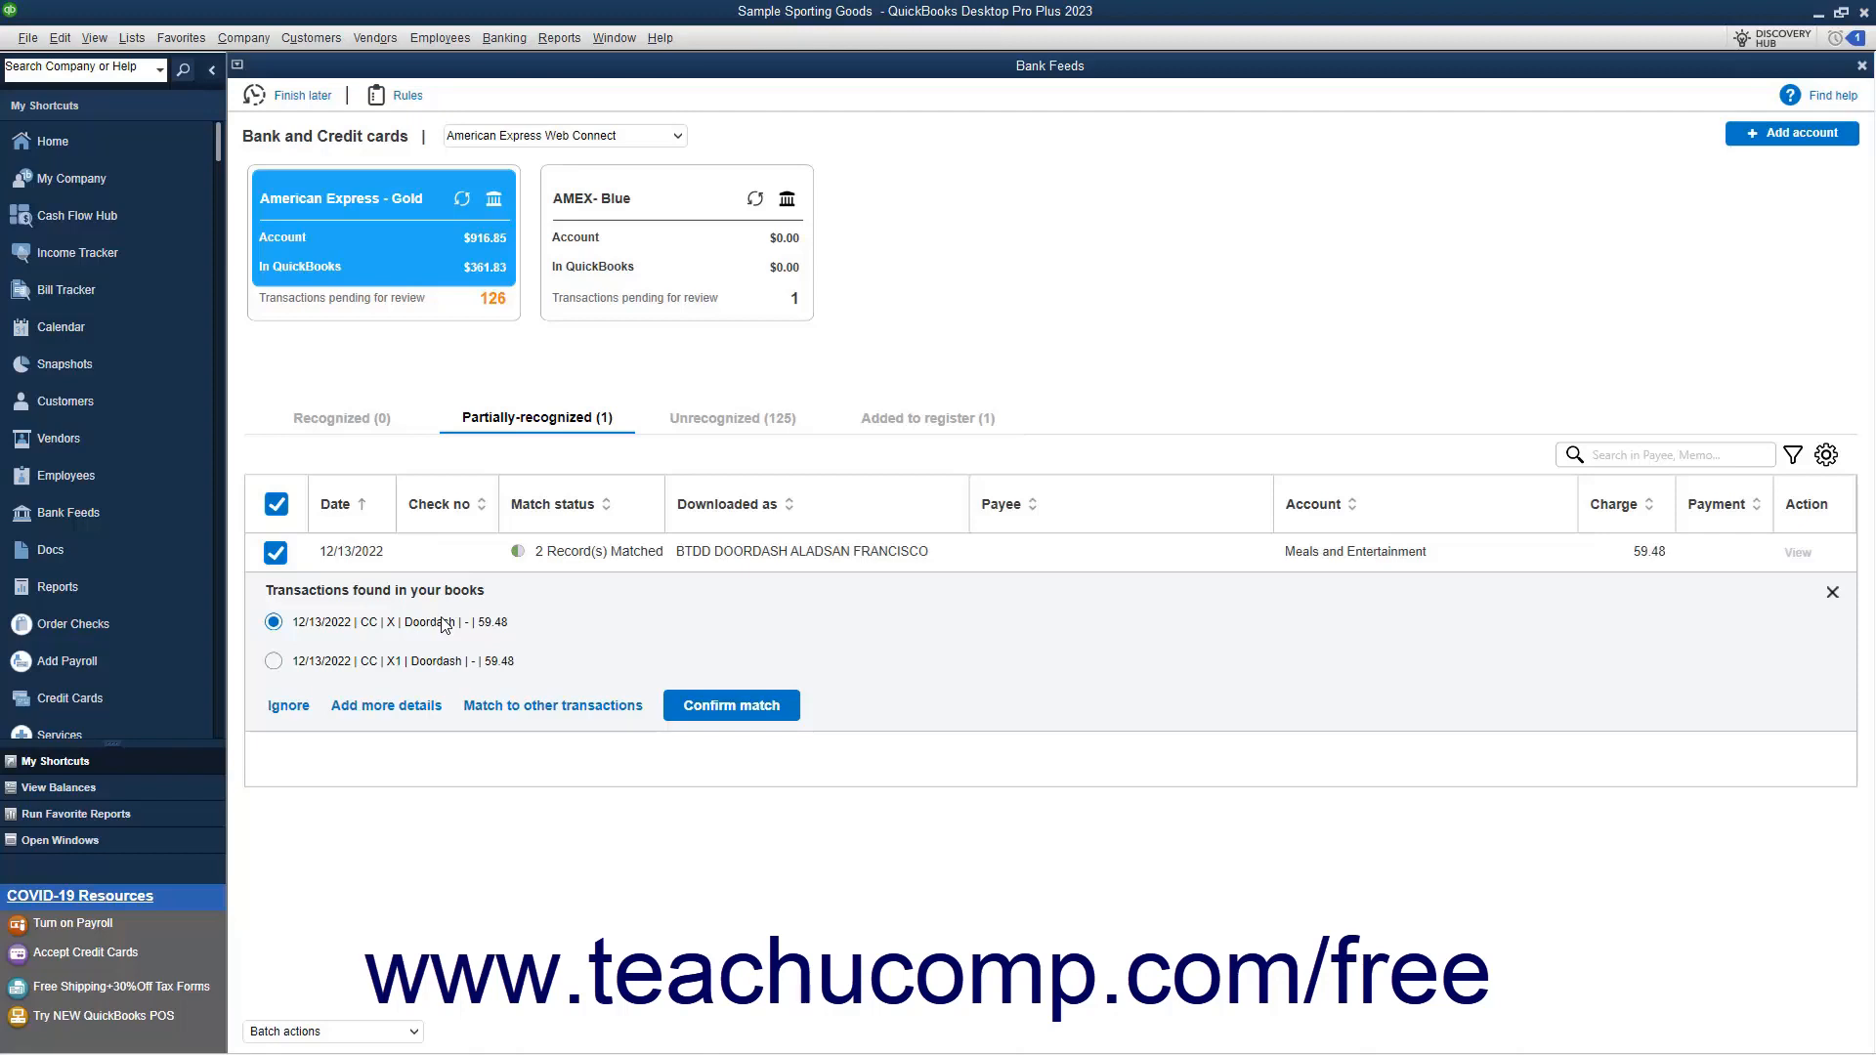
click(274, 661)
click(274, 622)
click(698, 707)
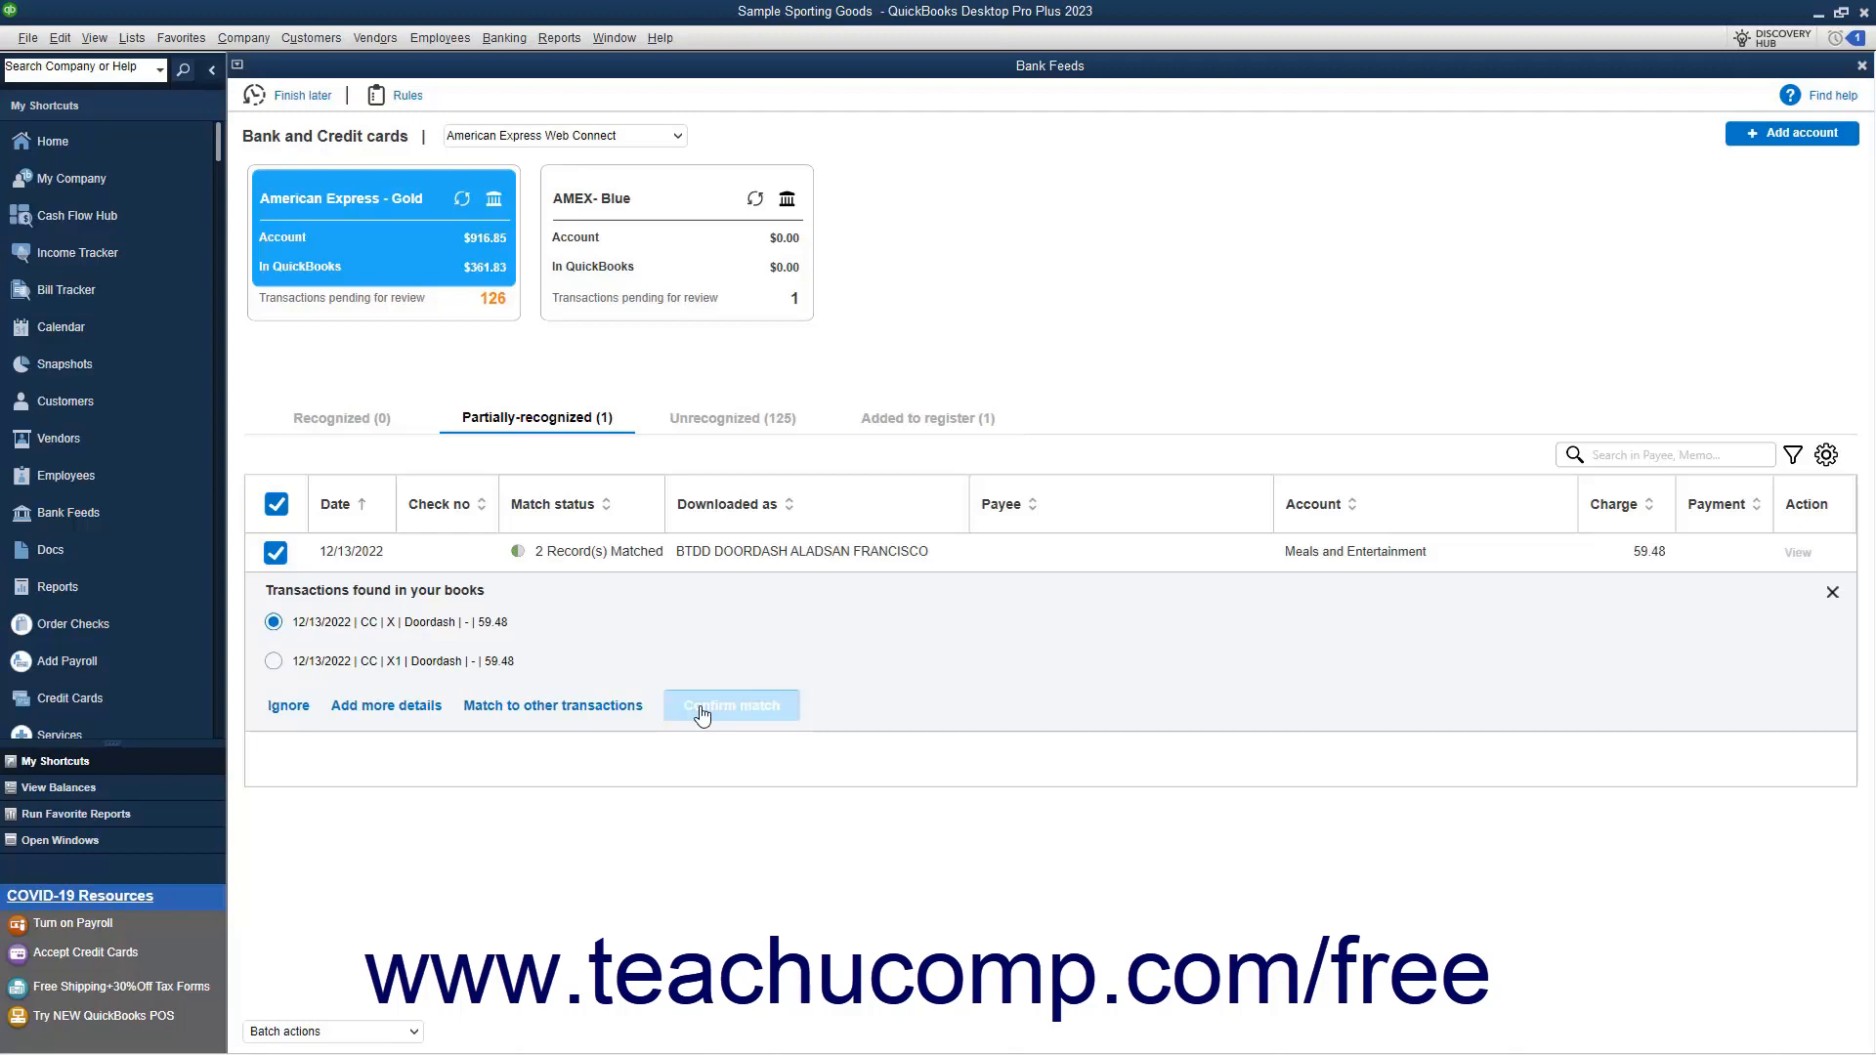
View the existing-transaction matching and detail entry forms for the partially-recognized Doordash charge, cancelling both without saving
click(631, 710)
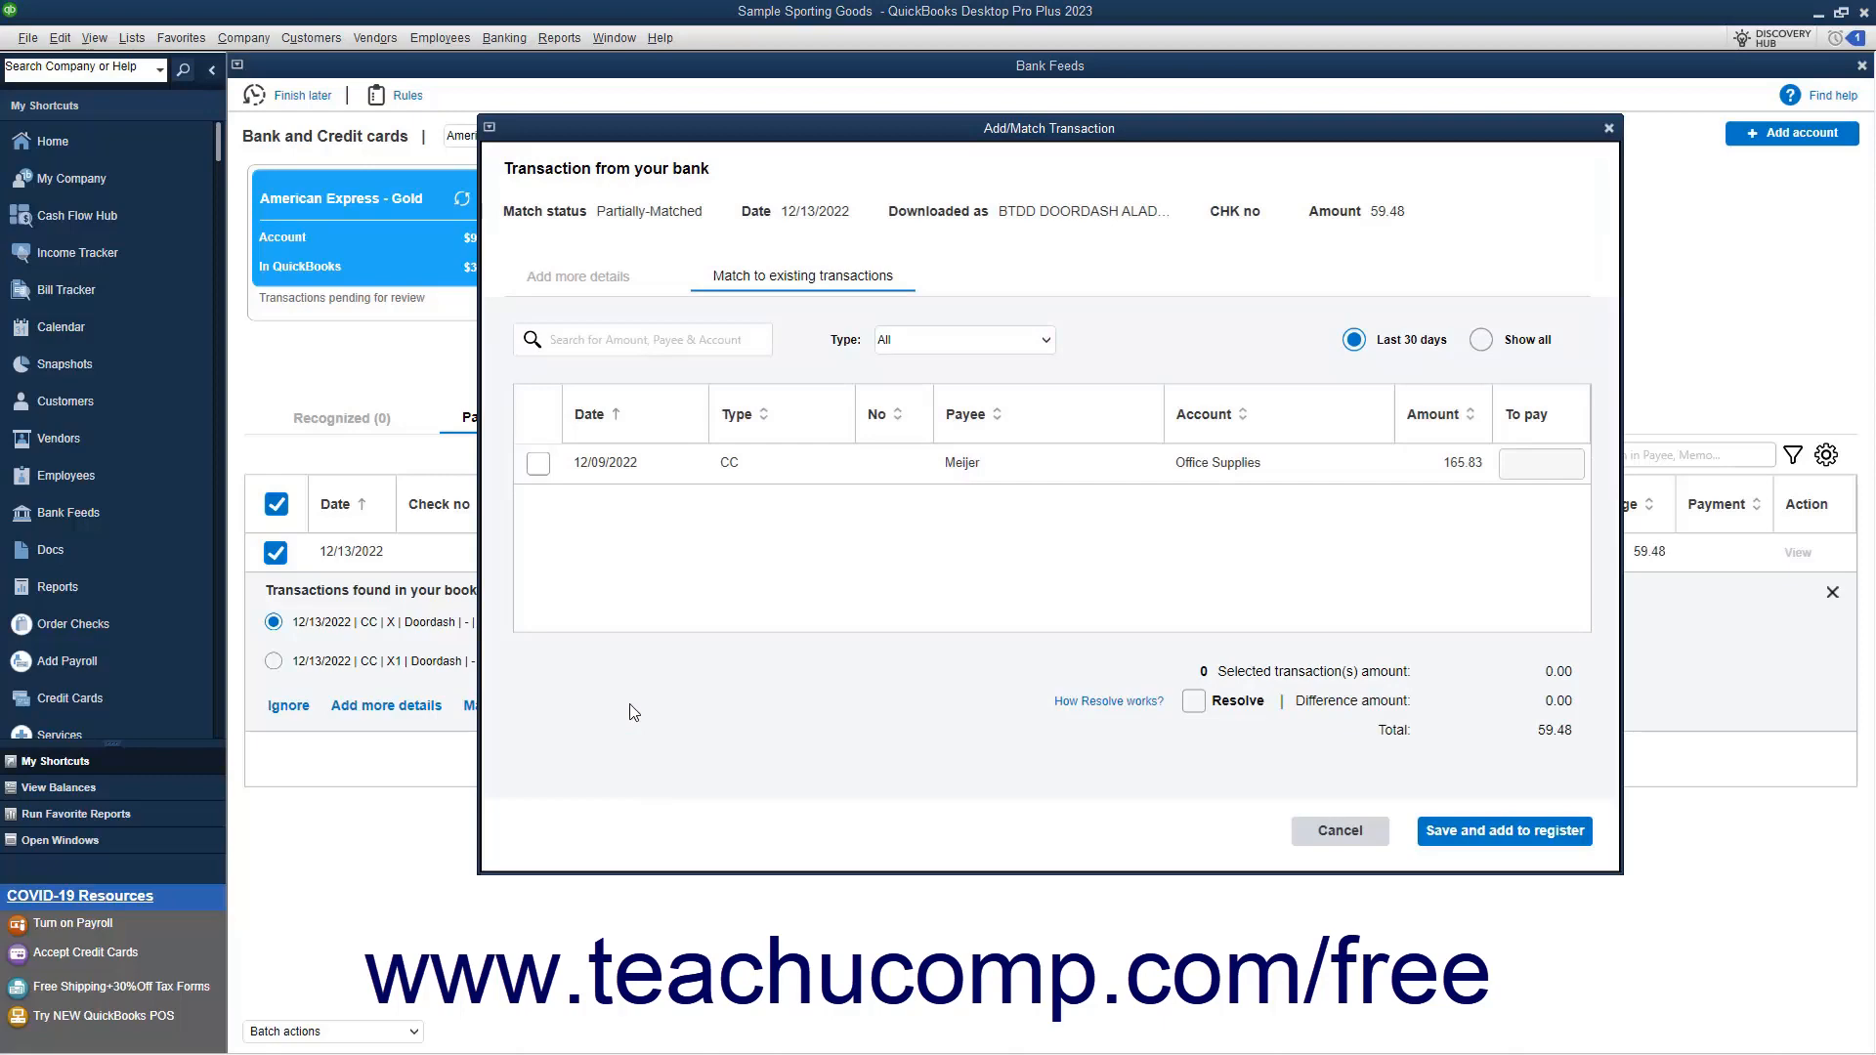
click(1340, 831)
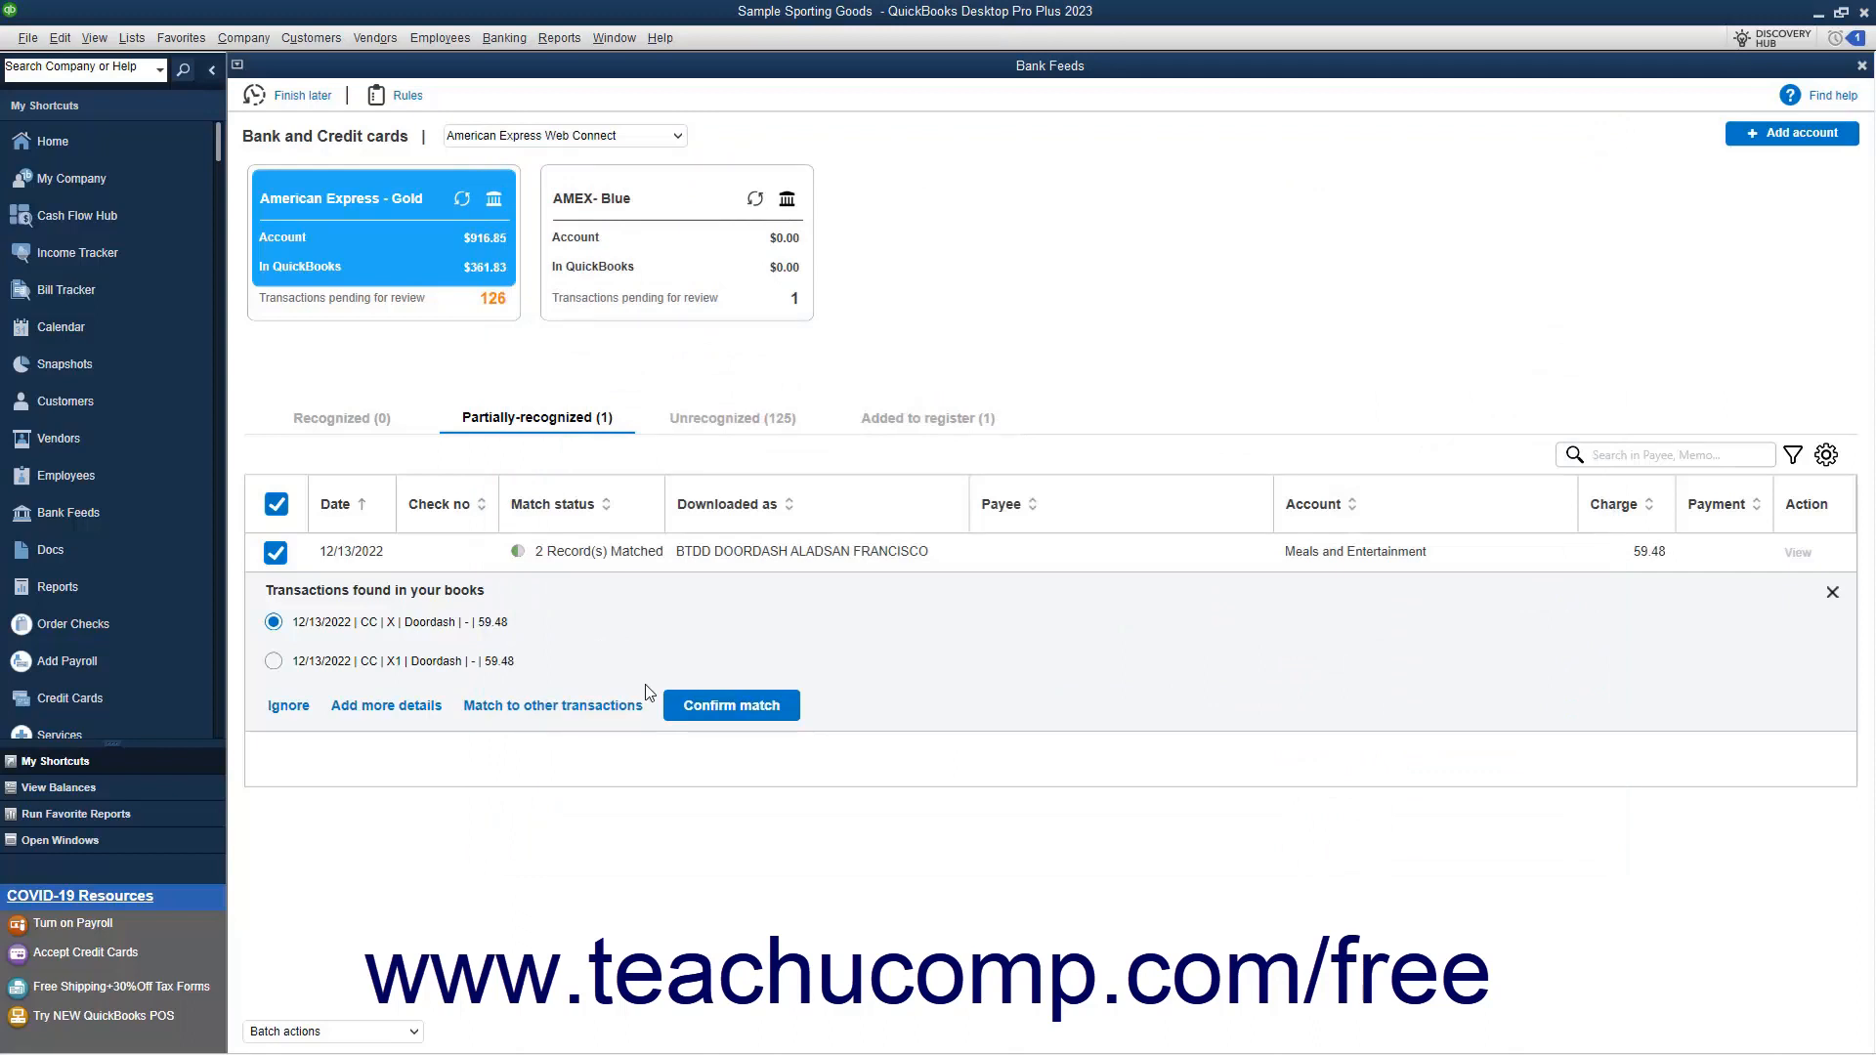
click(383, 705)
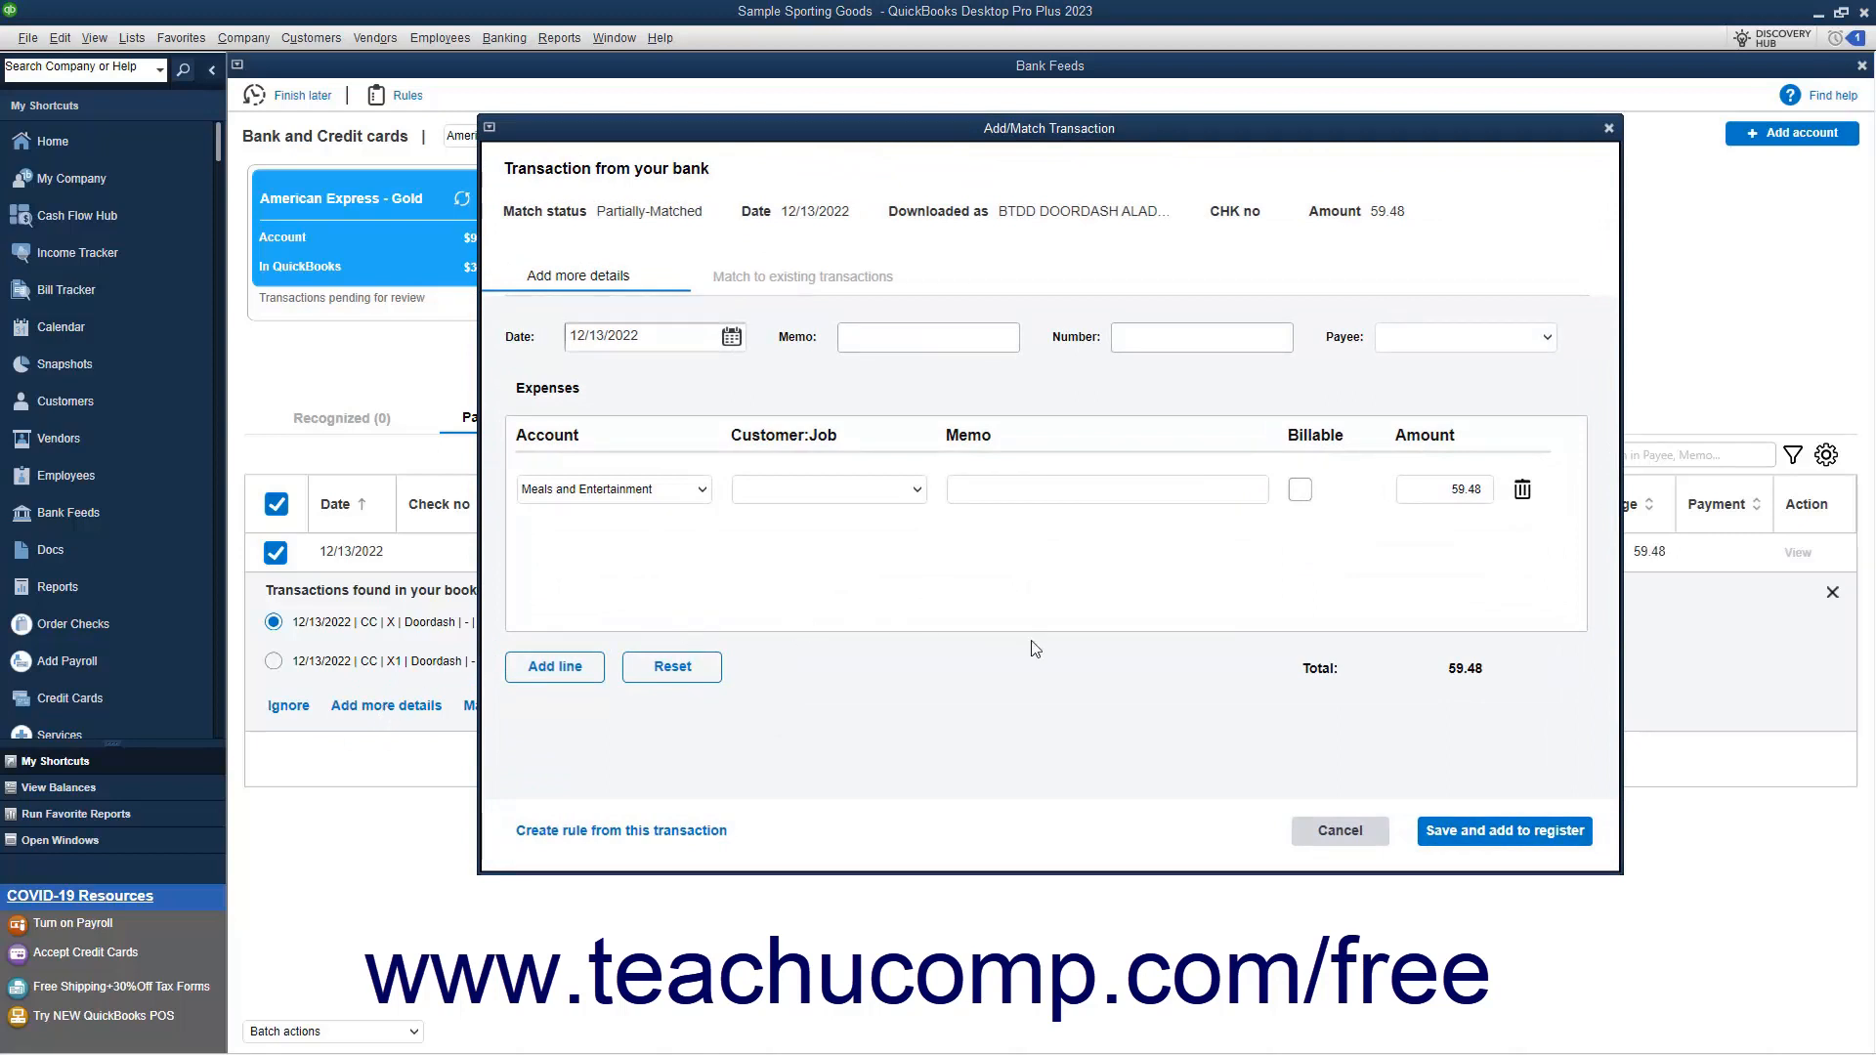
click(1464, 837)
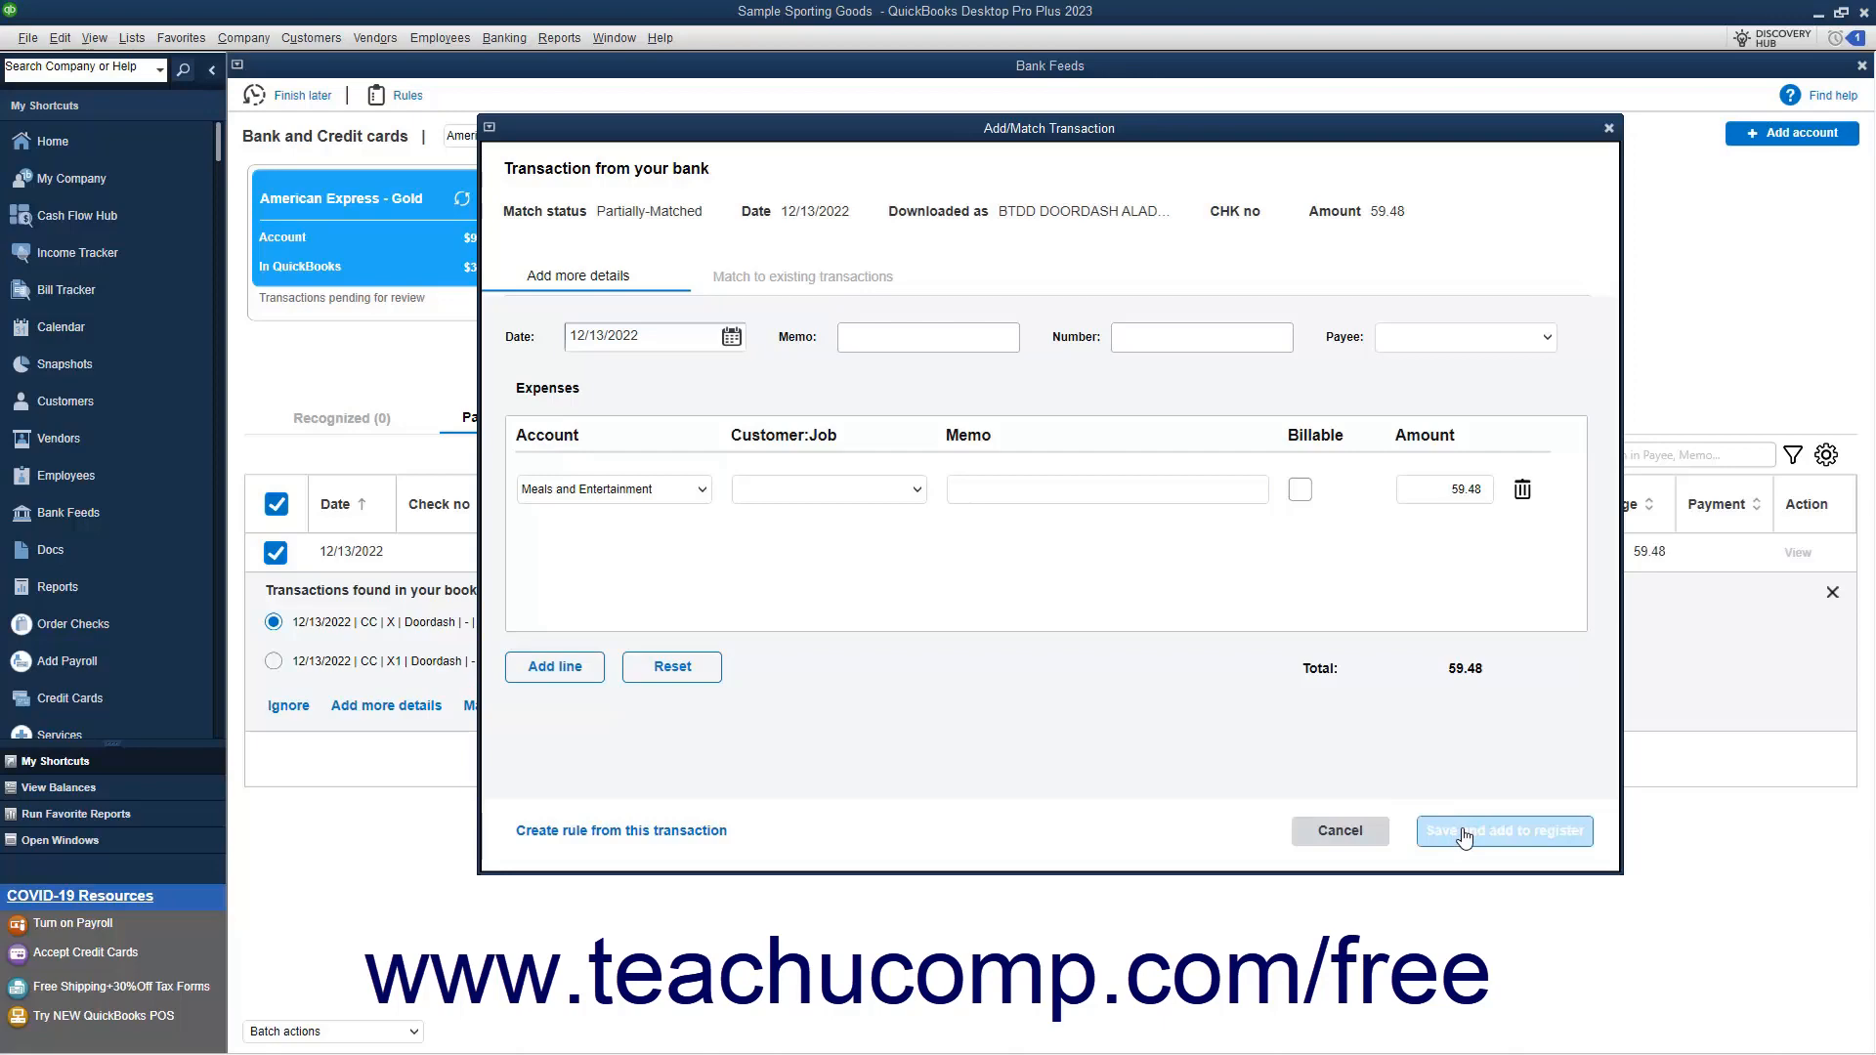
click(1335, 833)
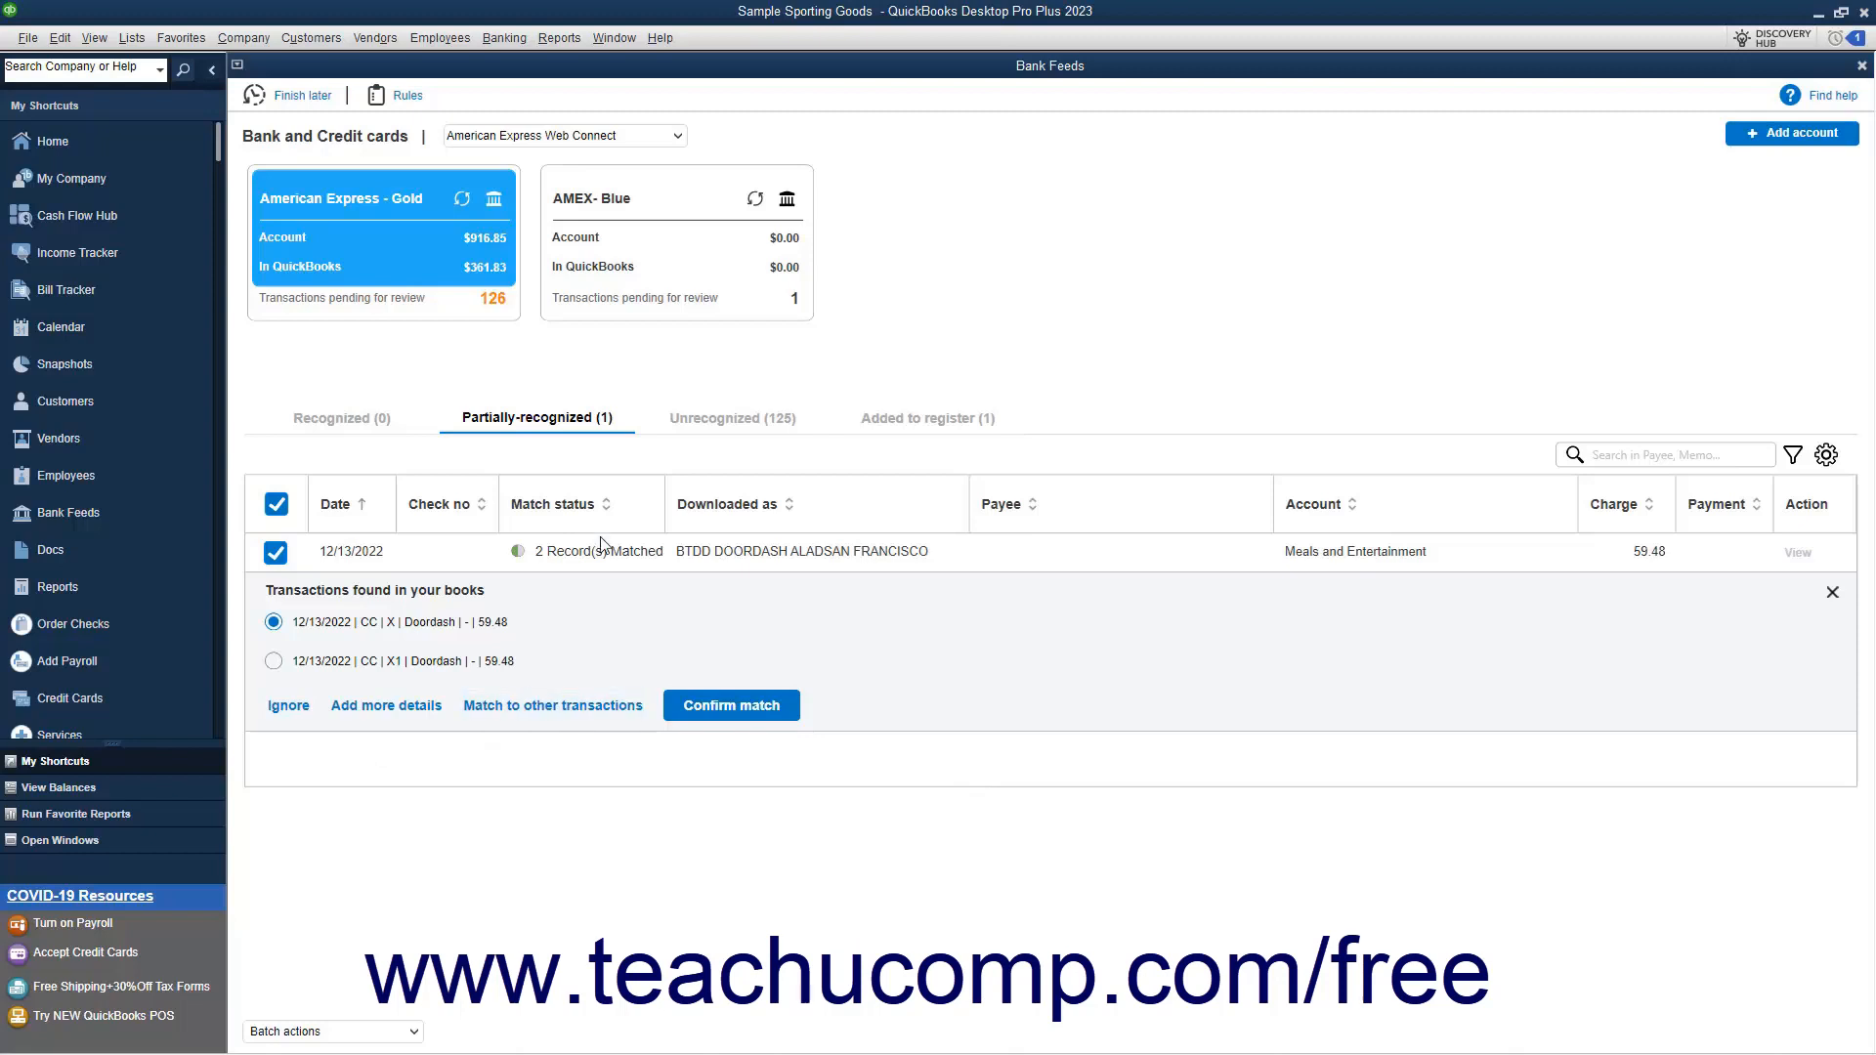
Add the unrecognized 12/14/2022 Doordash charge to the register with Doordash as the payee
click(710, 430)
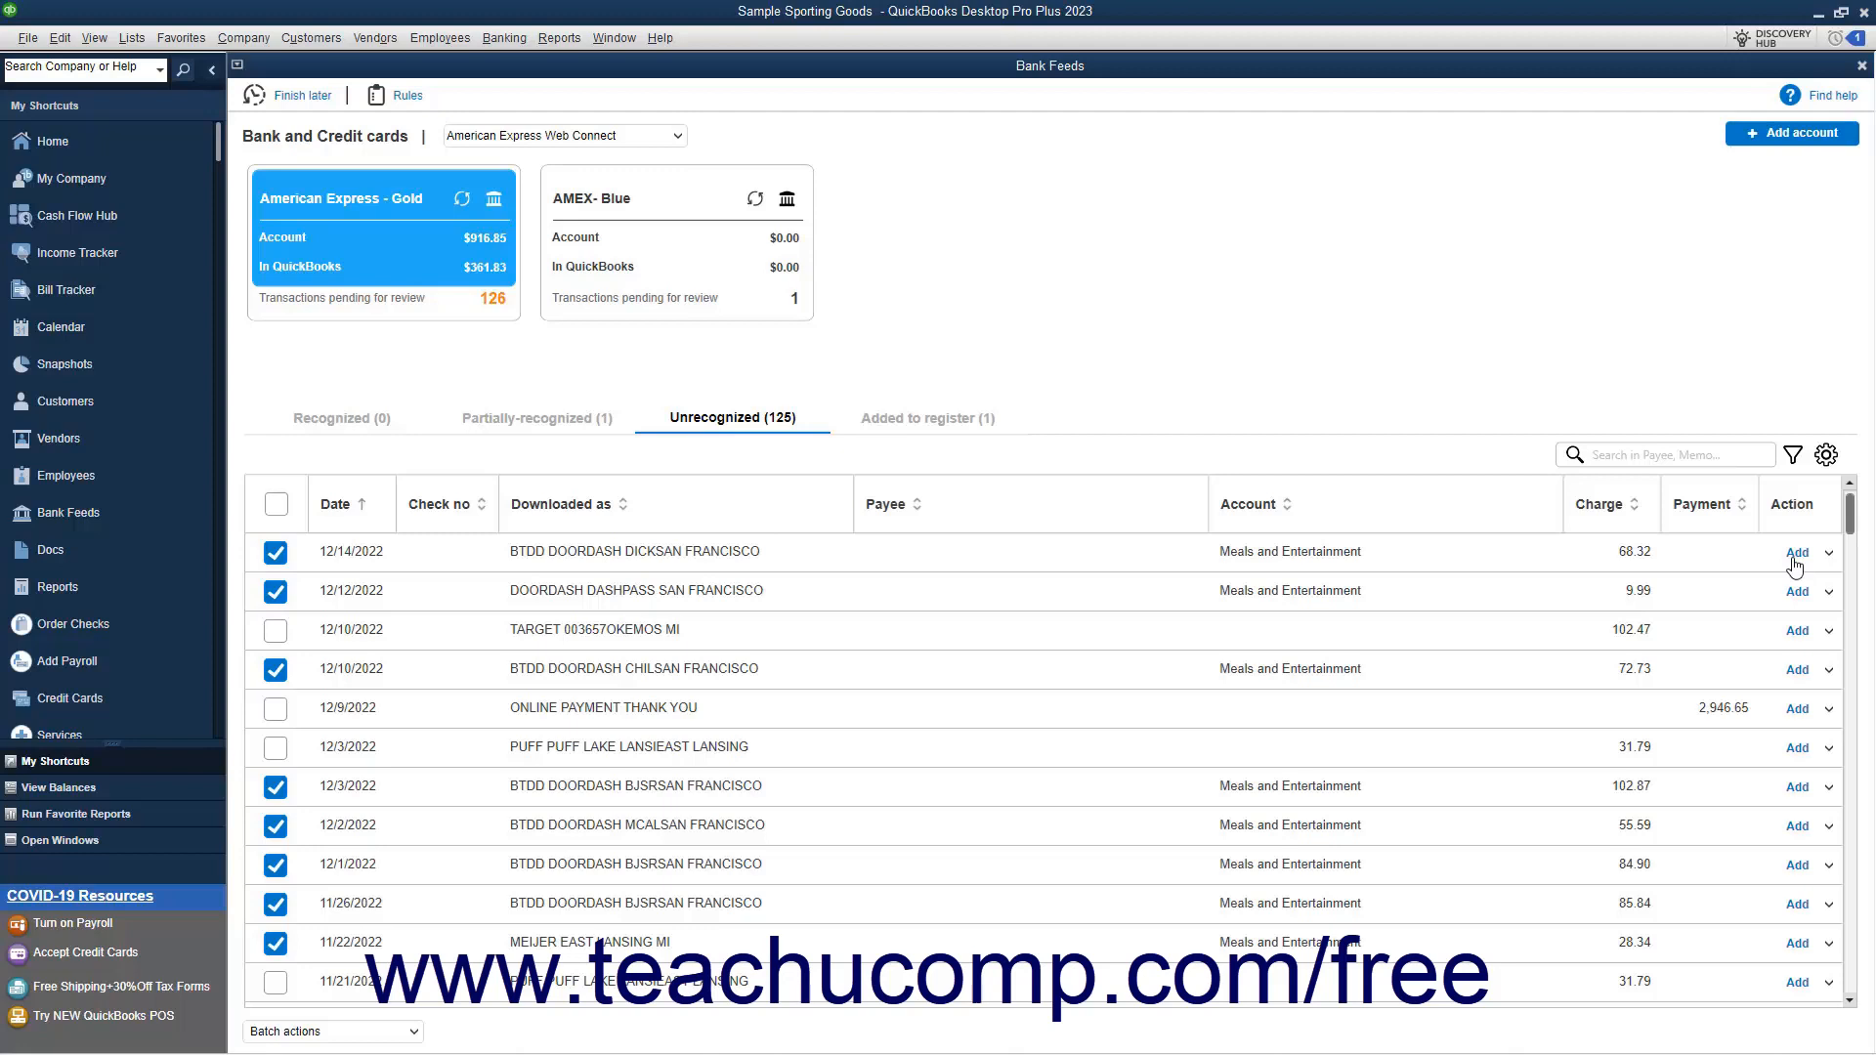
click(1828, 554)
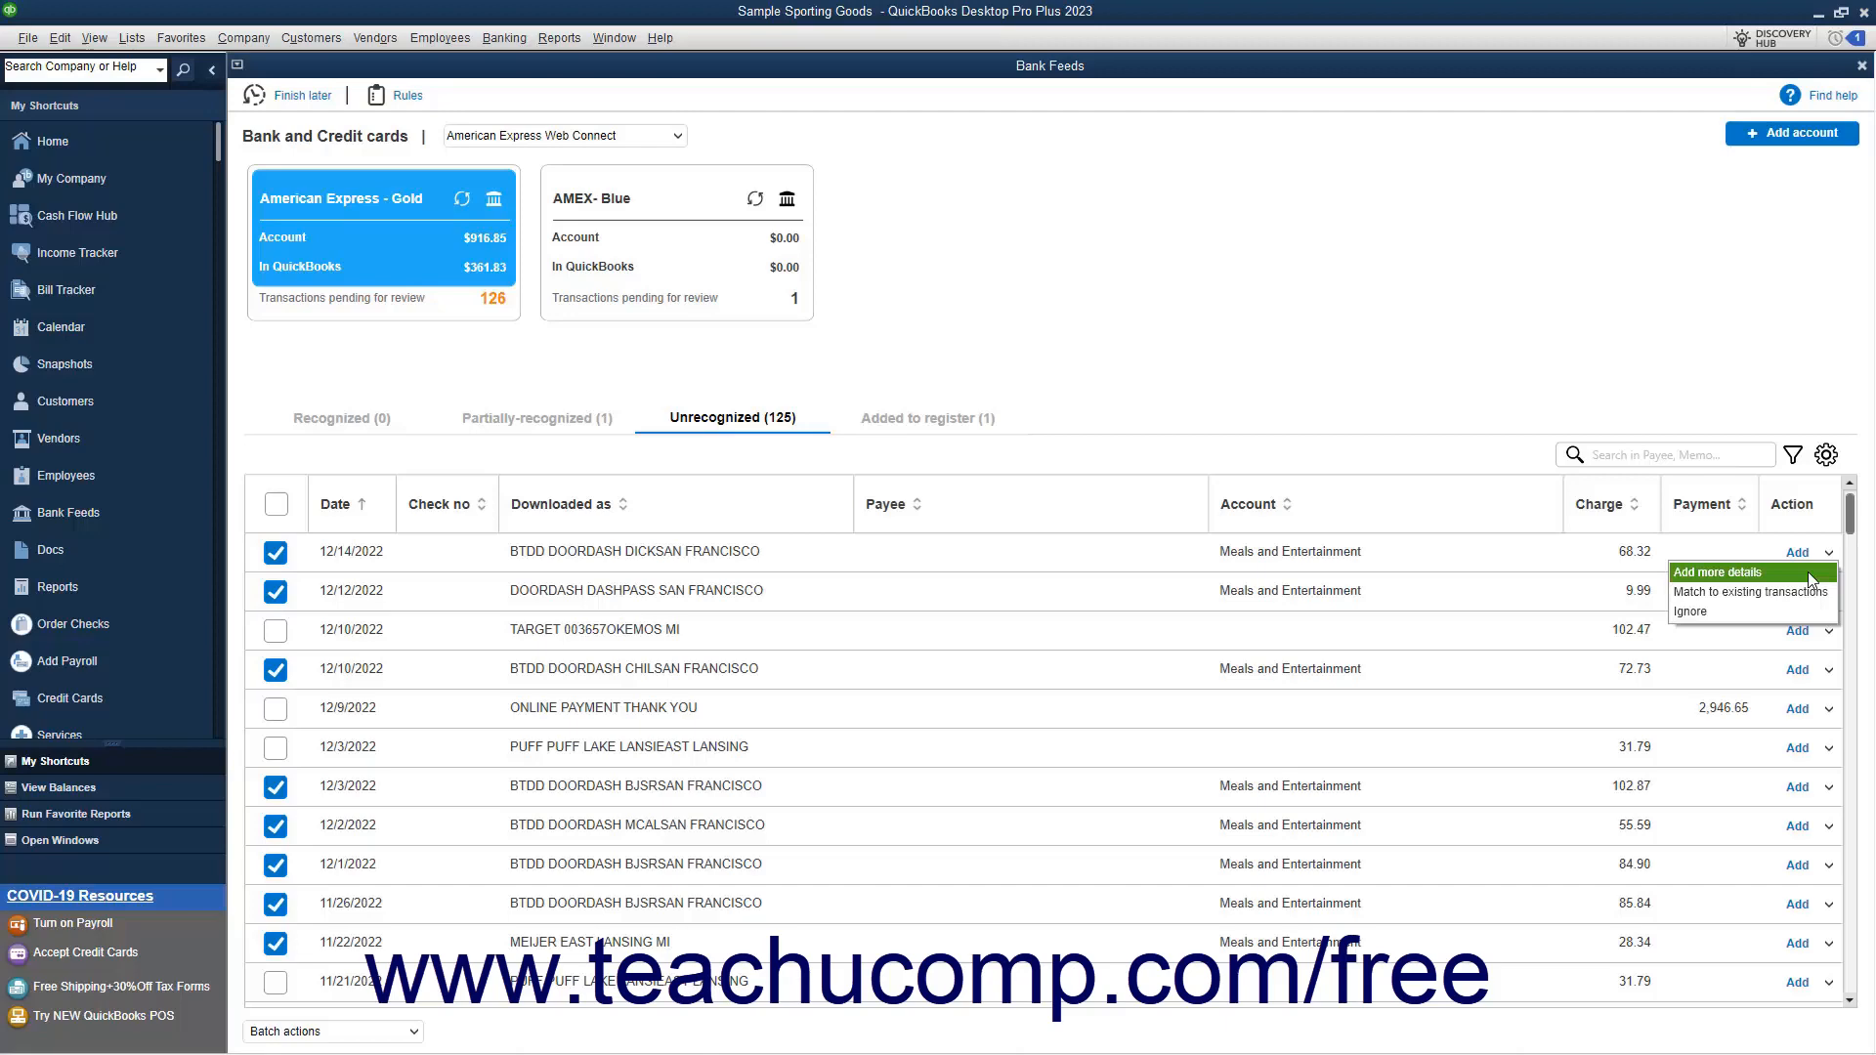
click(1809, 574)
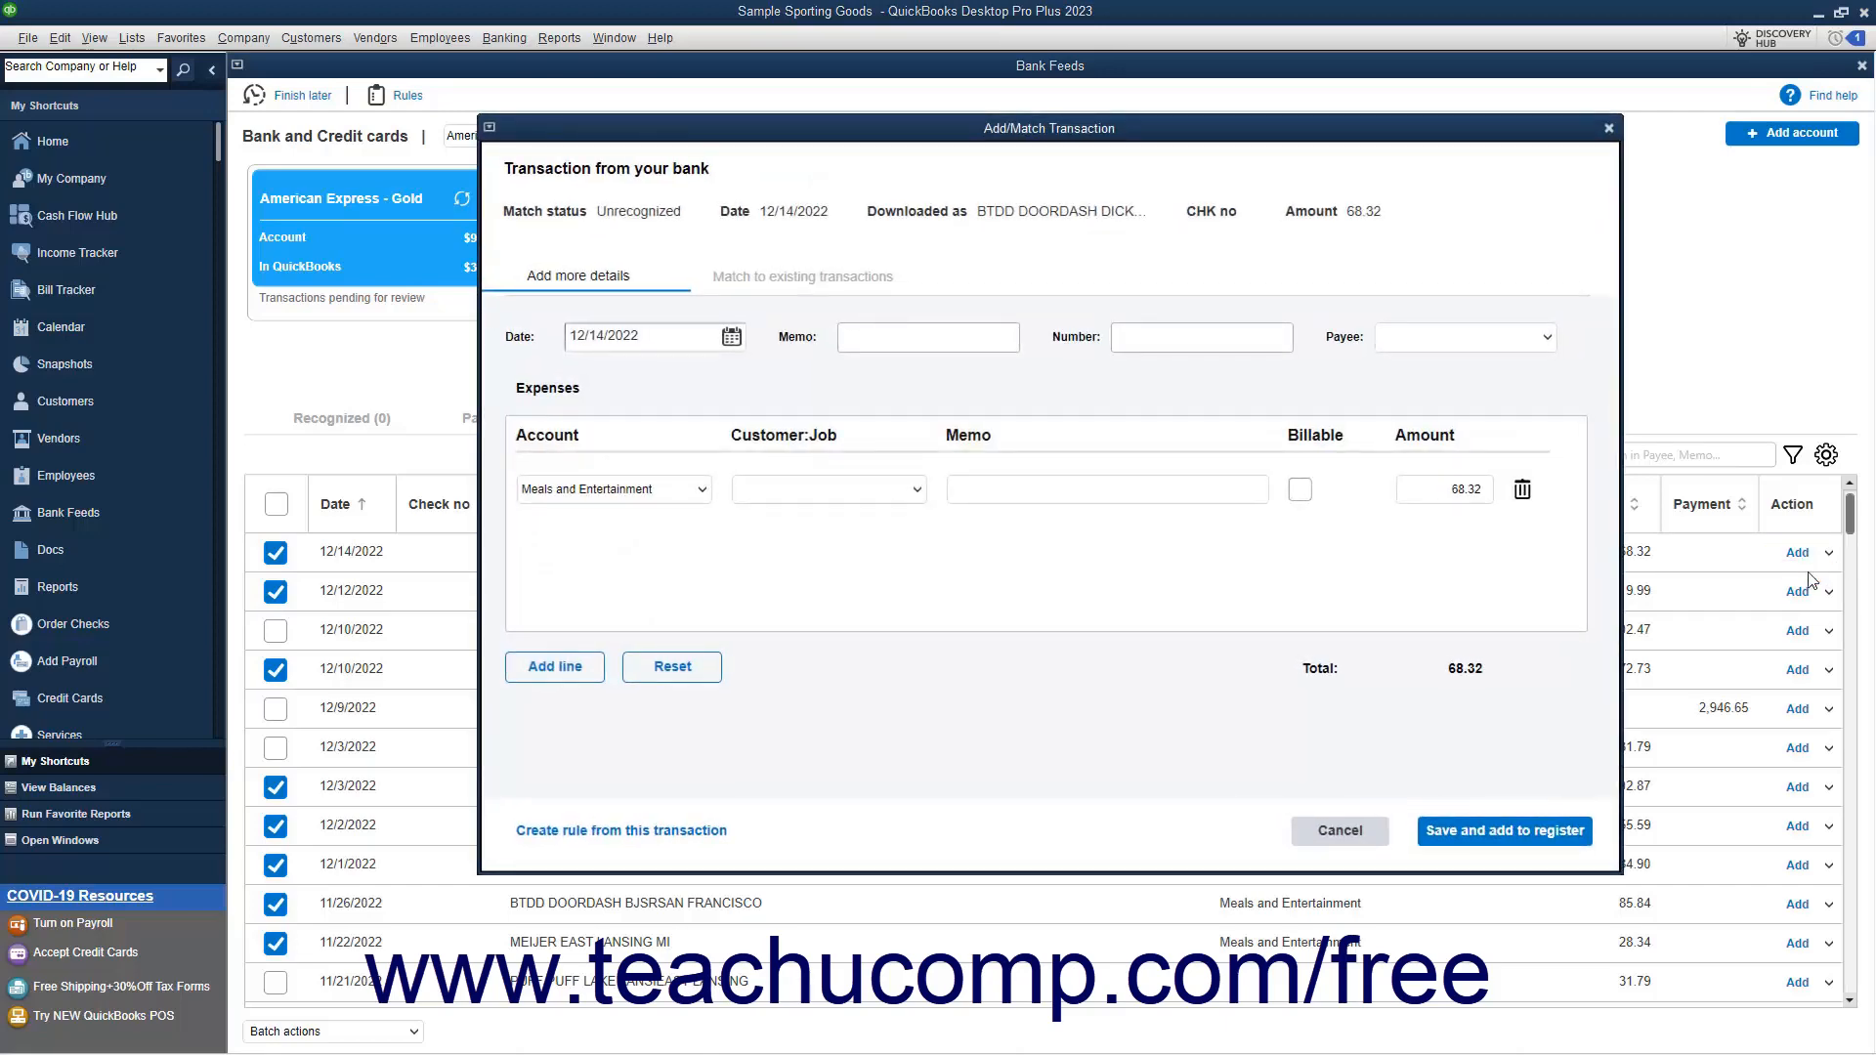
click(1541, 337)
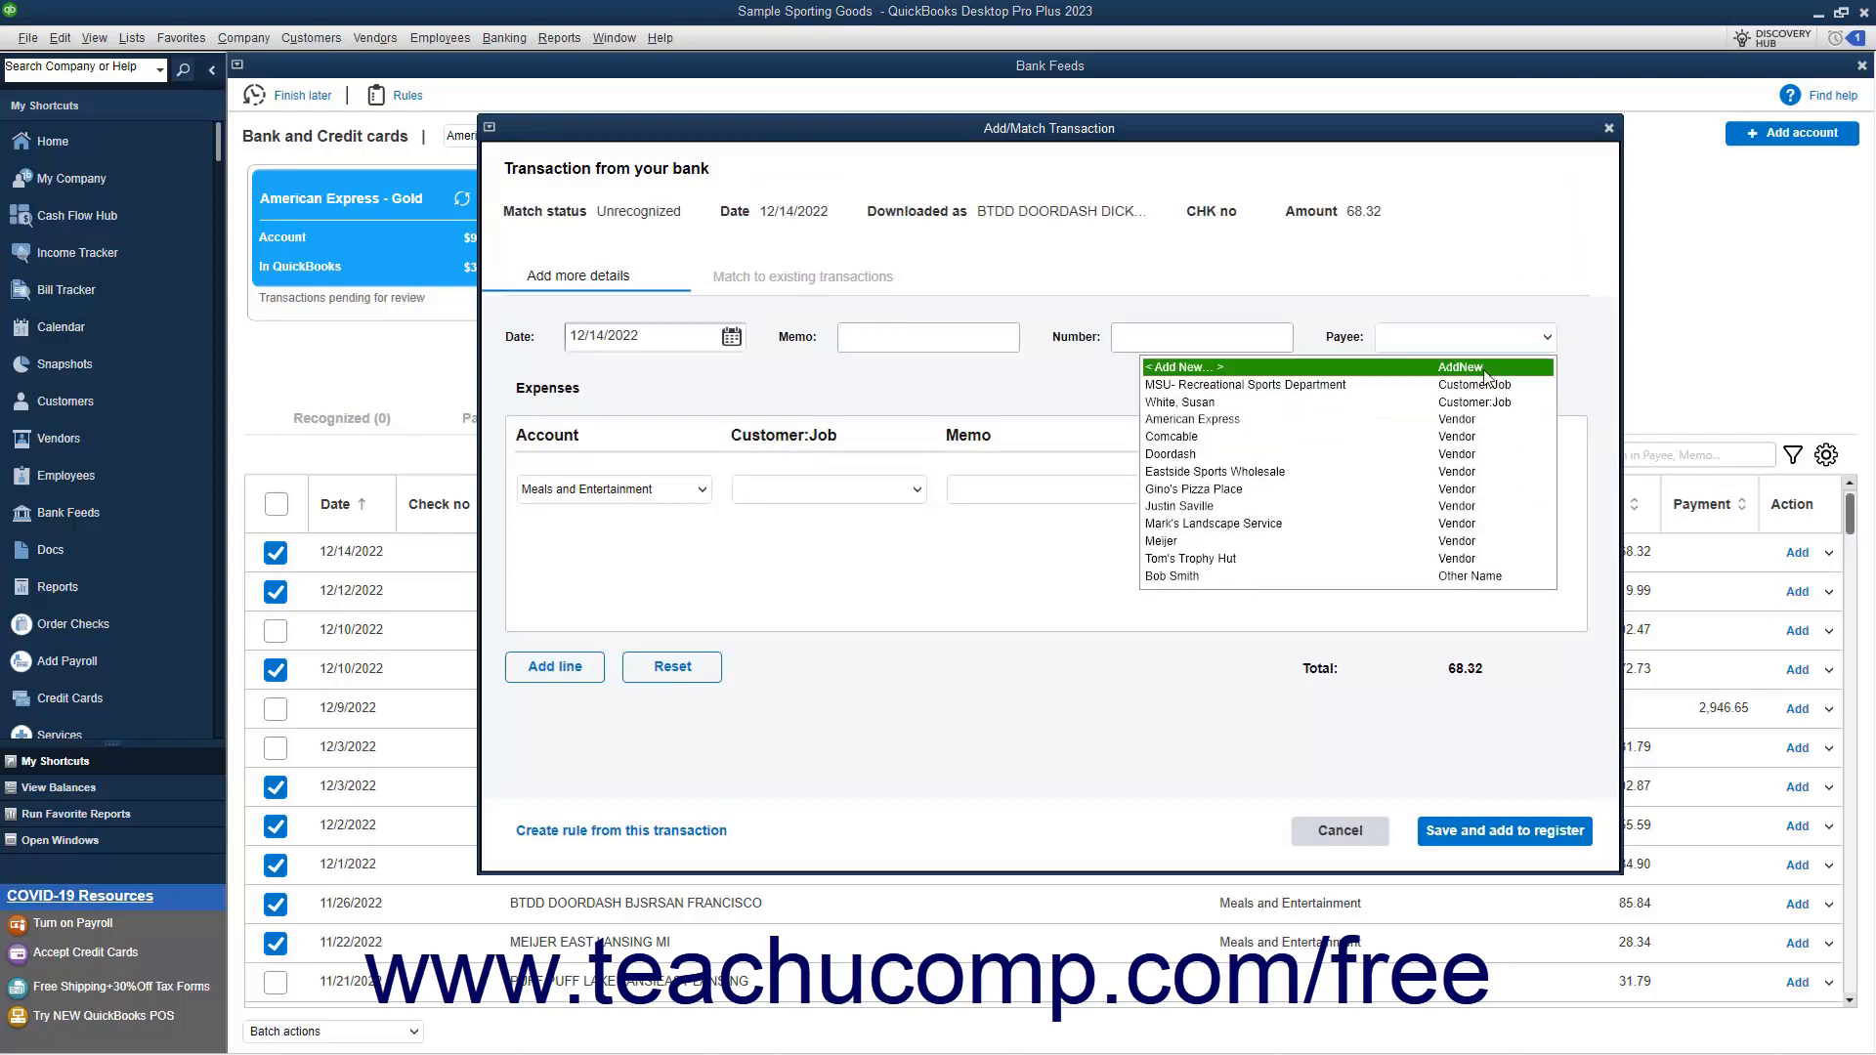
click(1417, 456)
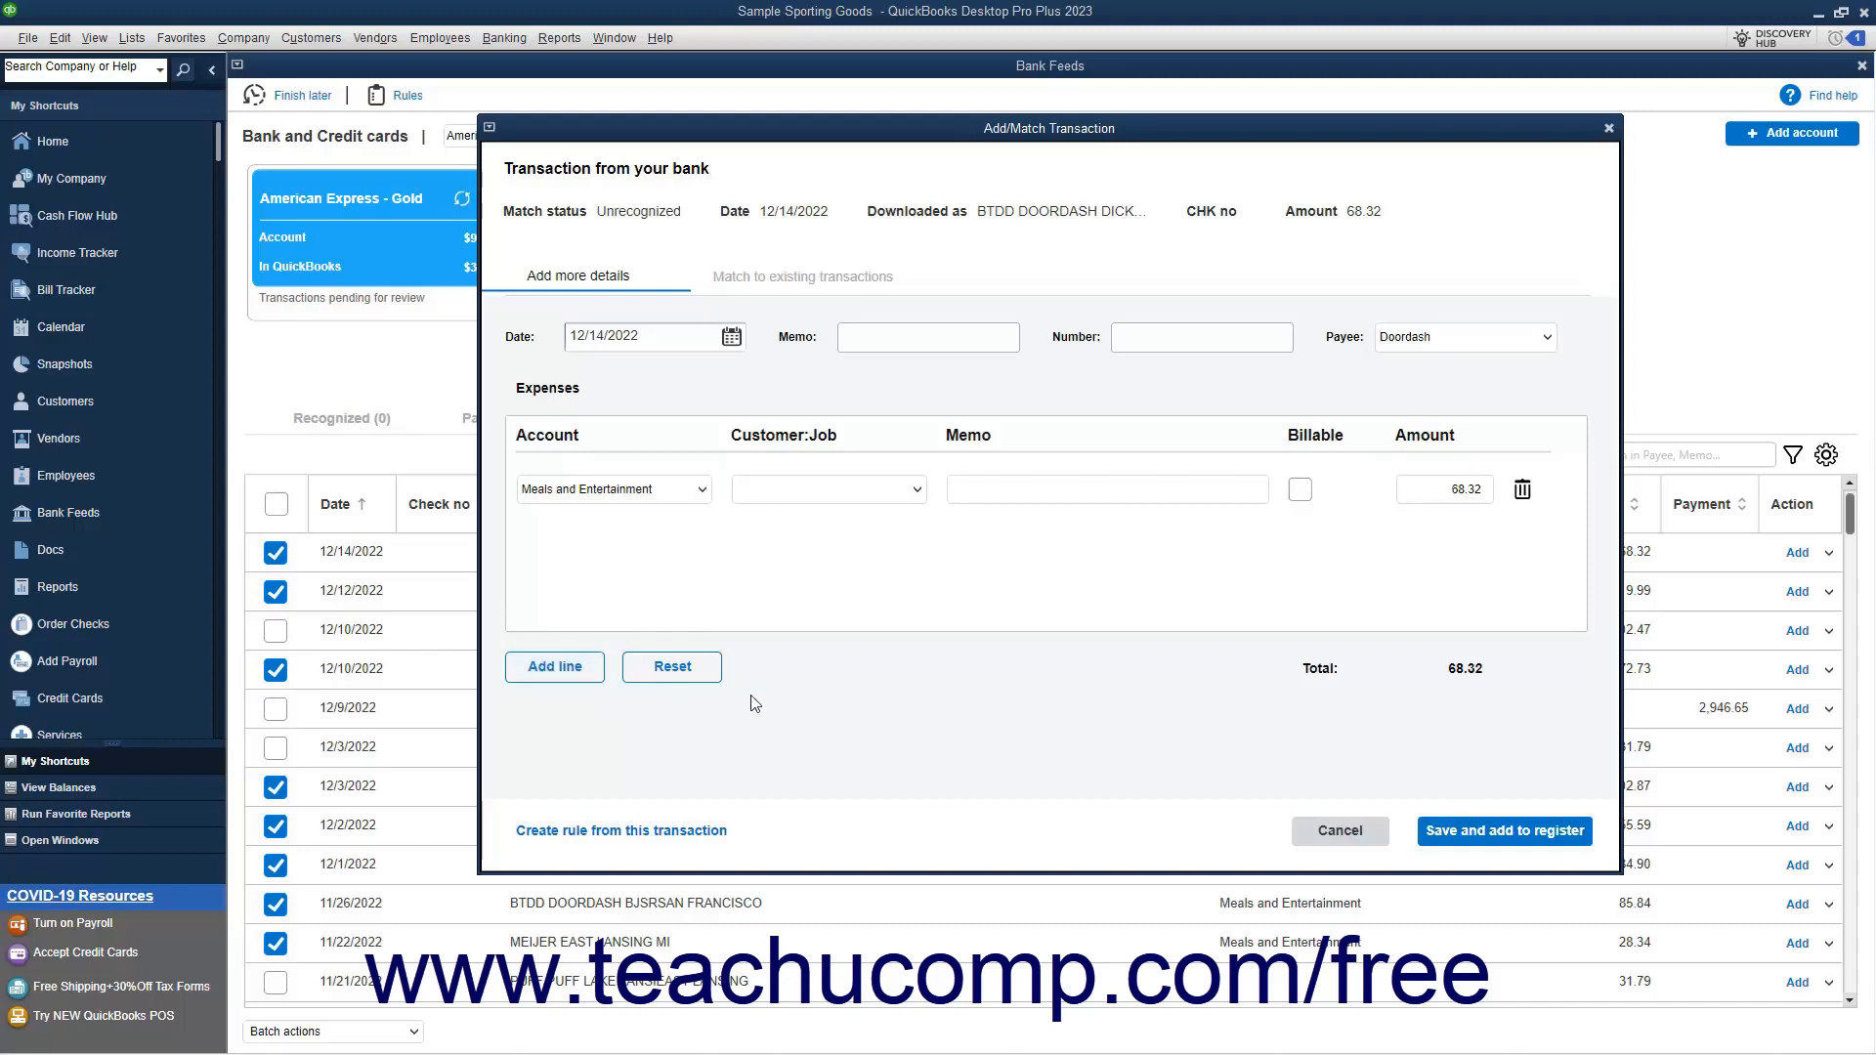
click(1486, 849)
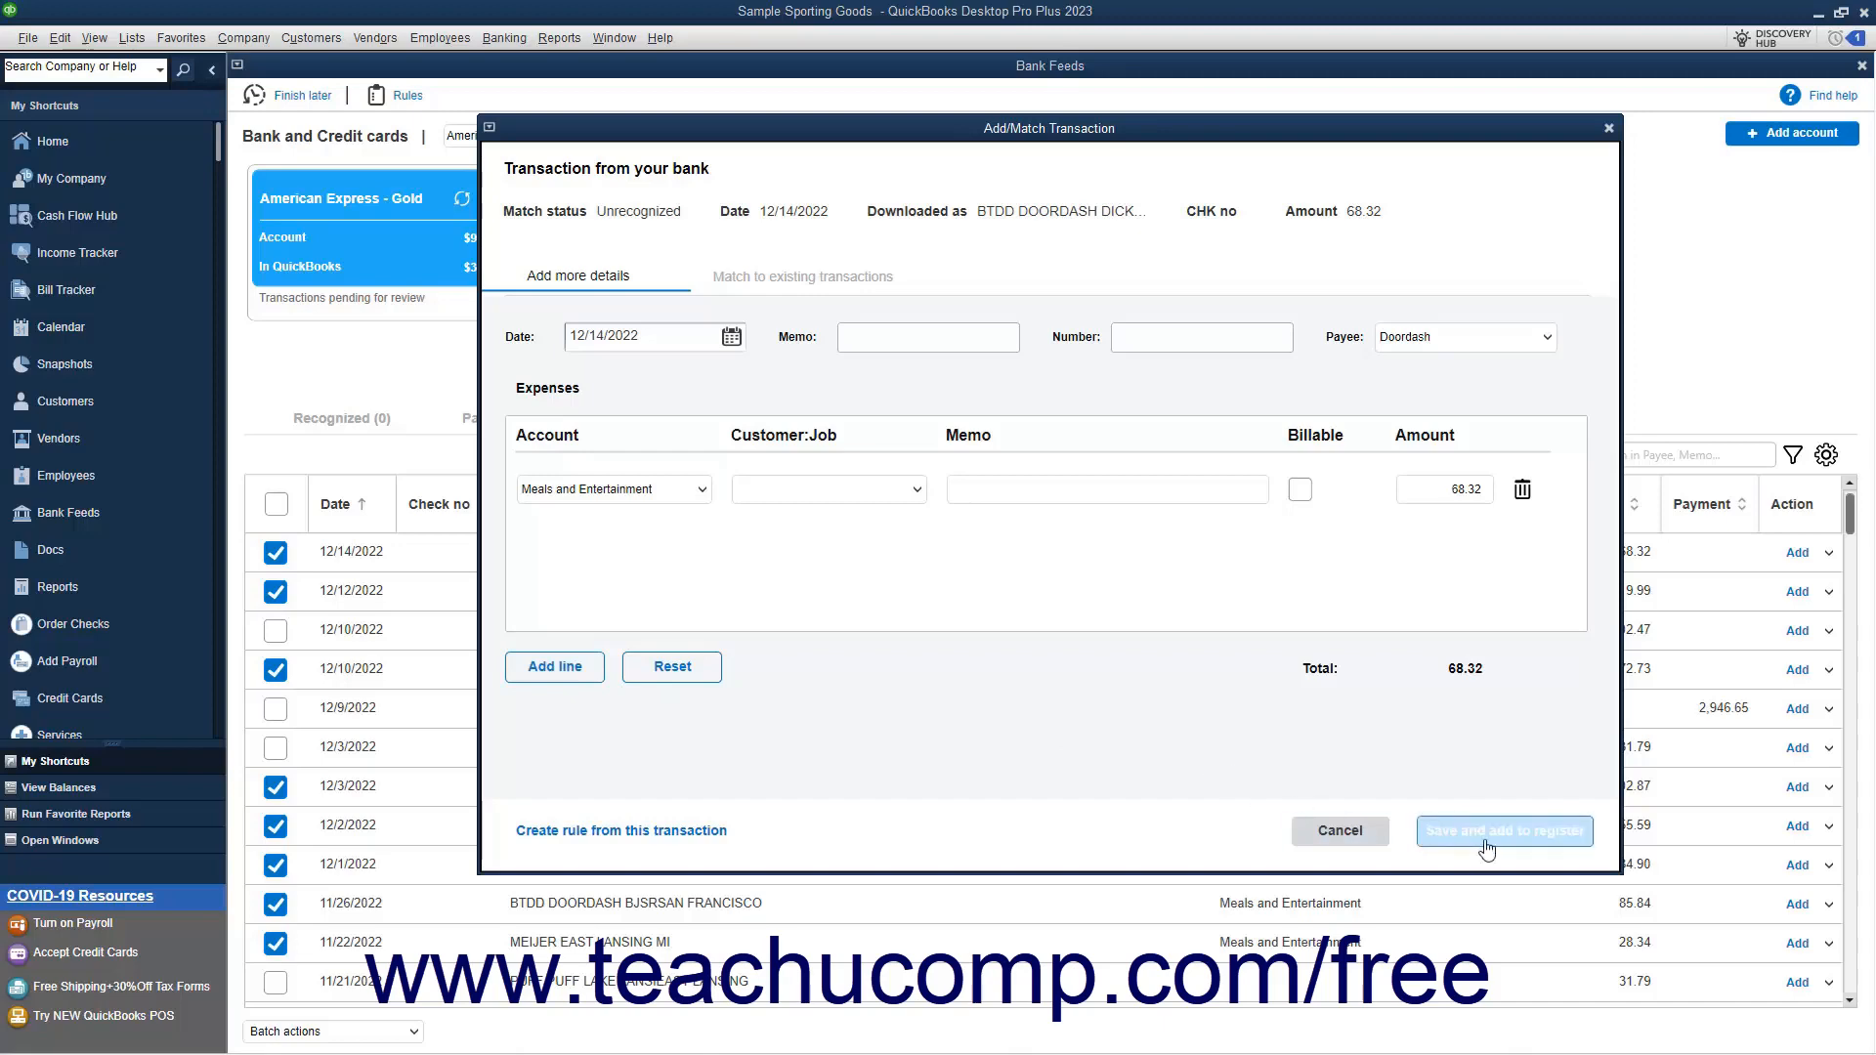
click(1486, 850)
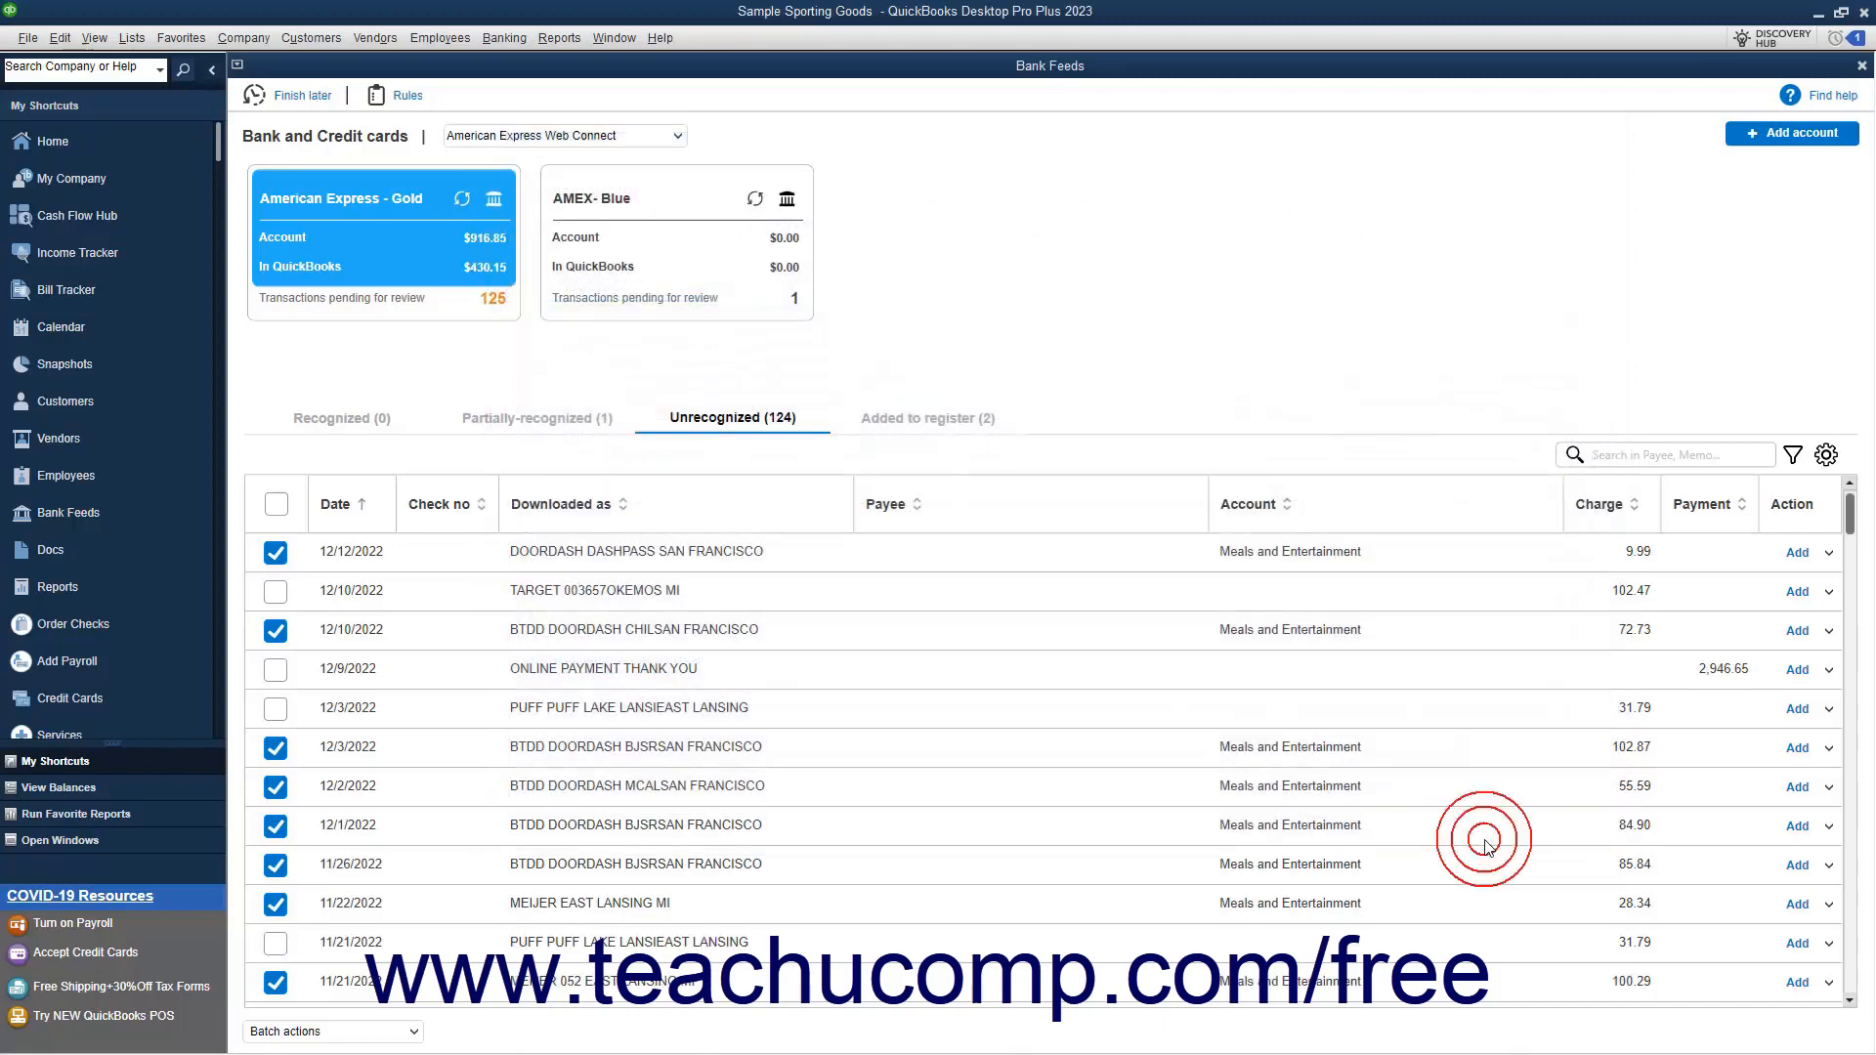
Examine matching the unrecognized 12/12/2022 Doordash Dashpass charge to existing transactions, including the Resolve option, and cancel without saving
click(1828, 556)
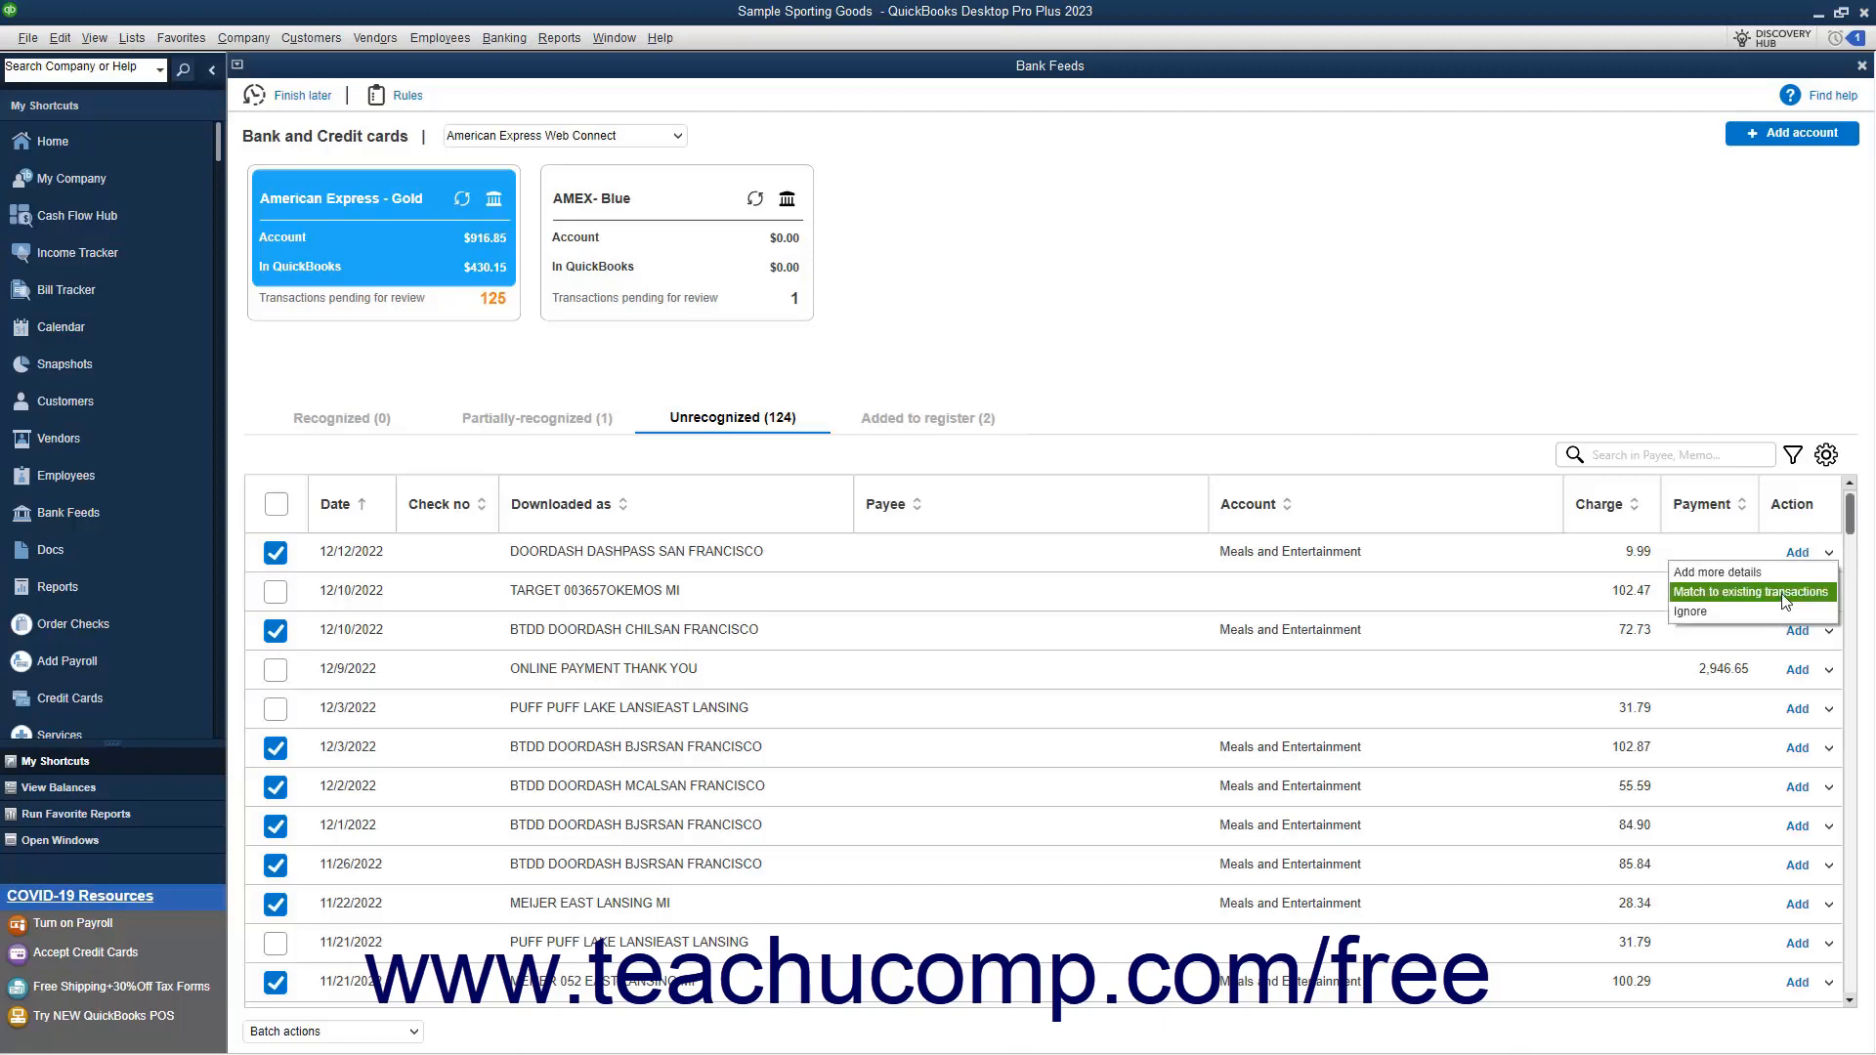
click(1785, 601)
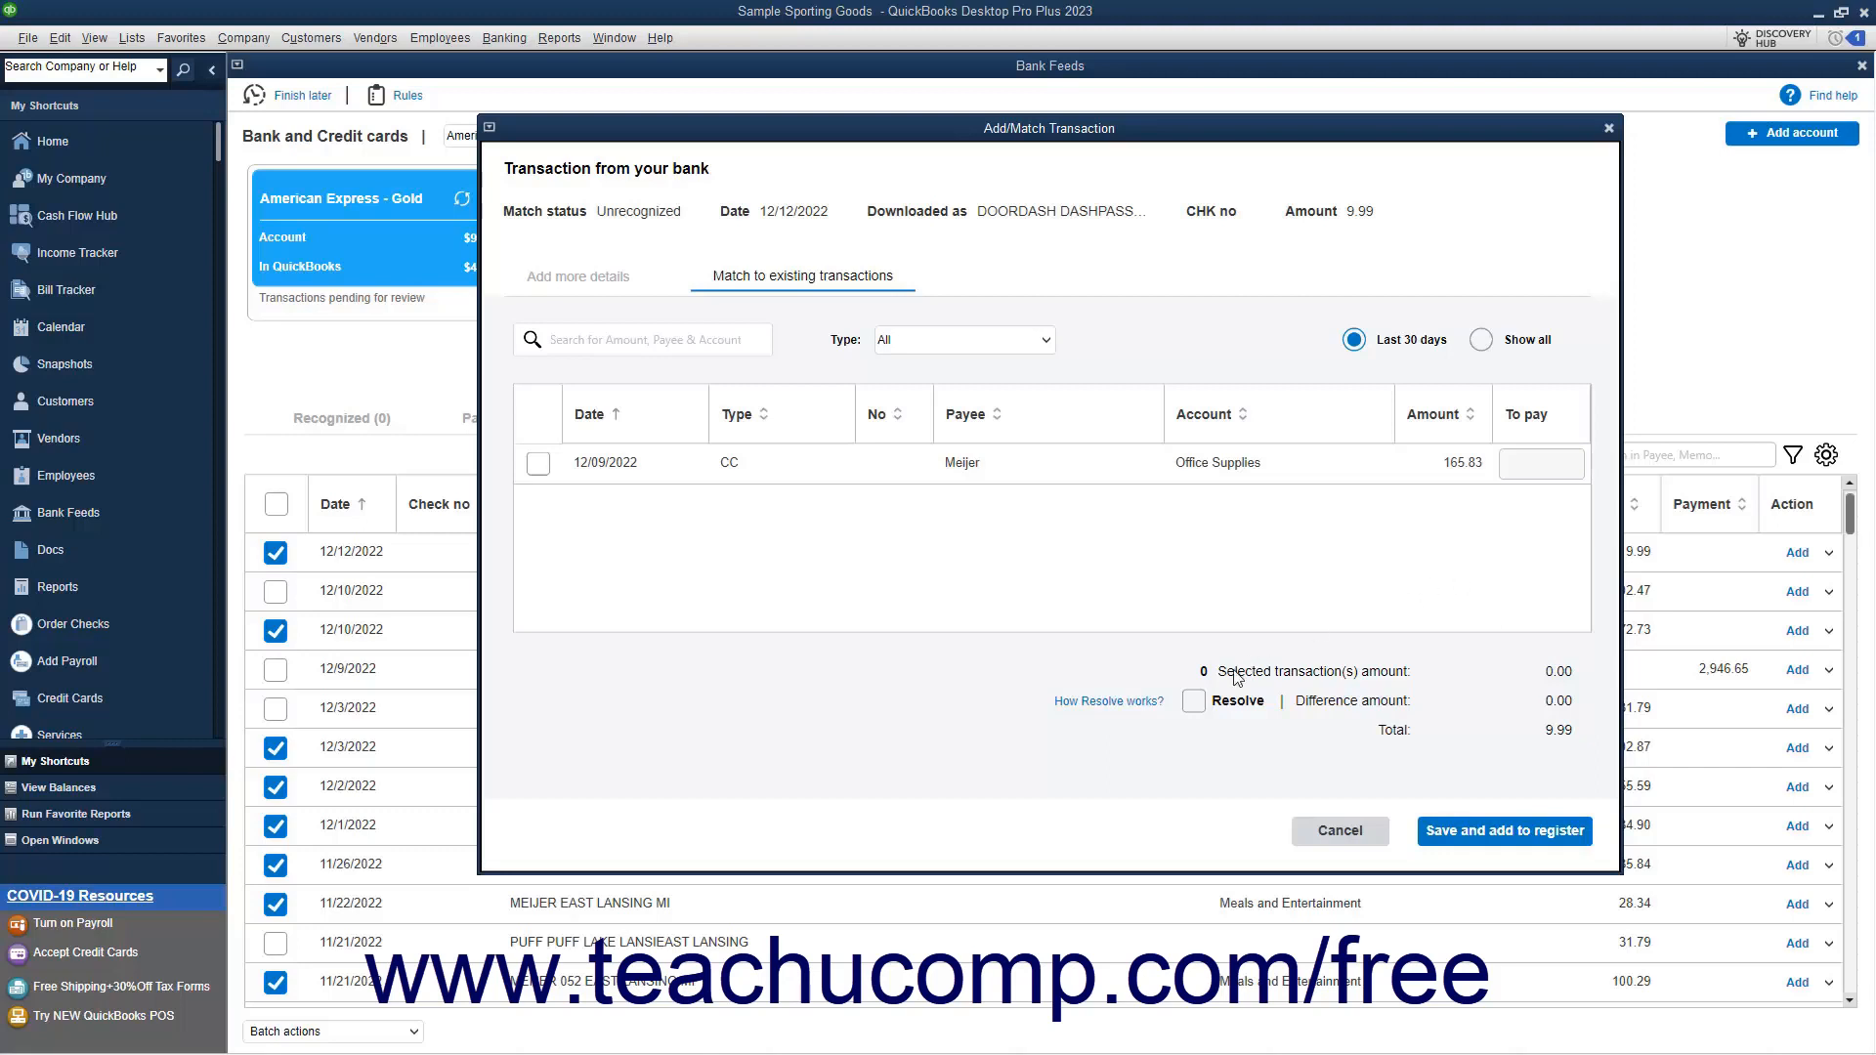
click(1194, 702)
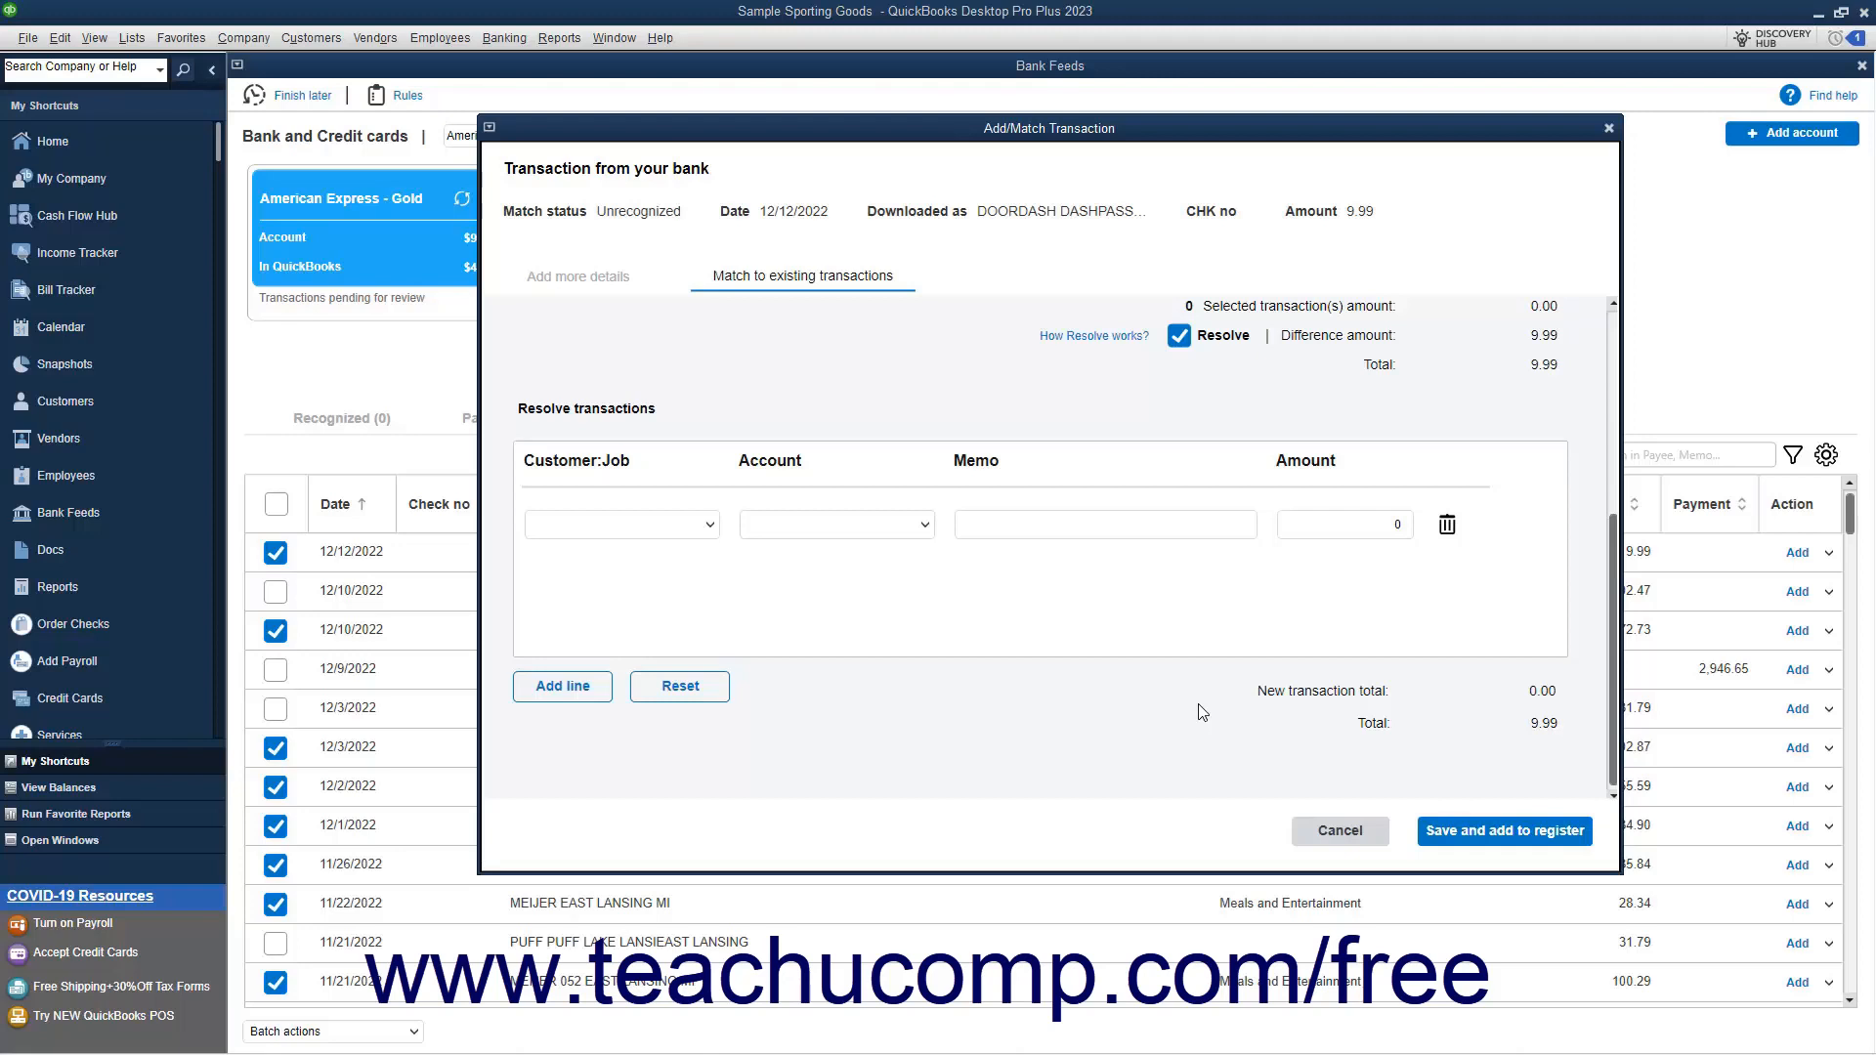
click(1181, 336)
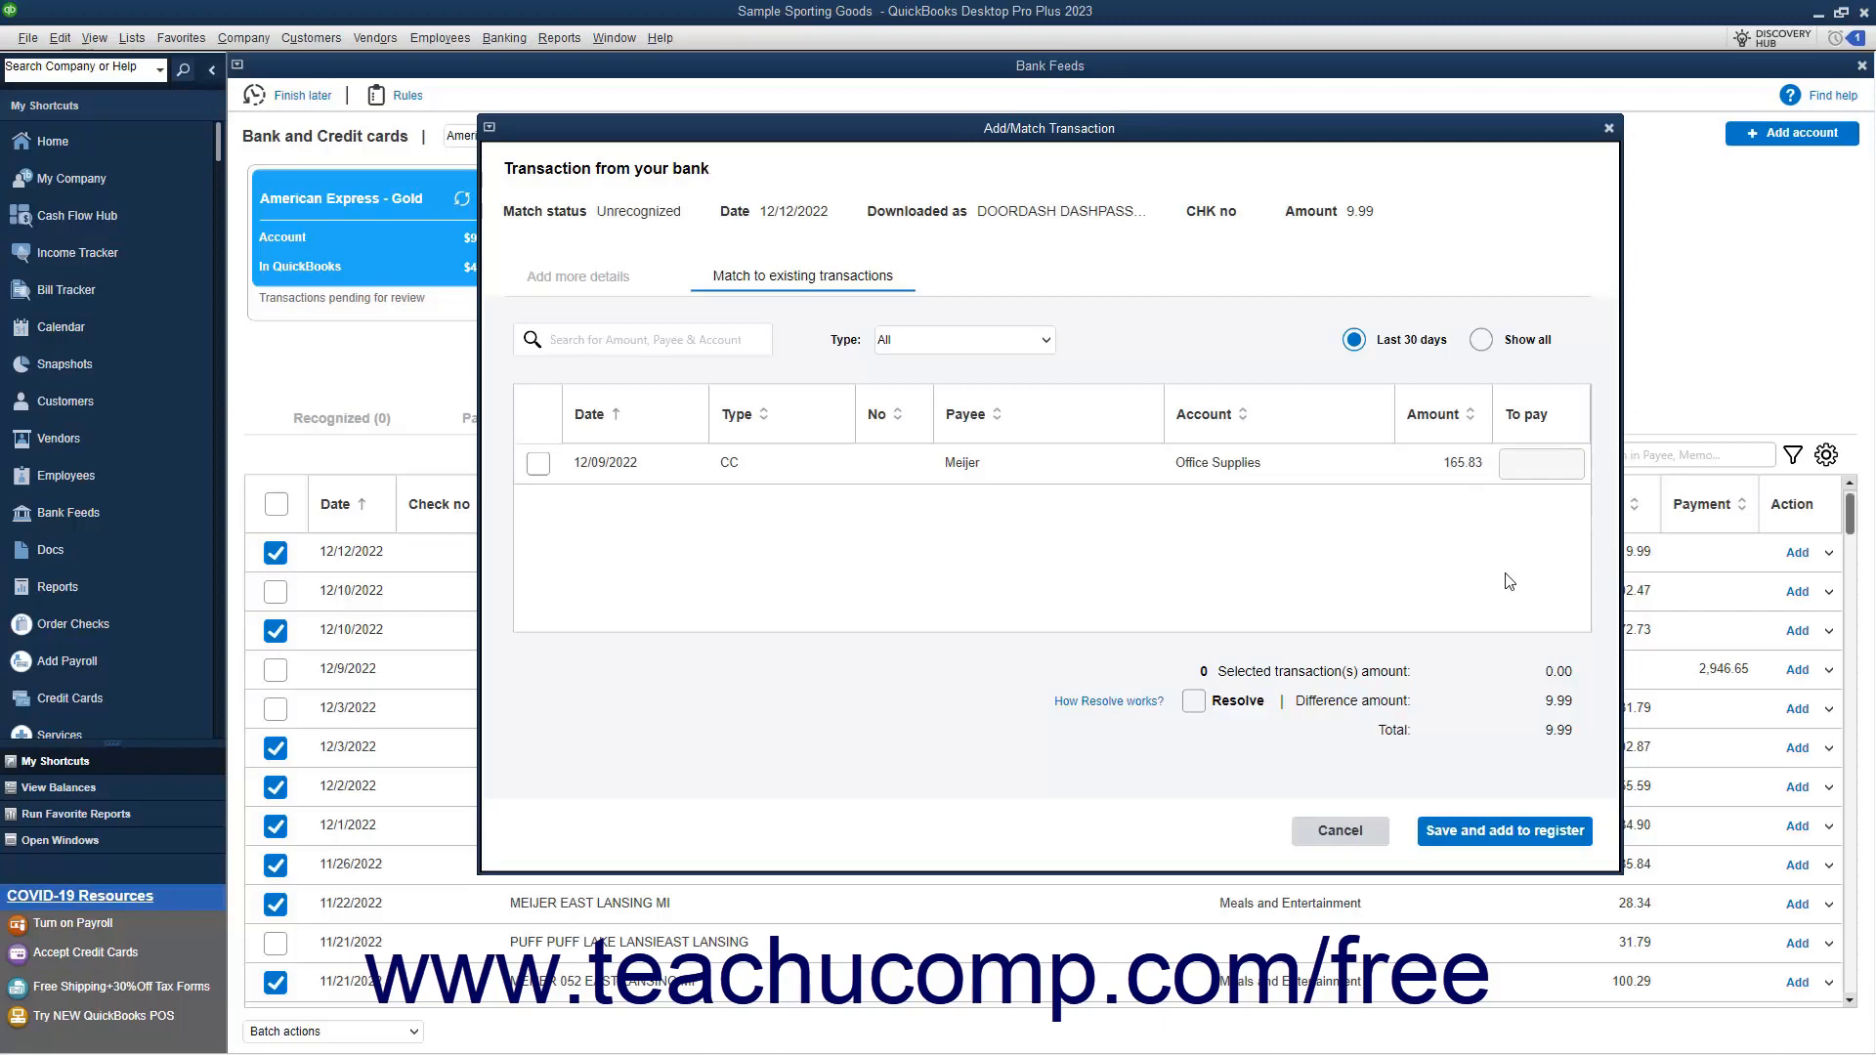
click(1511, 829)
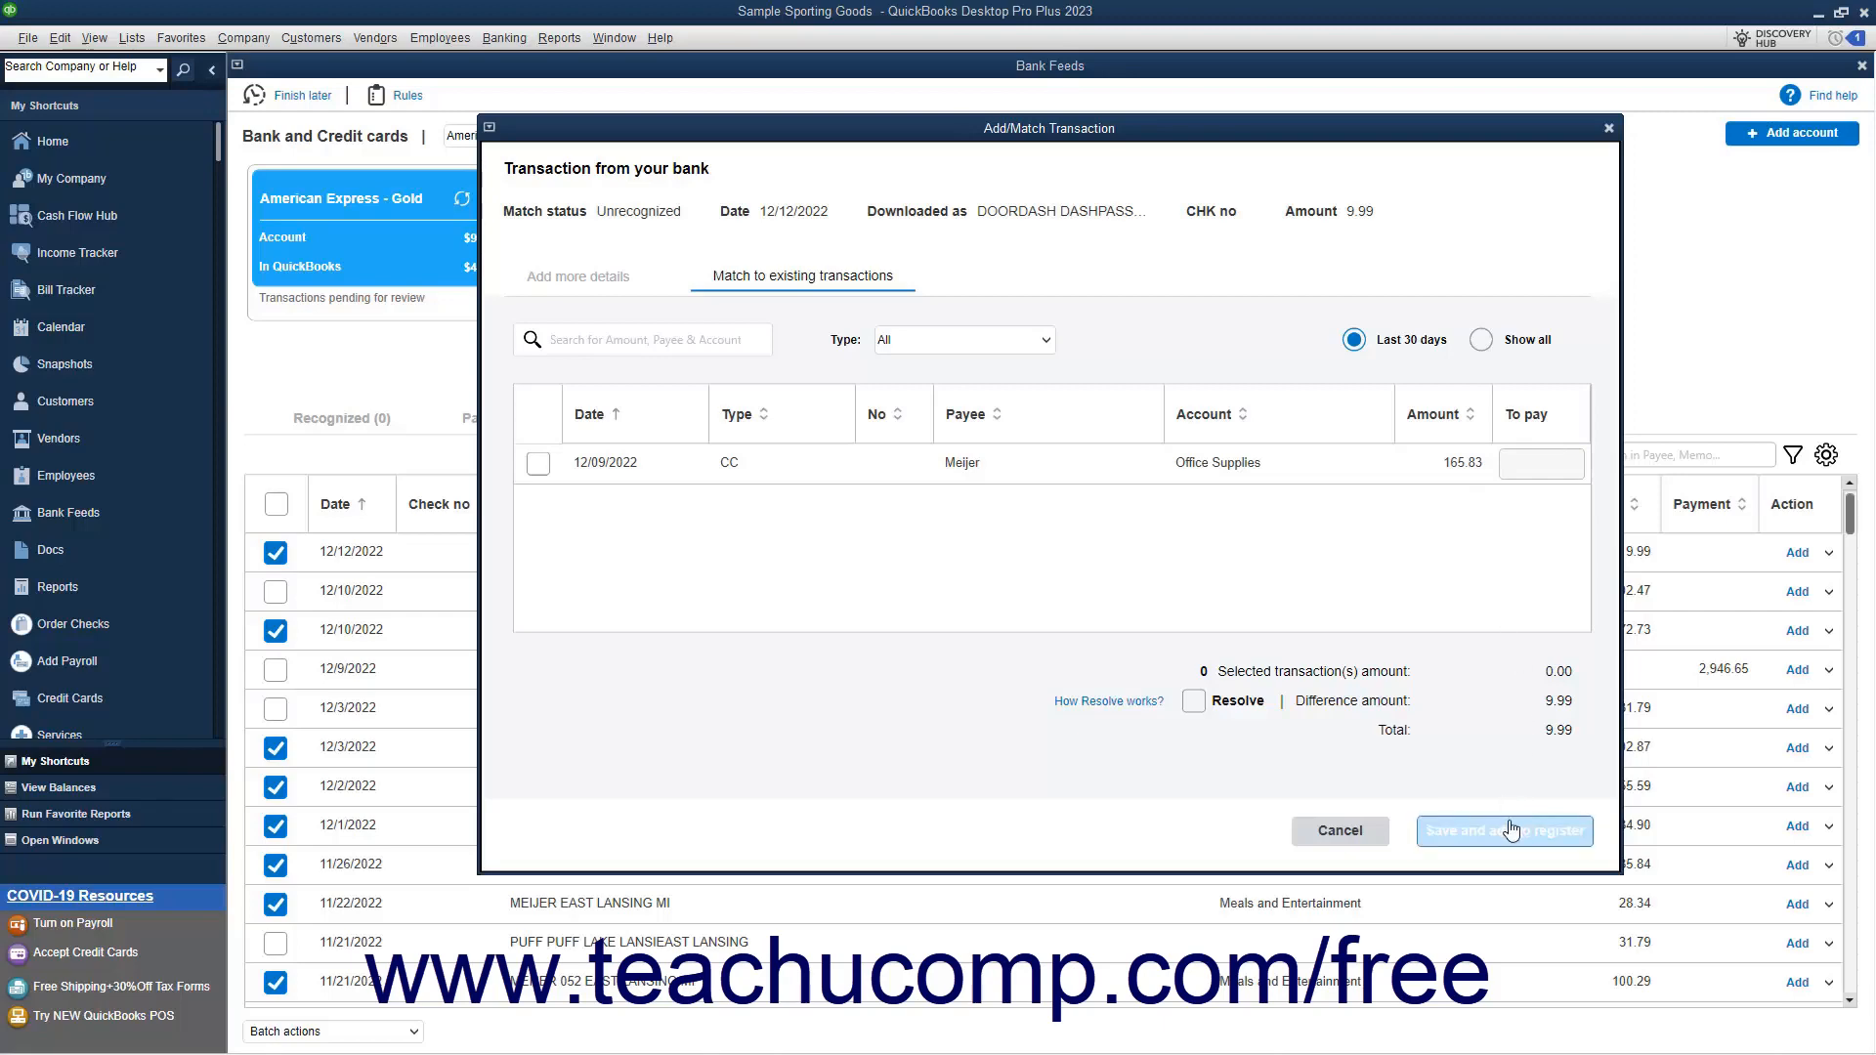
click(1369, 832)
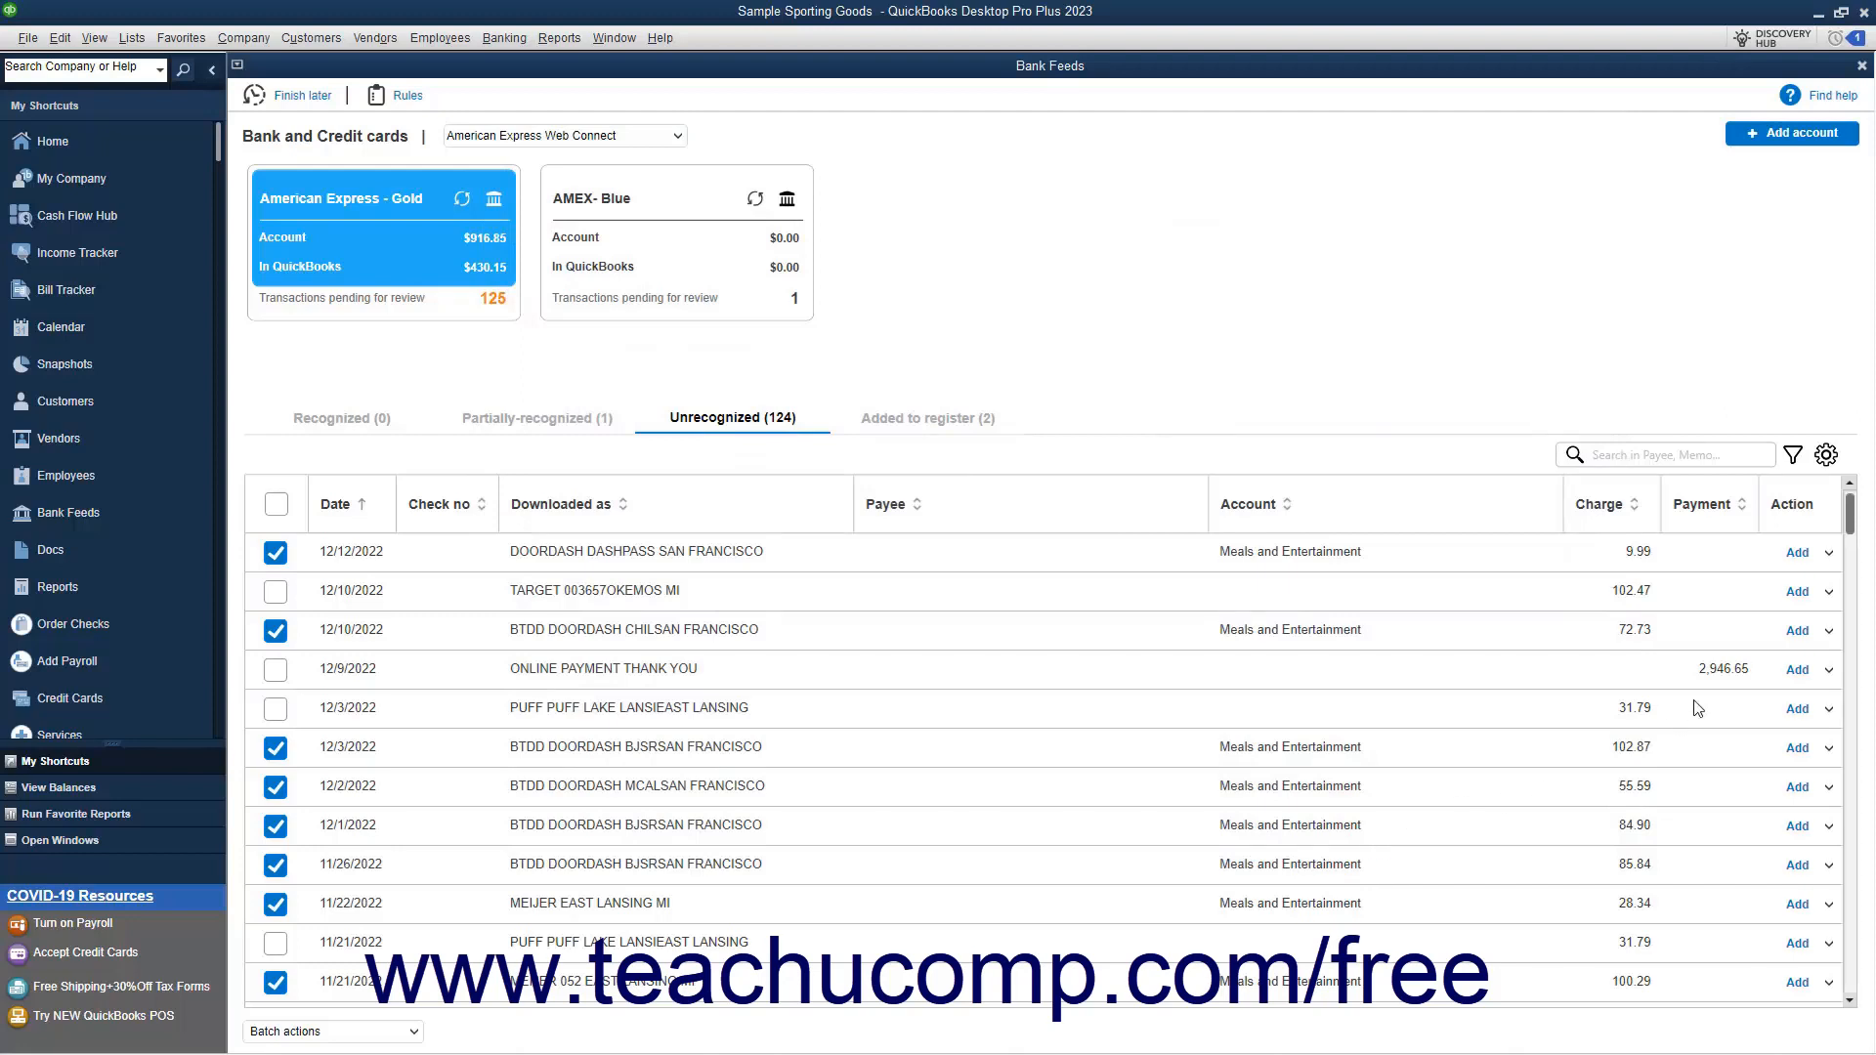
Record the 12/9/2022 online payment as a transfer with the Checking account and payee American Express, and add it to the register
click(1828, 671)
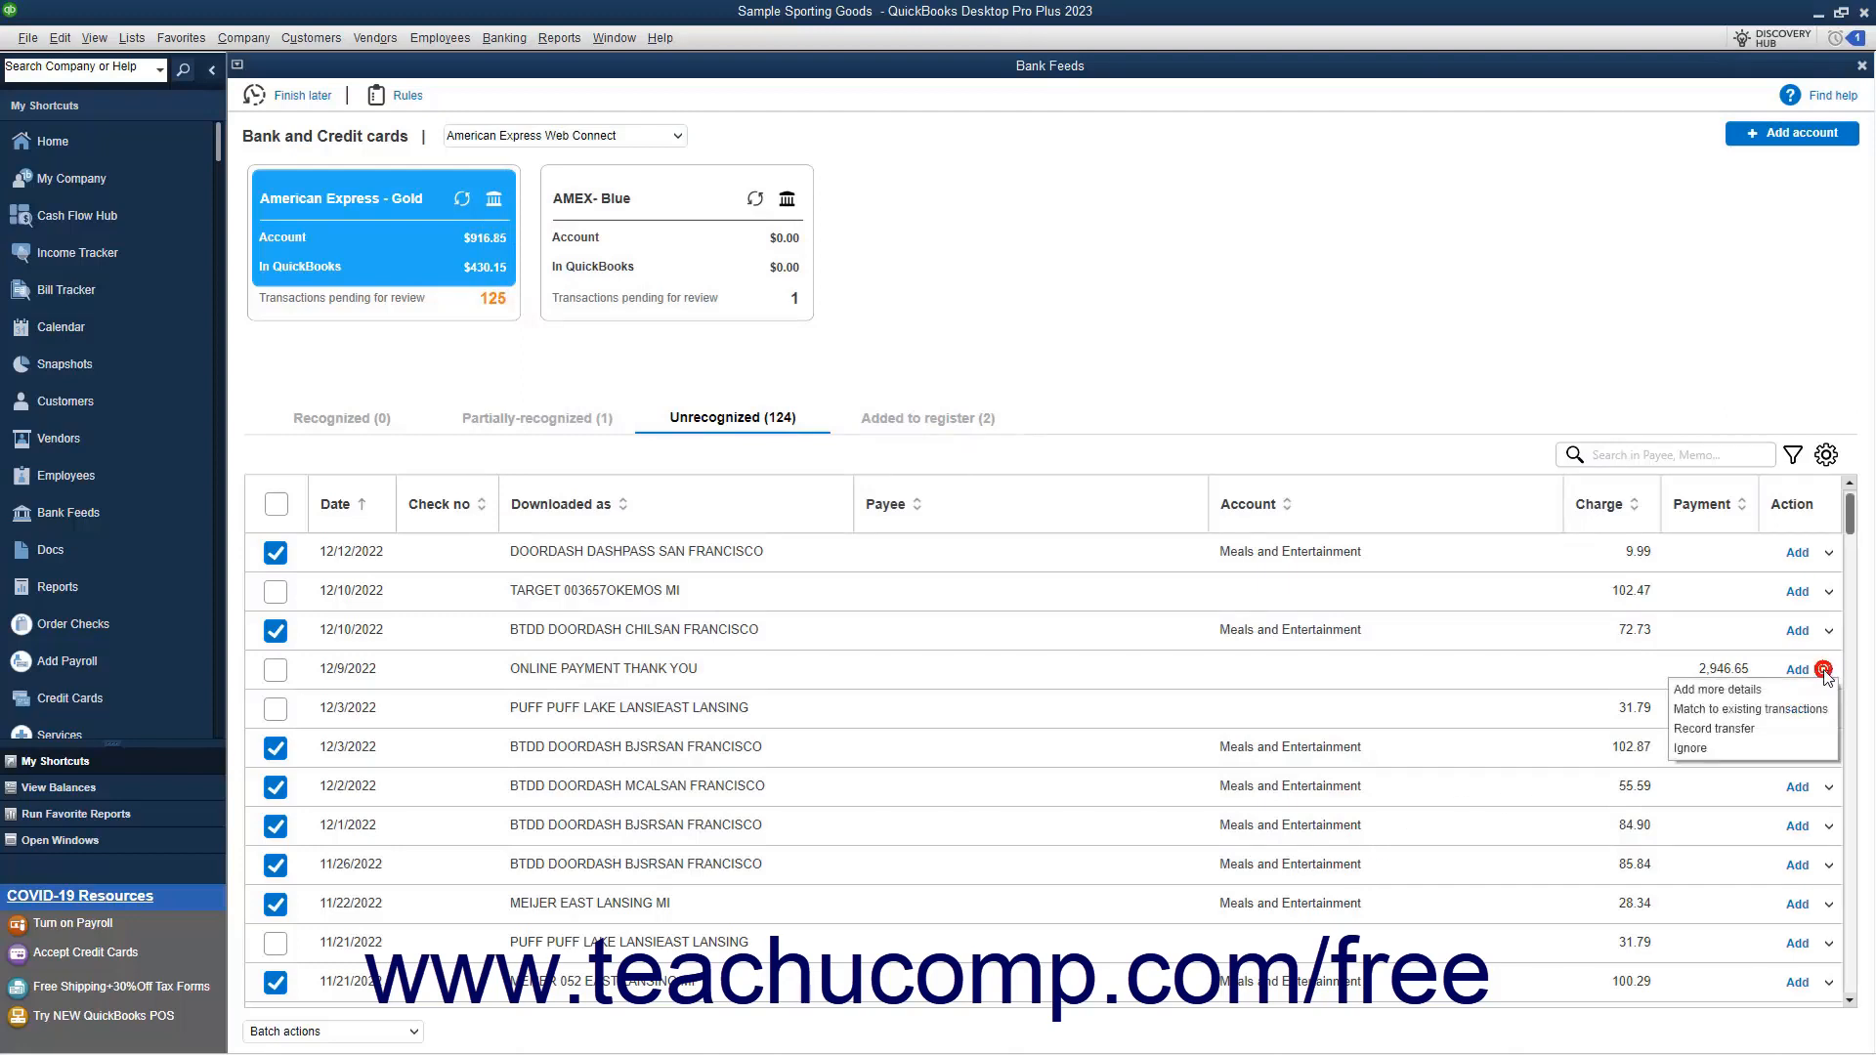
click(1791, 729)
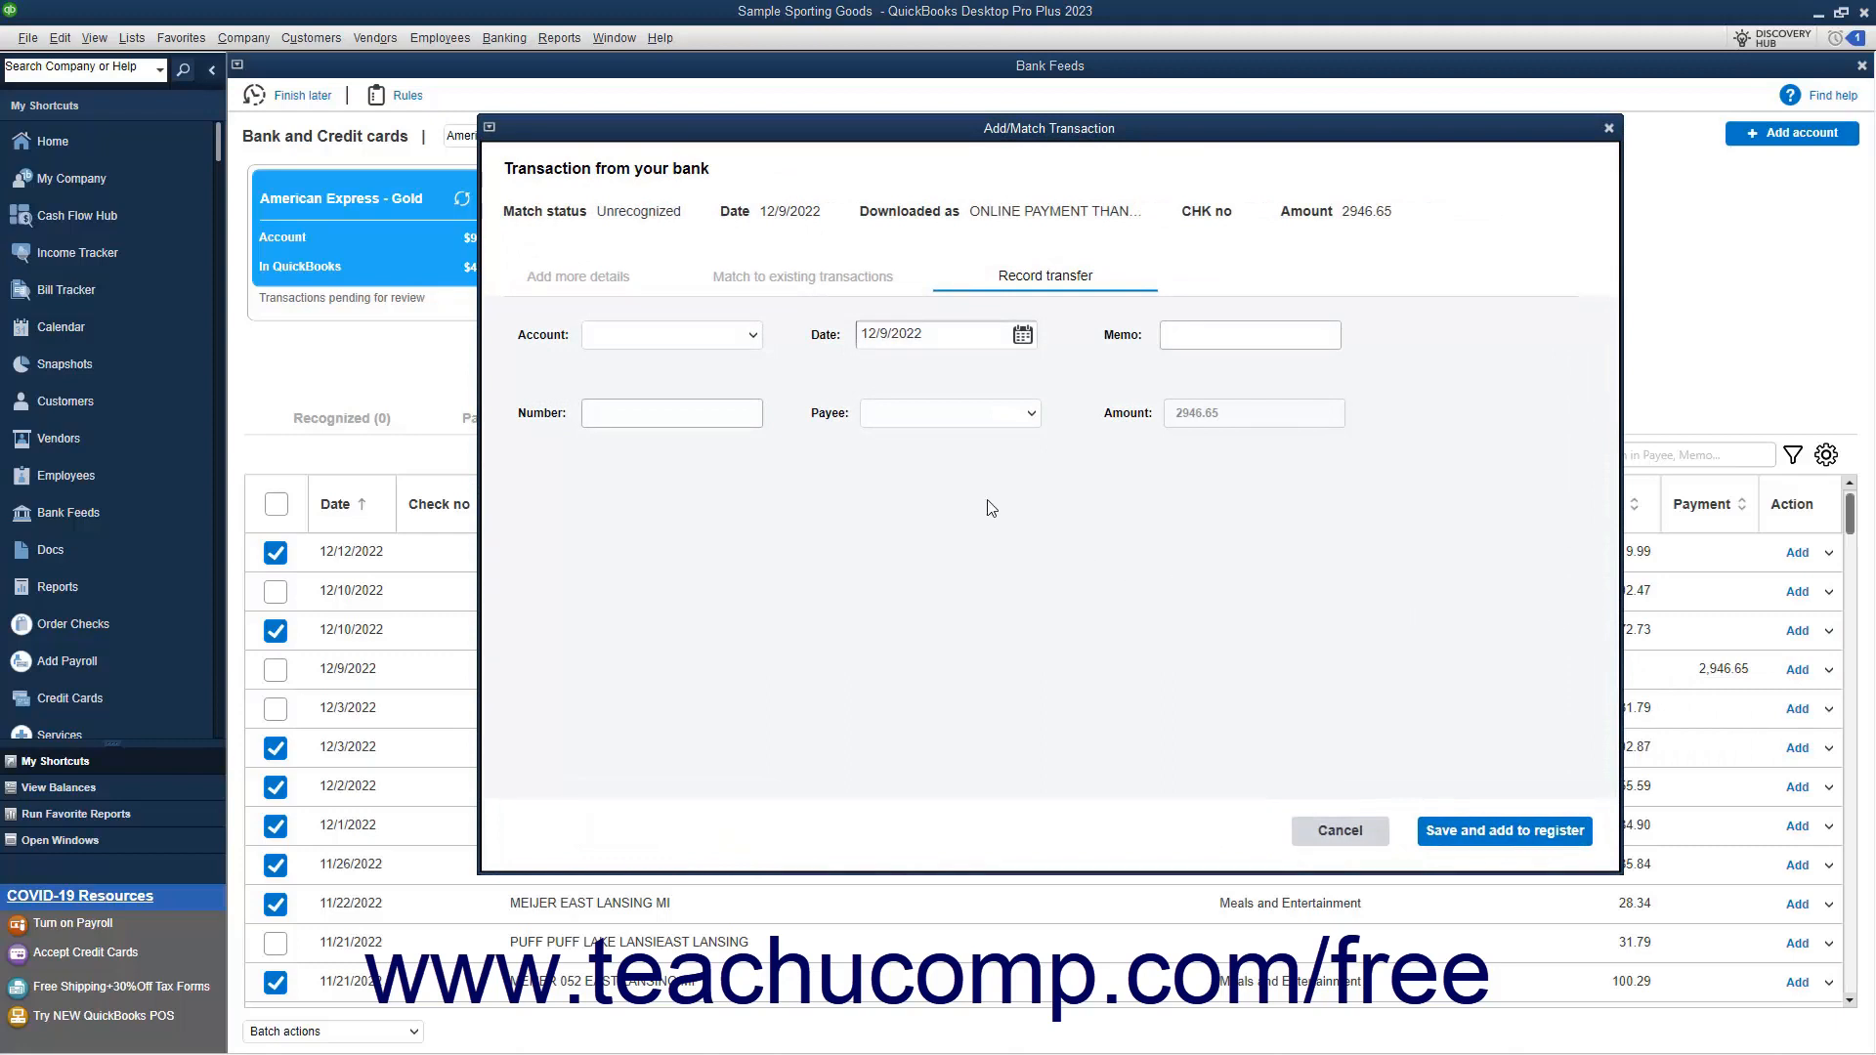
click(752, 335)
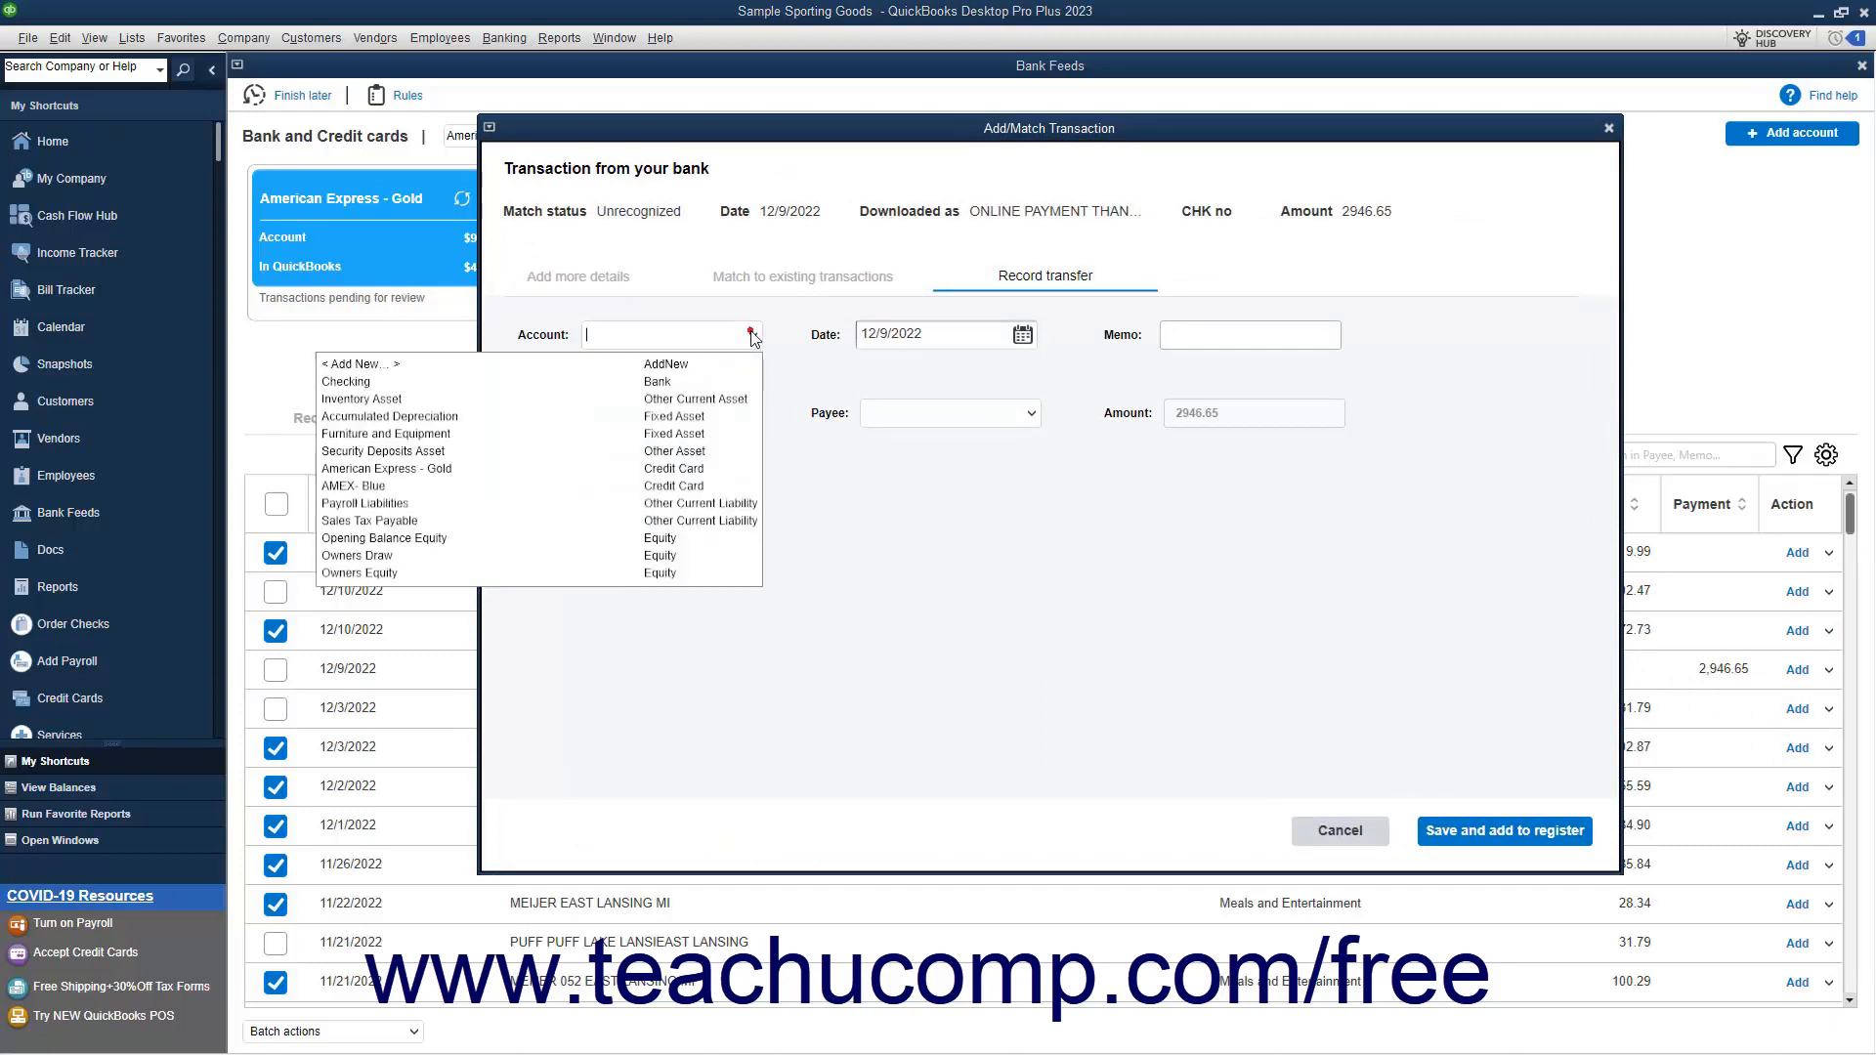
click(722, 388)
click(1032, 413)
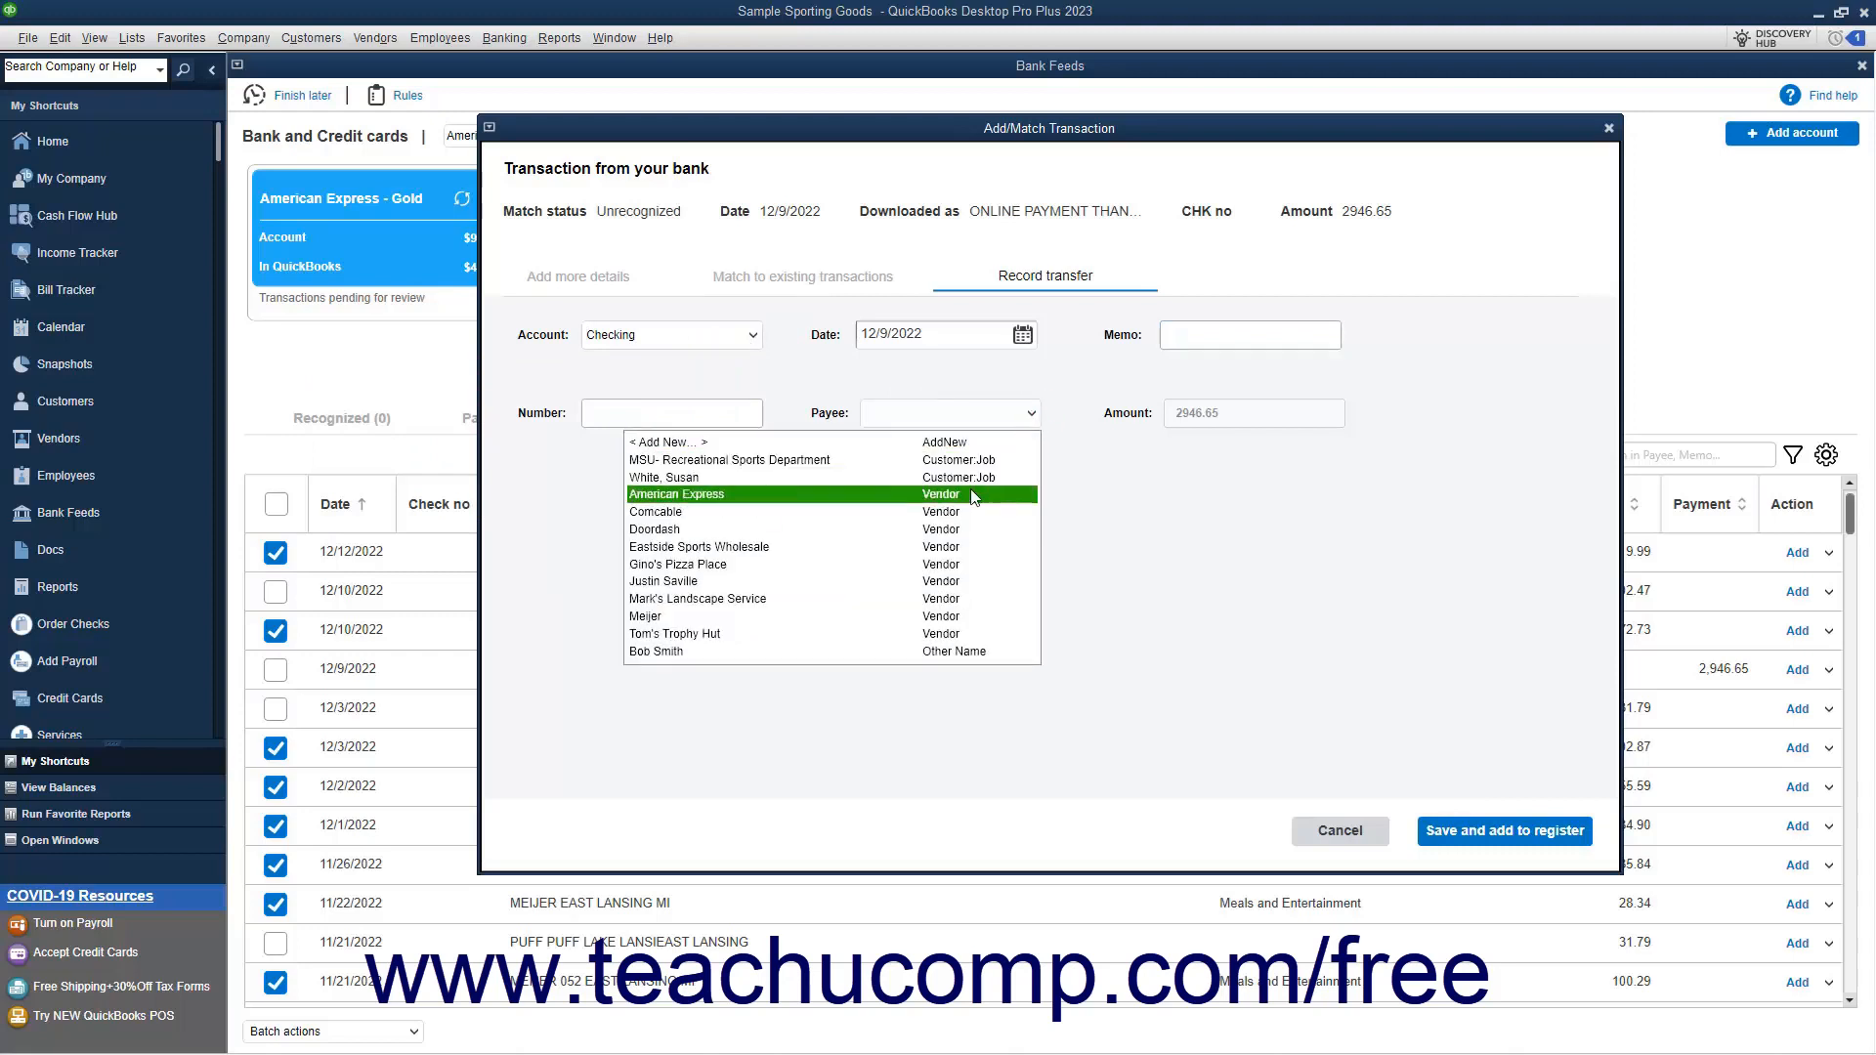
click(972, 494)
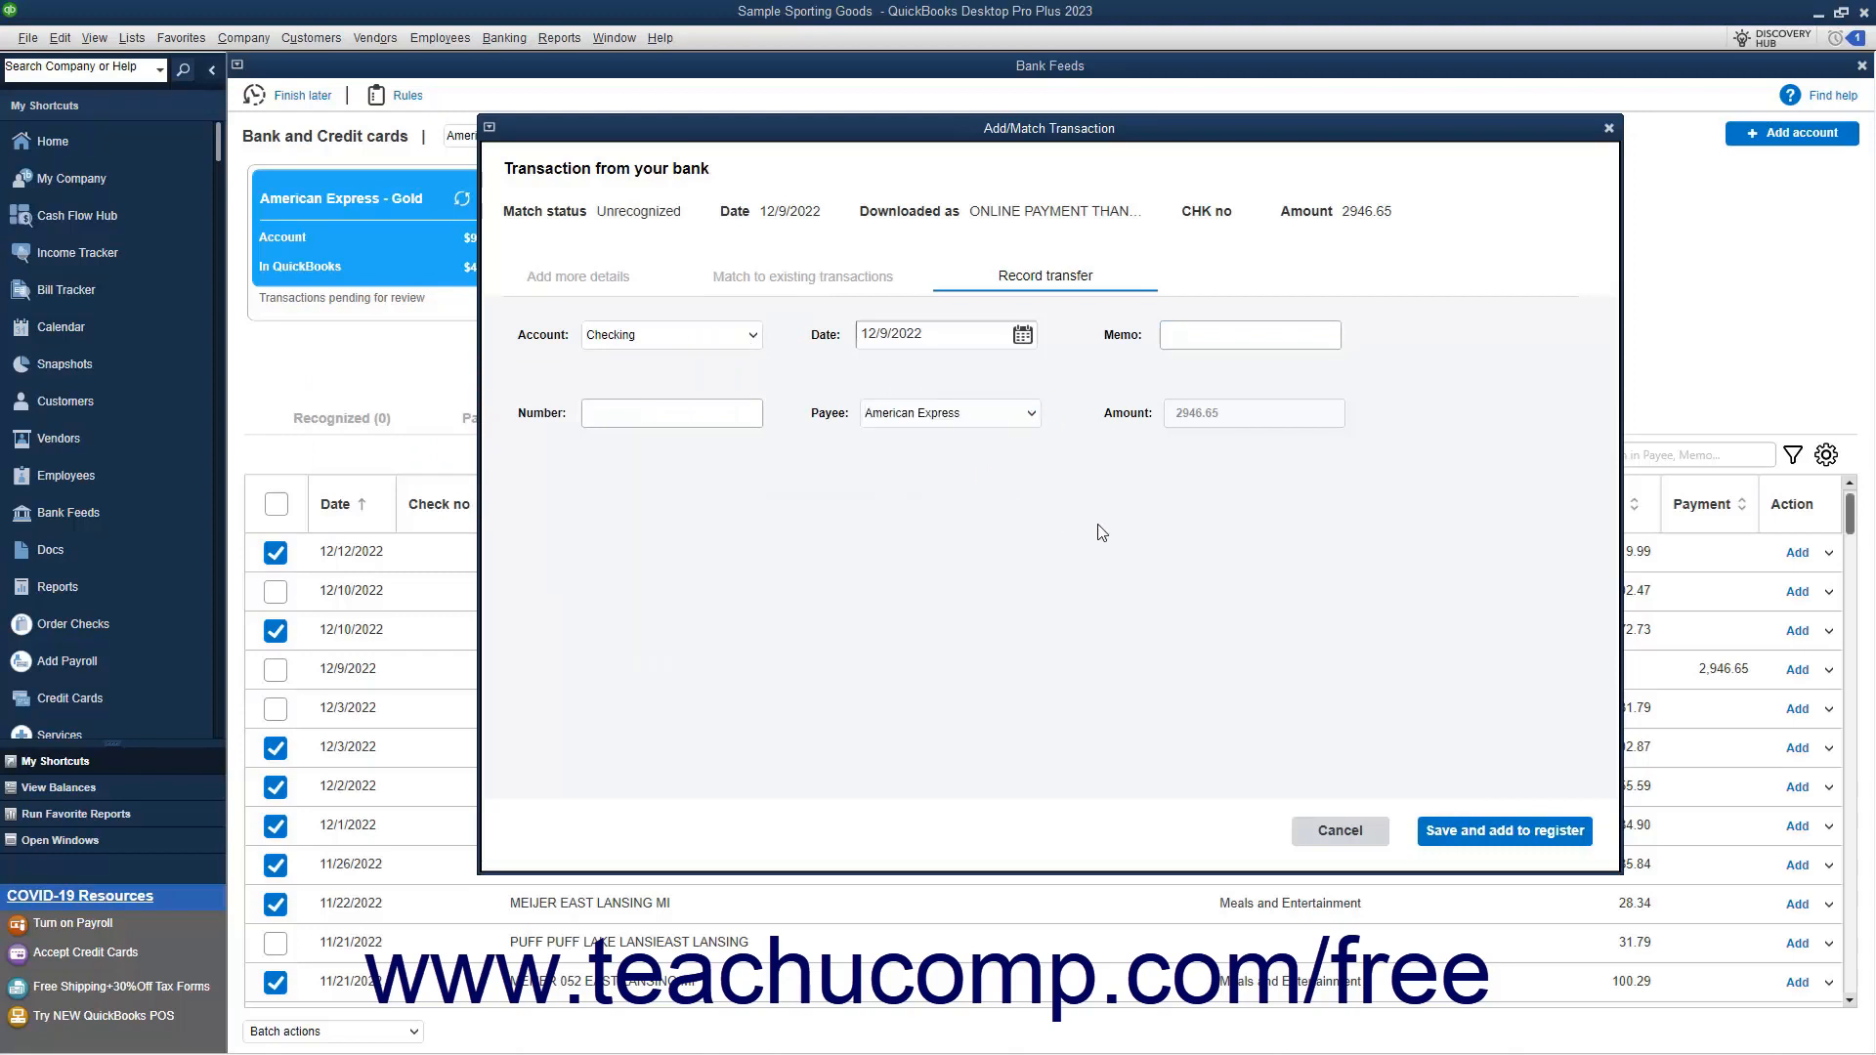
click(1488, 831)
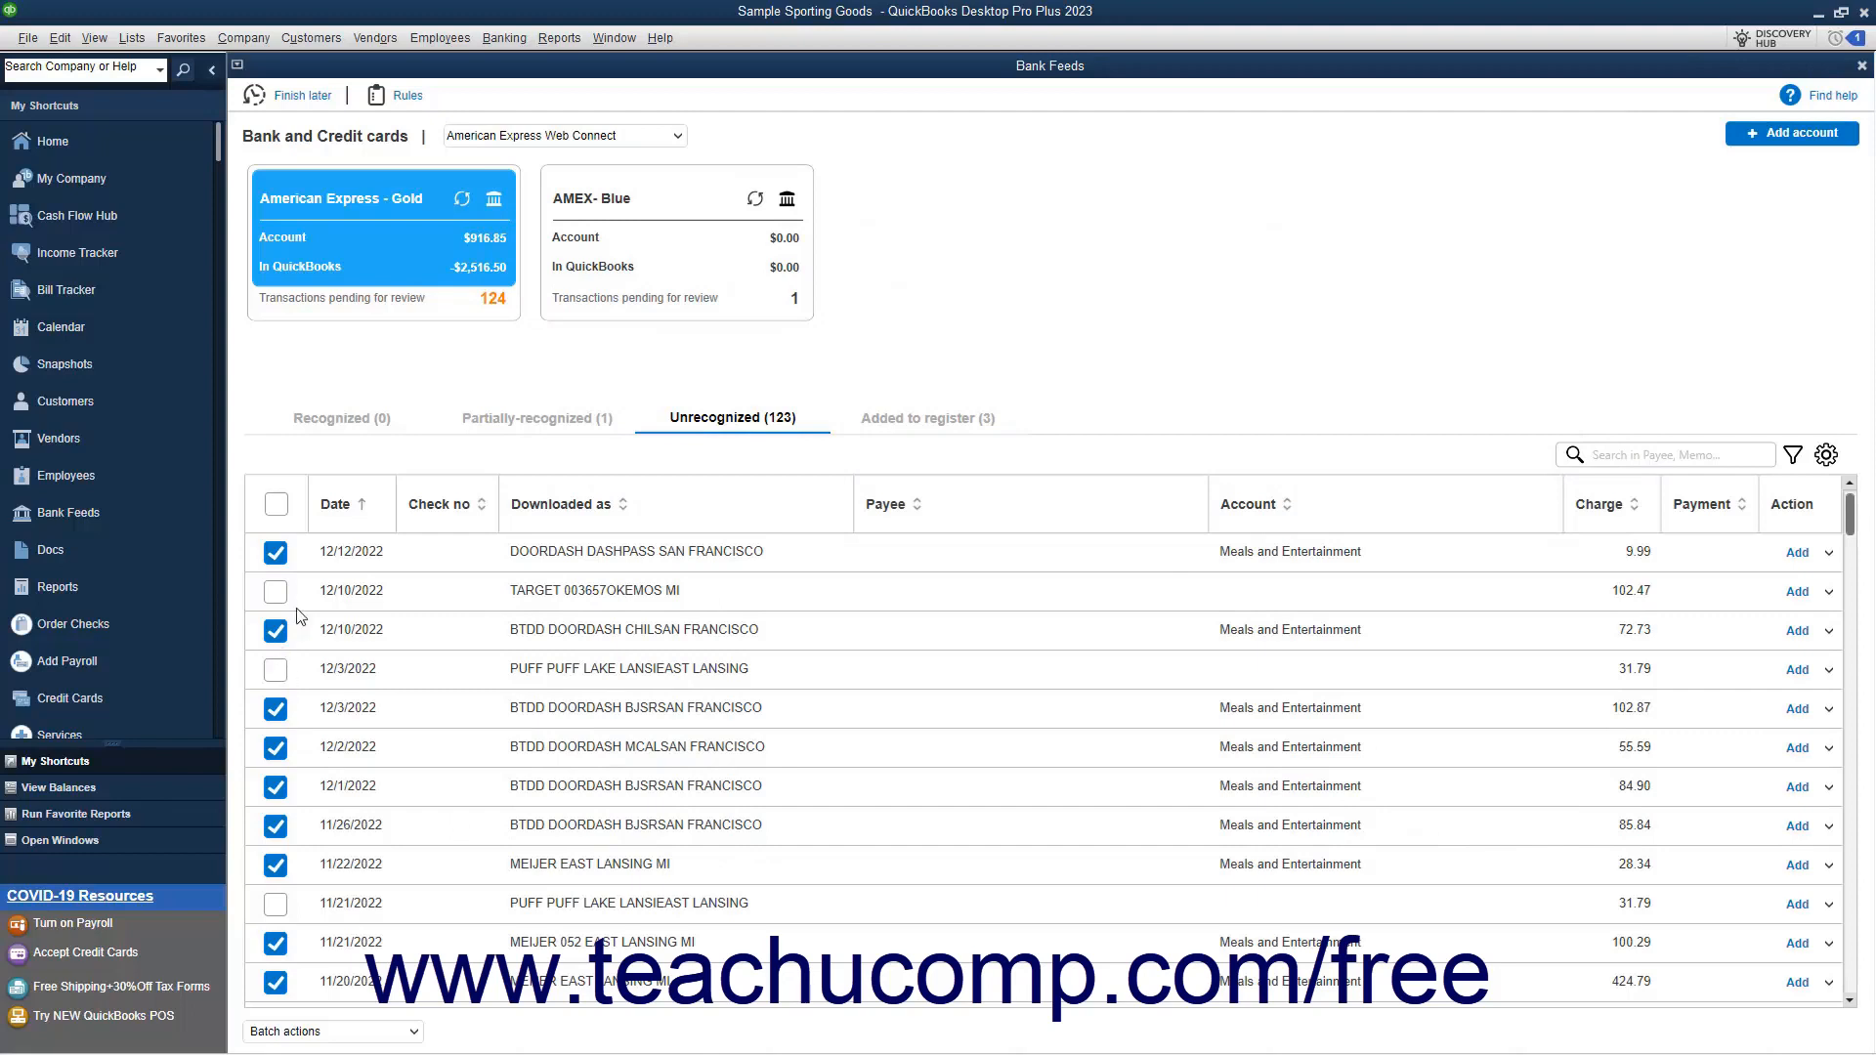
Clear the preselected rows, select only the four Doordash charges dated 12/3, 12/2, 12/1 and 11/26/2022, and batch Add / Confirm them
click(277, 506)
click(279, 508)
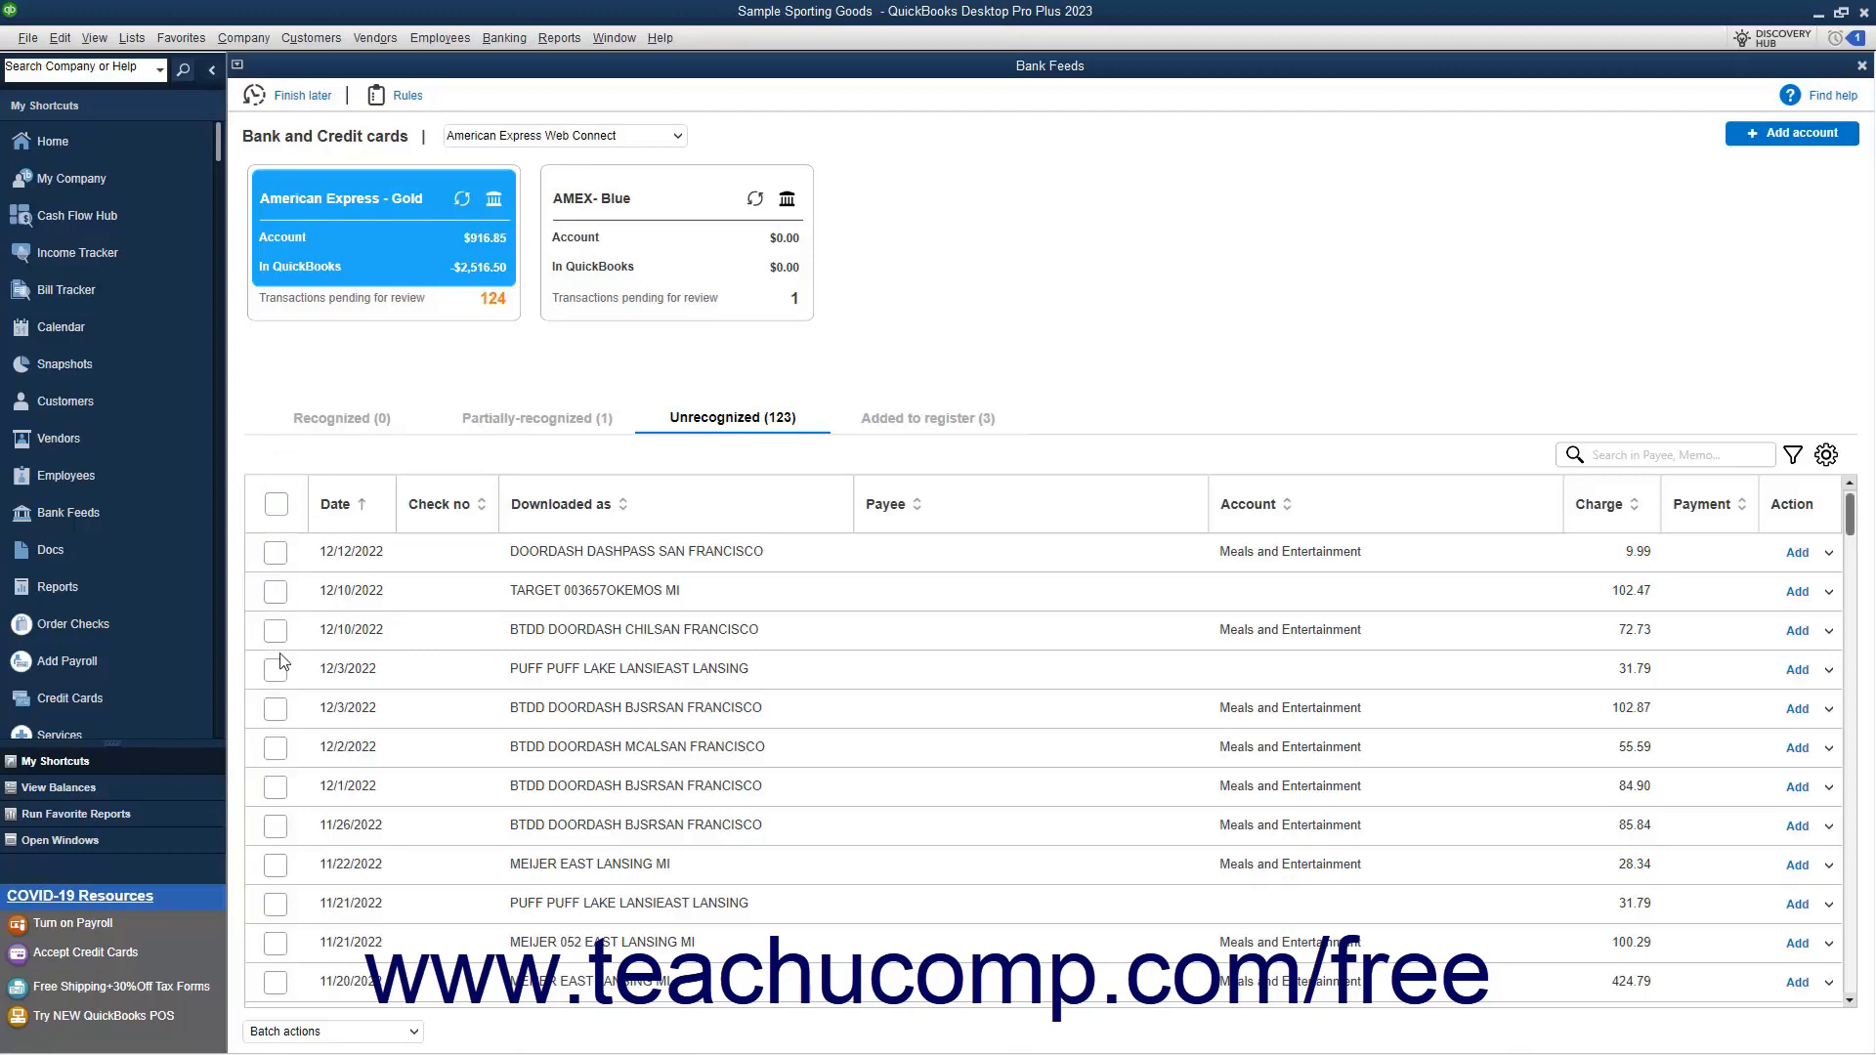
click(275, 708)
click(275, 748)
click(275, 788)
click(276, 826)
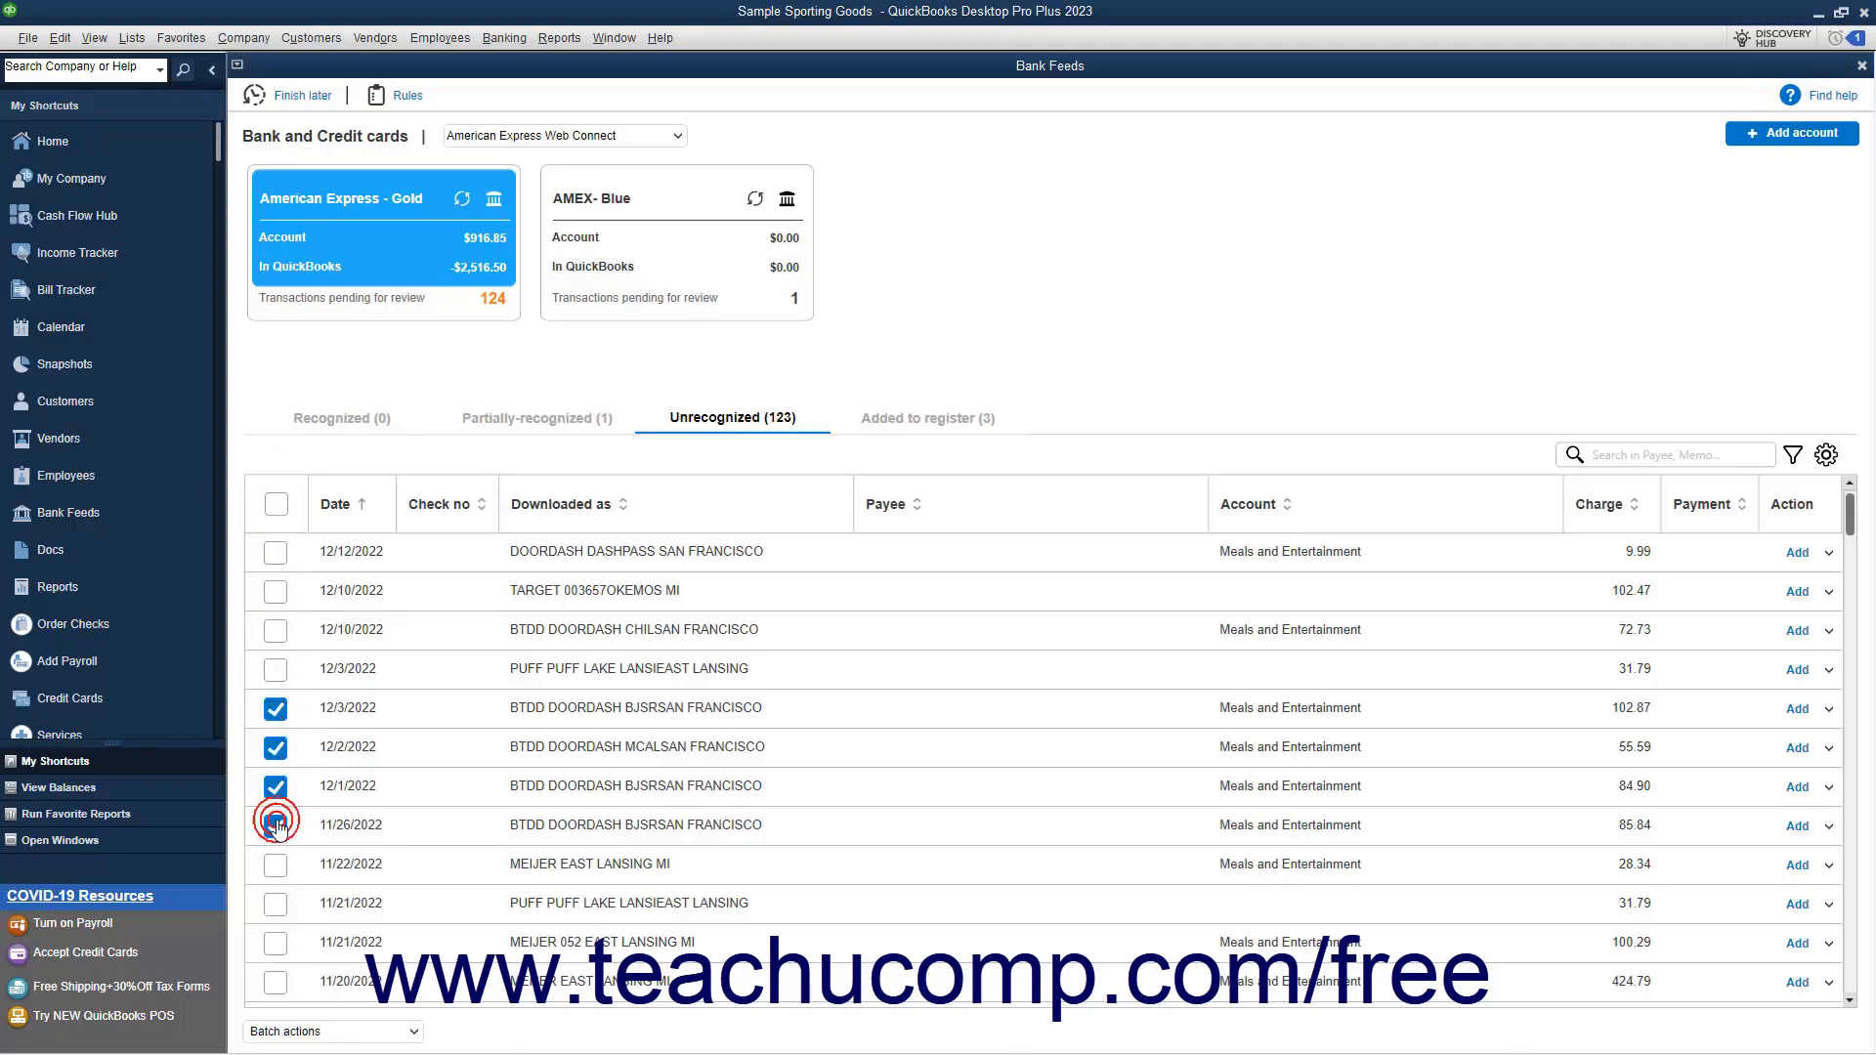
click(339, 1036)
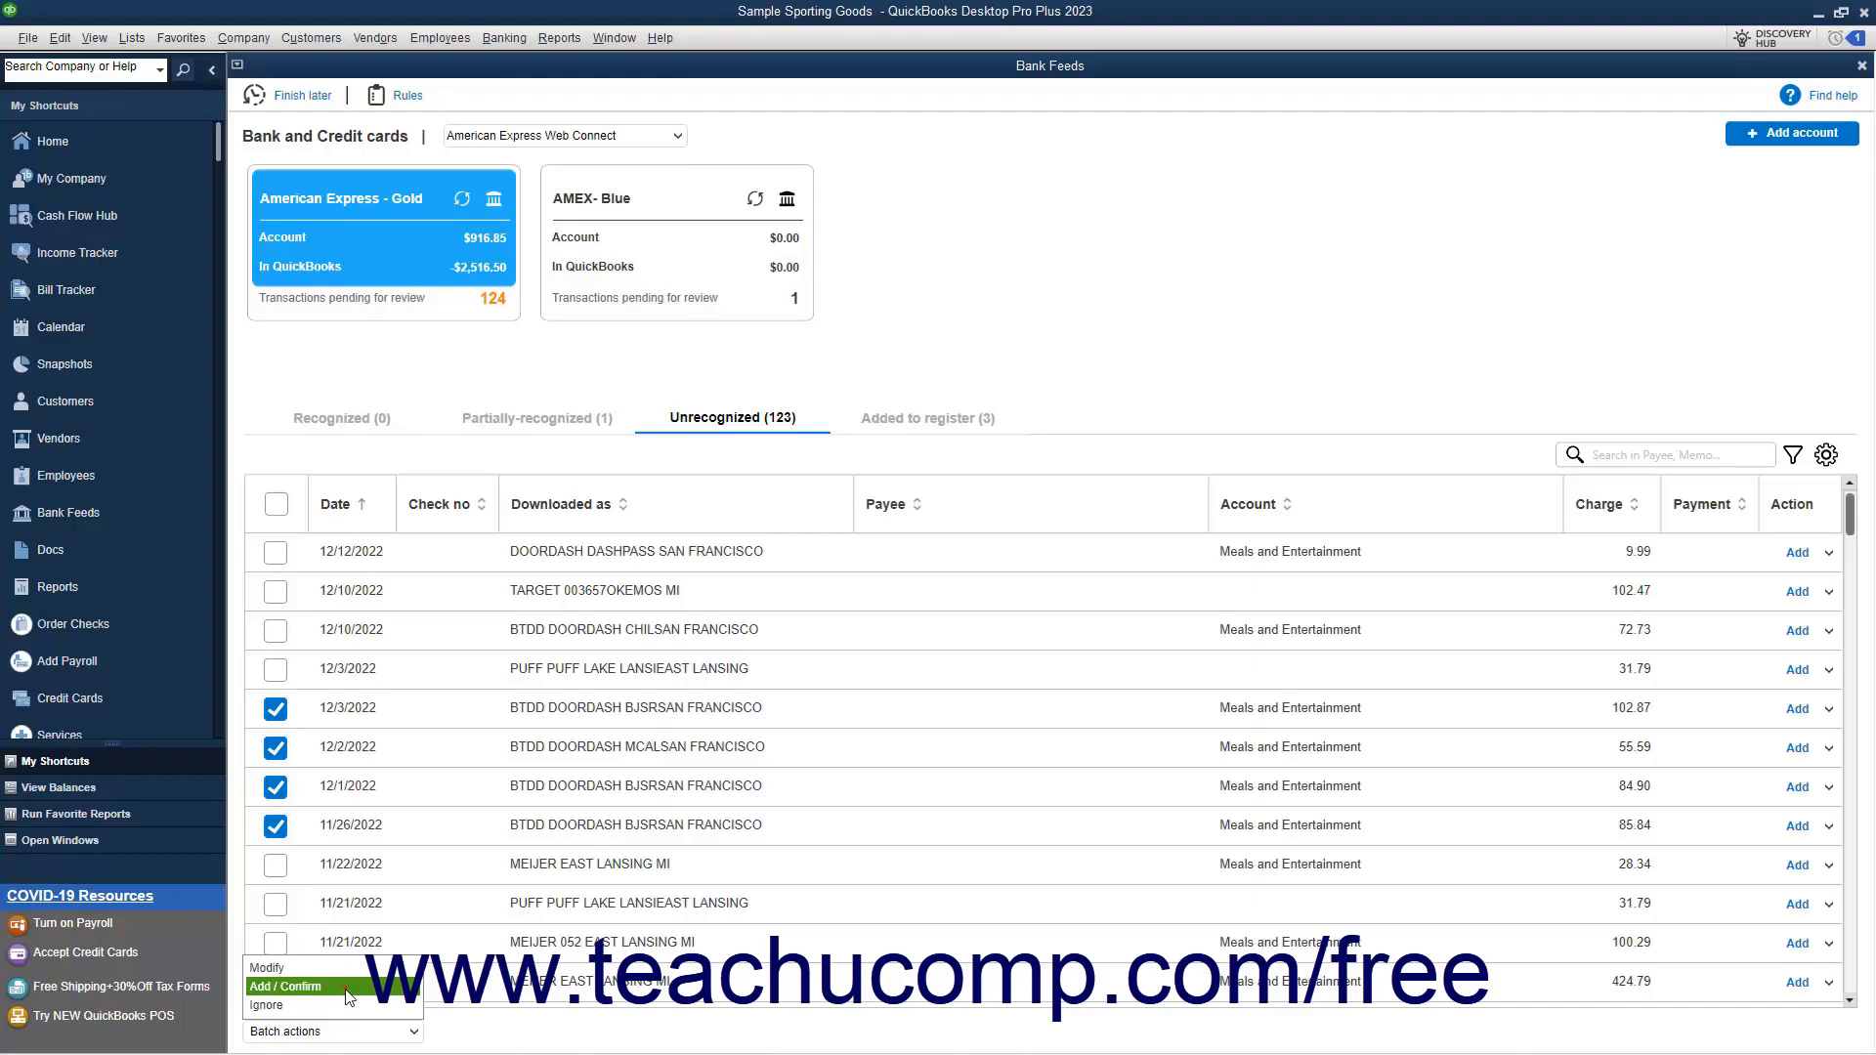
click(286, 987)
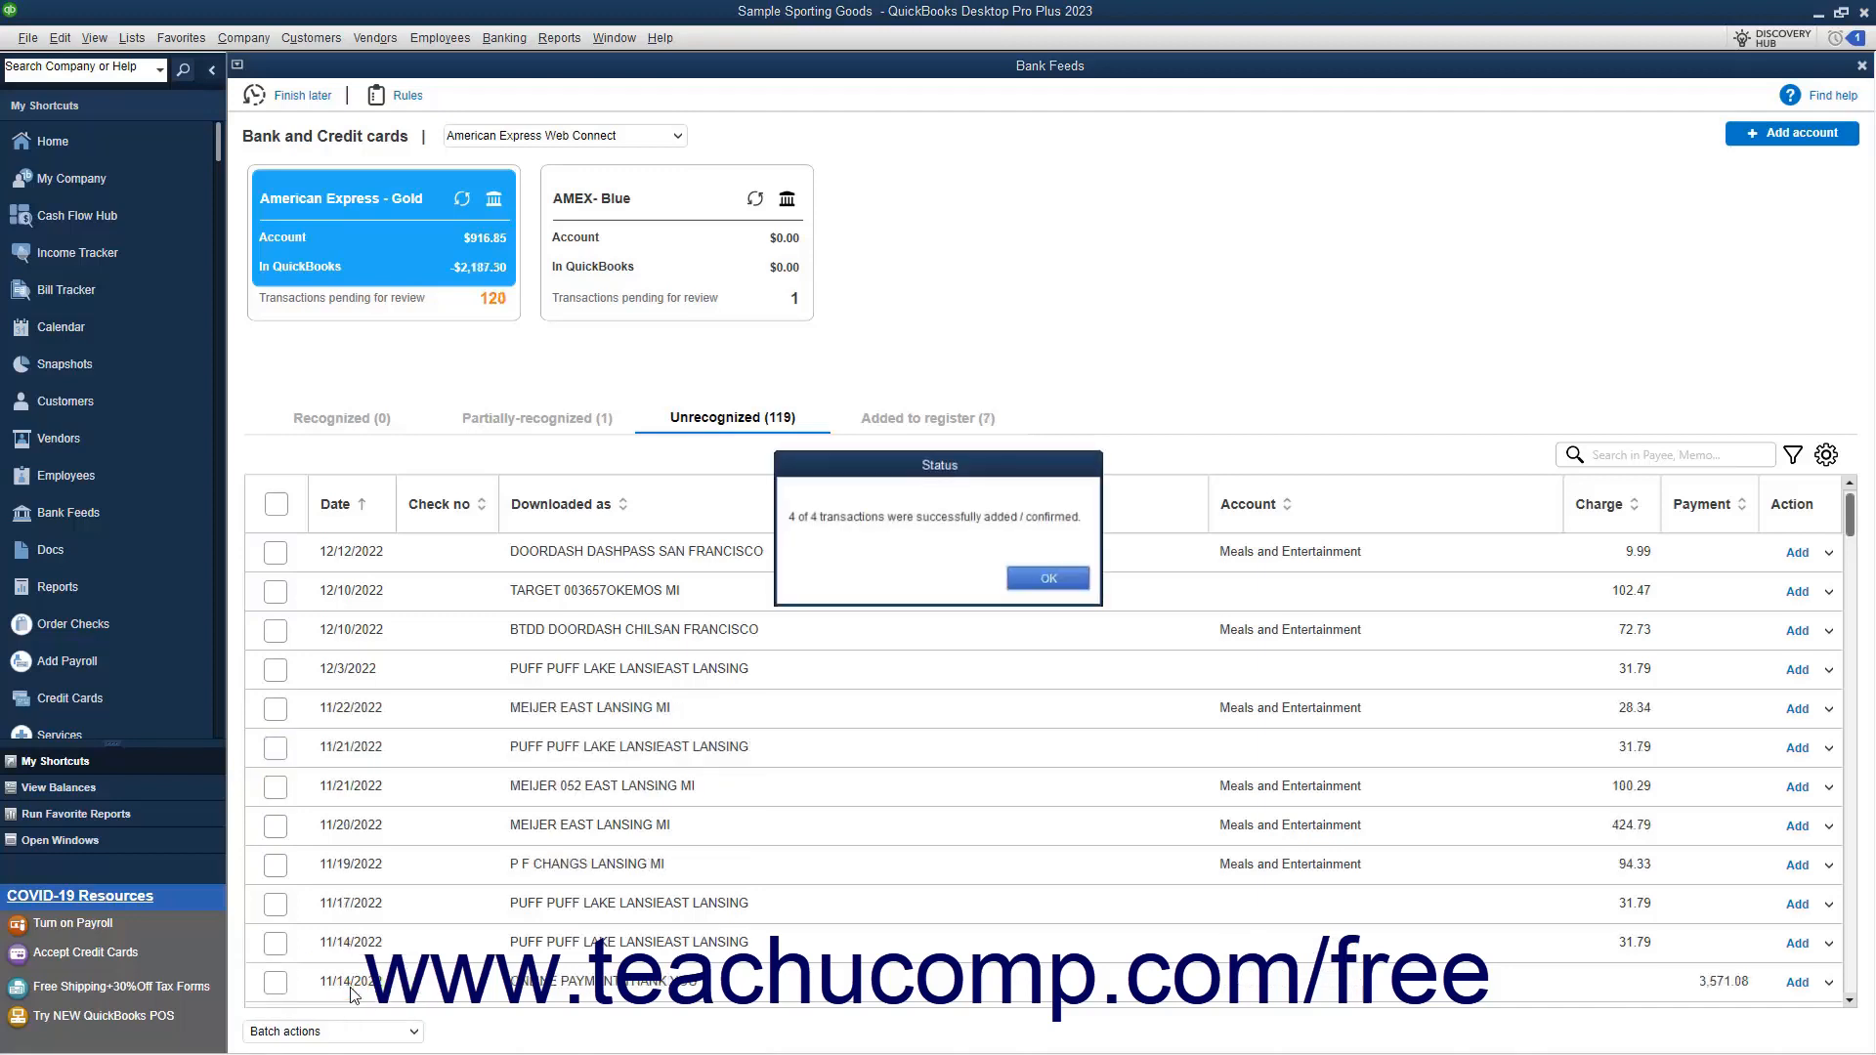
click(1051, 586)
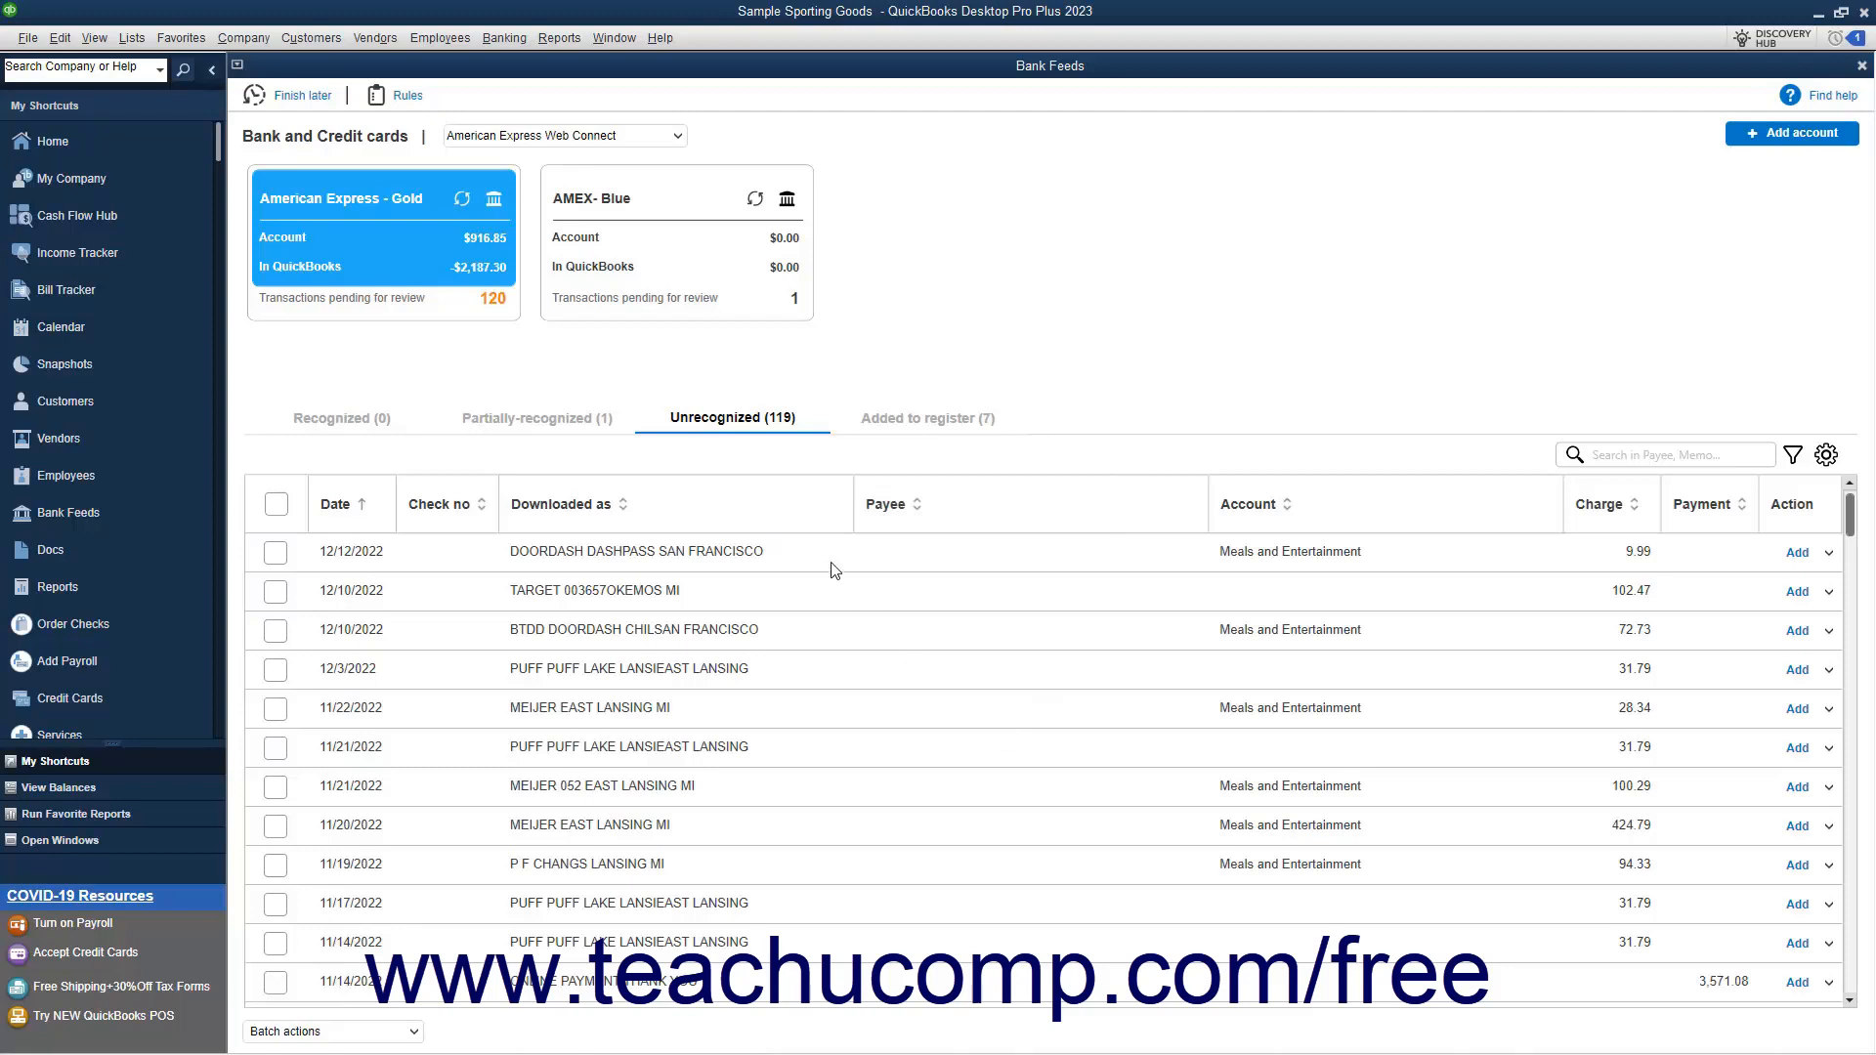
Review the transactions added to the register and view the full record of the 12/14/2022 Doordash charge, closing it unchanged
click(905, 423)
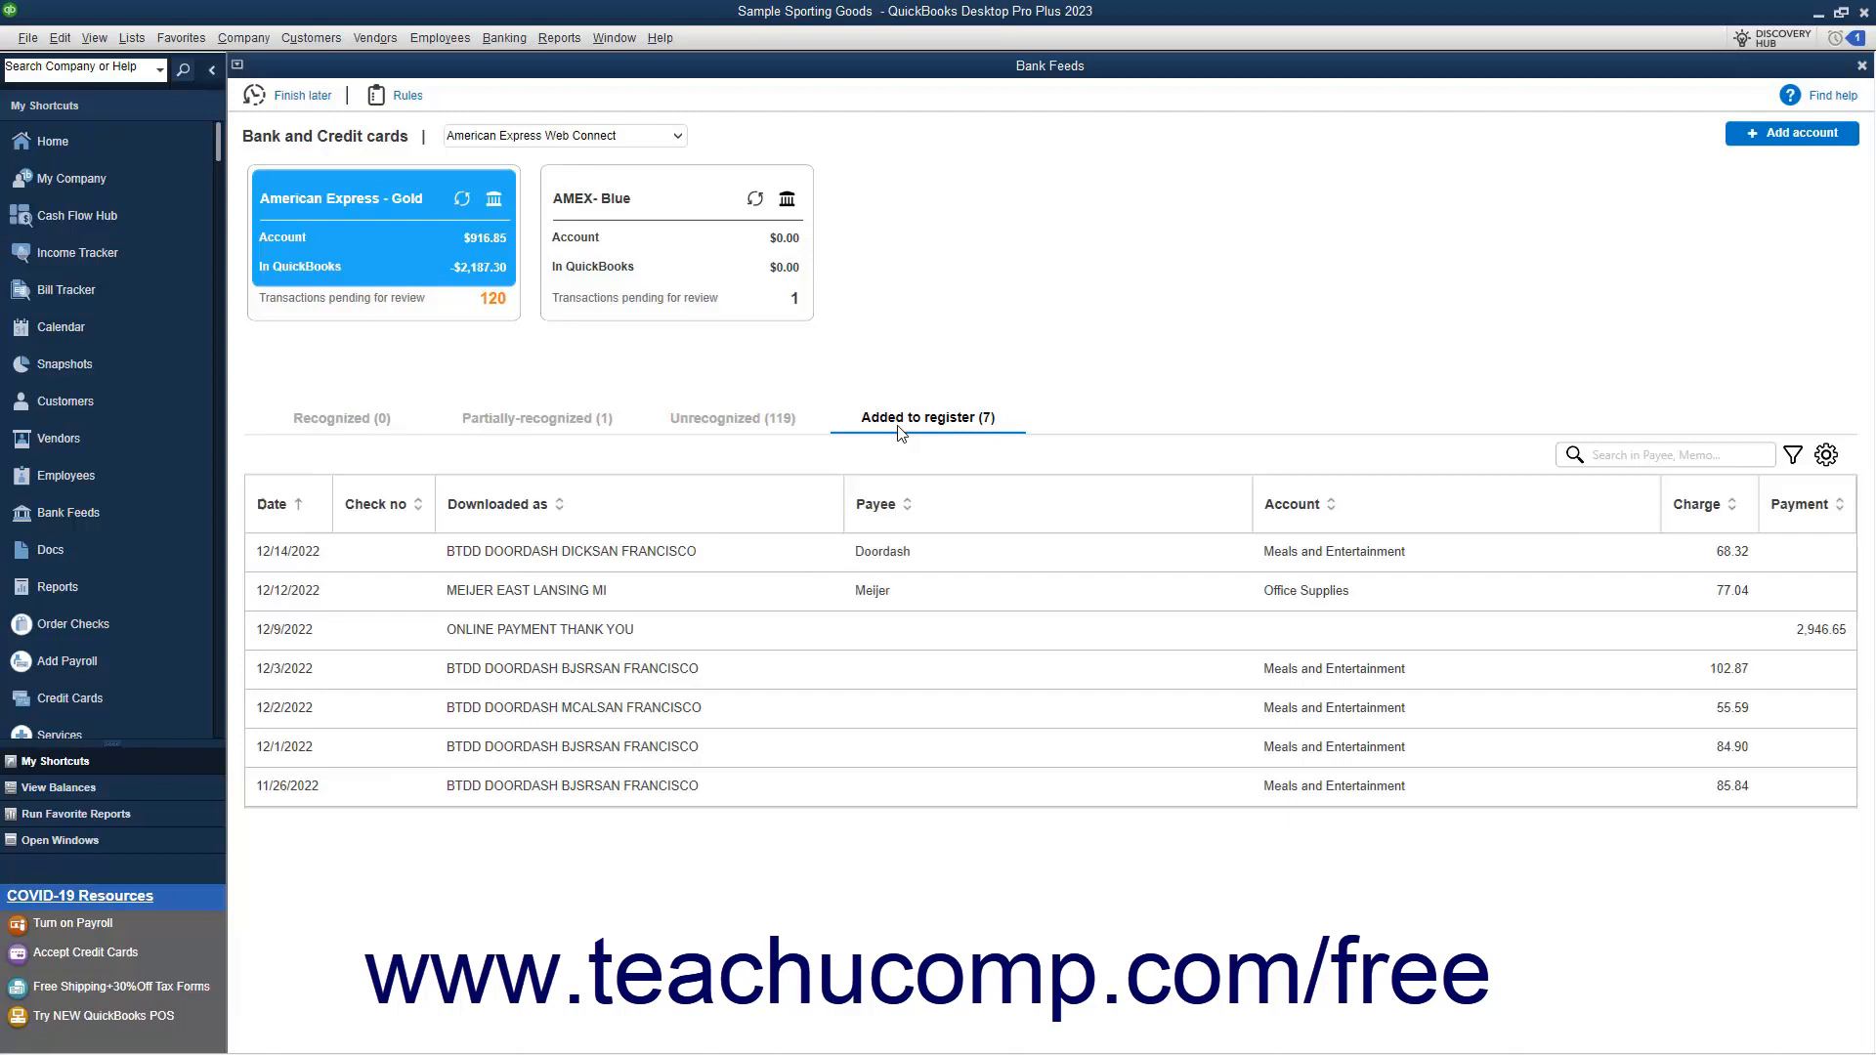
double_click(1002, 551)
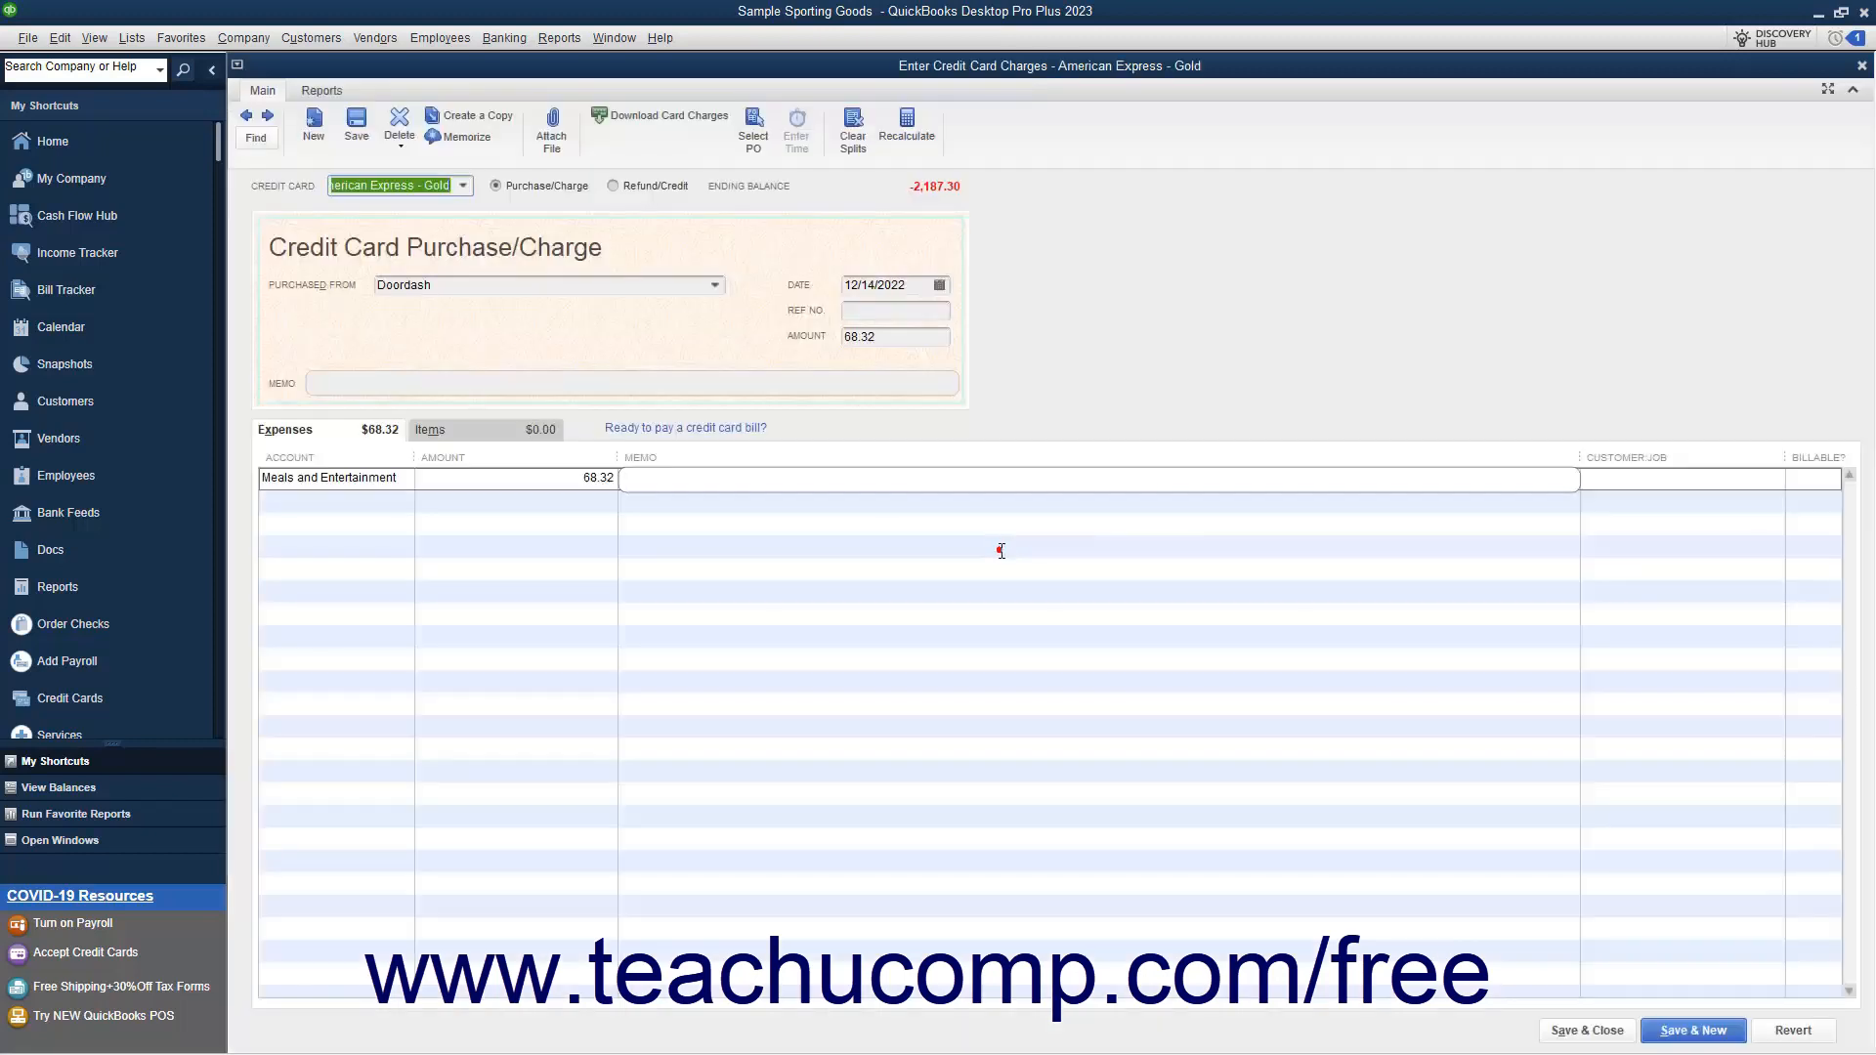
click(1862, 66)
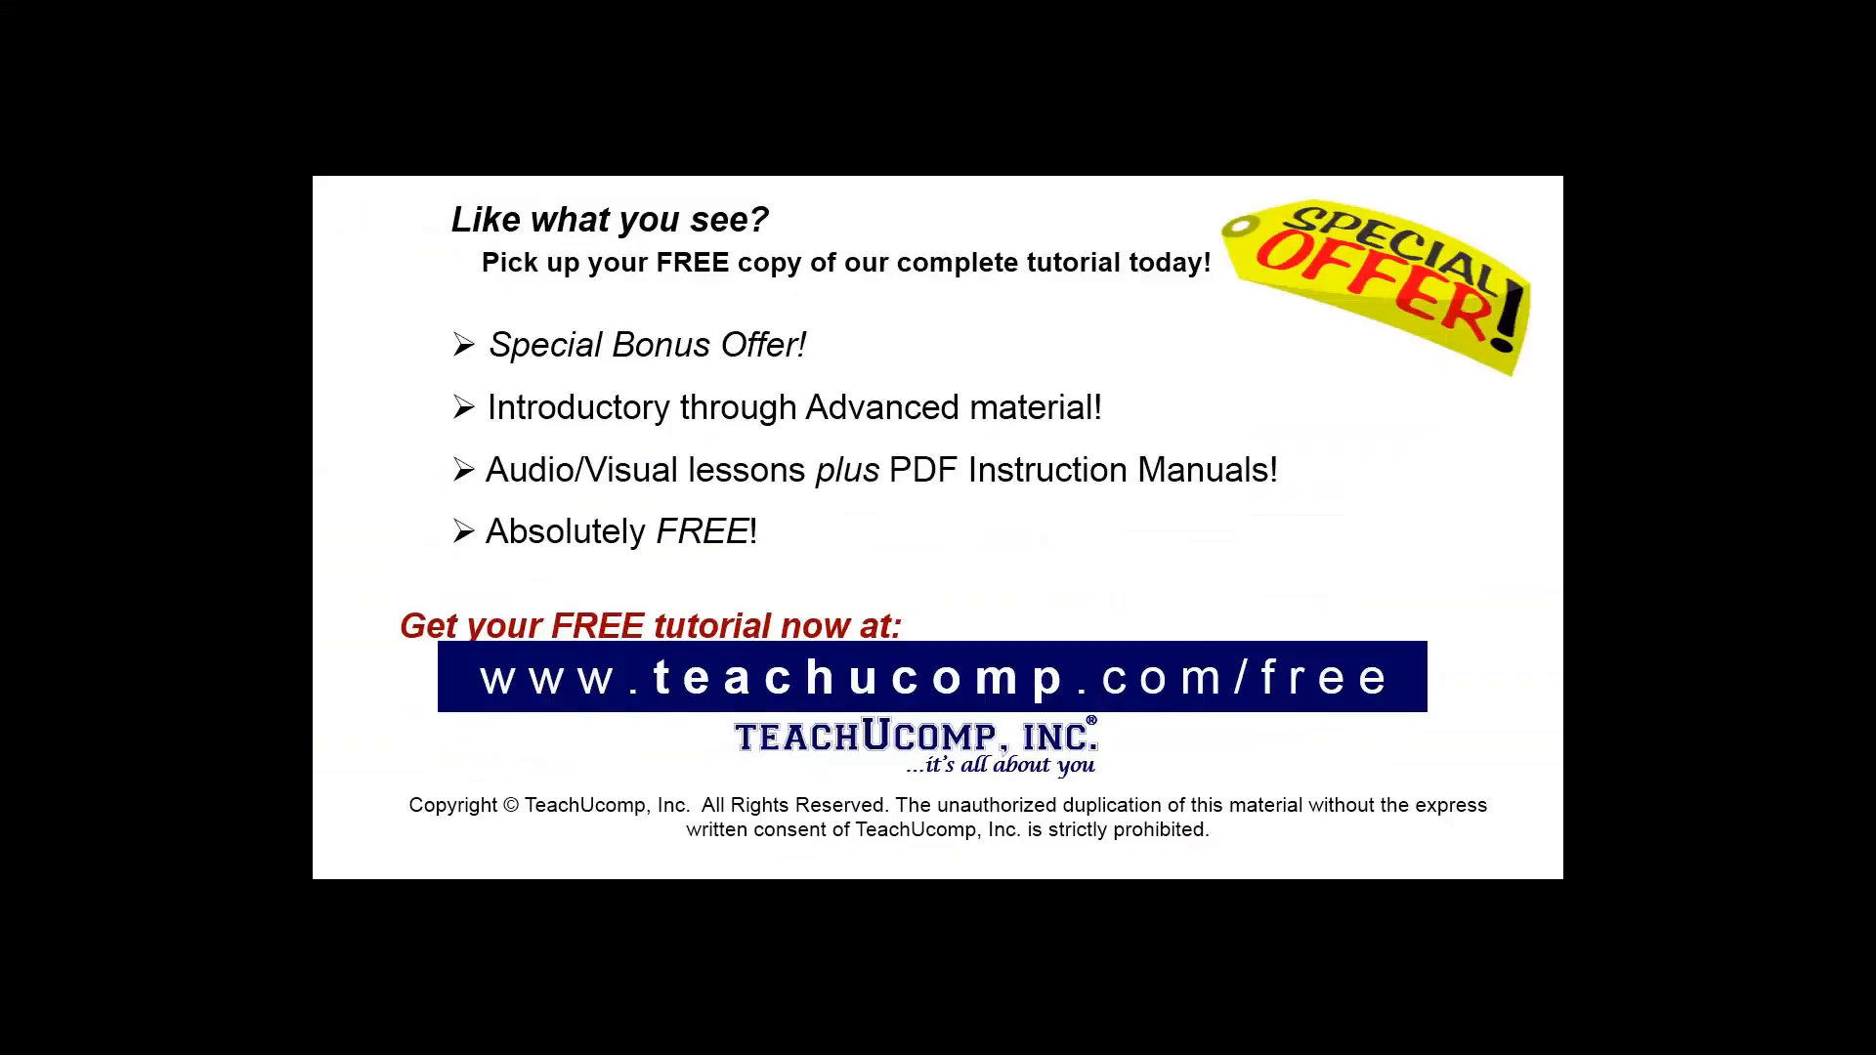